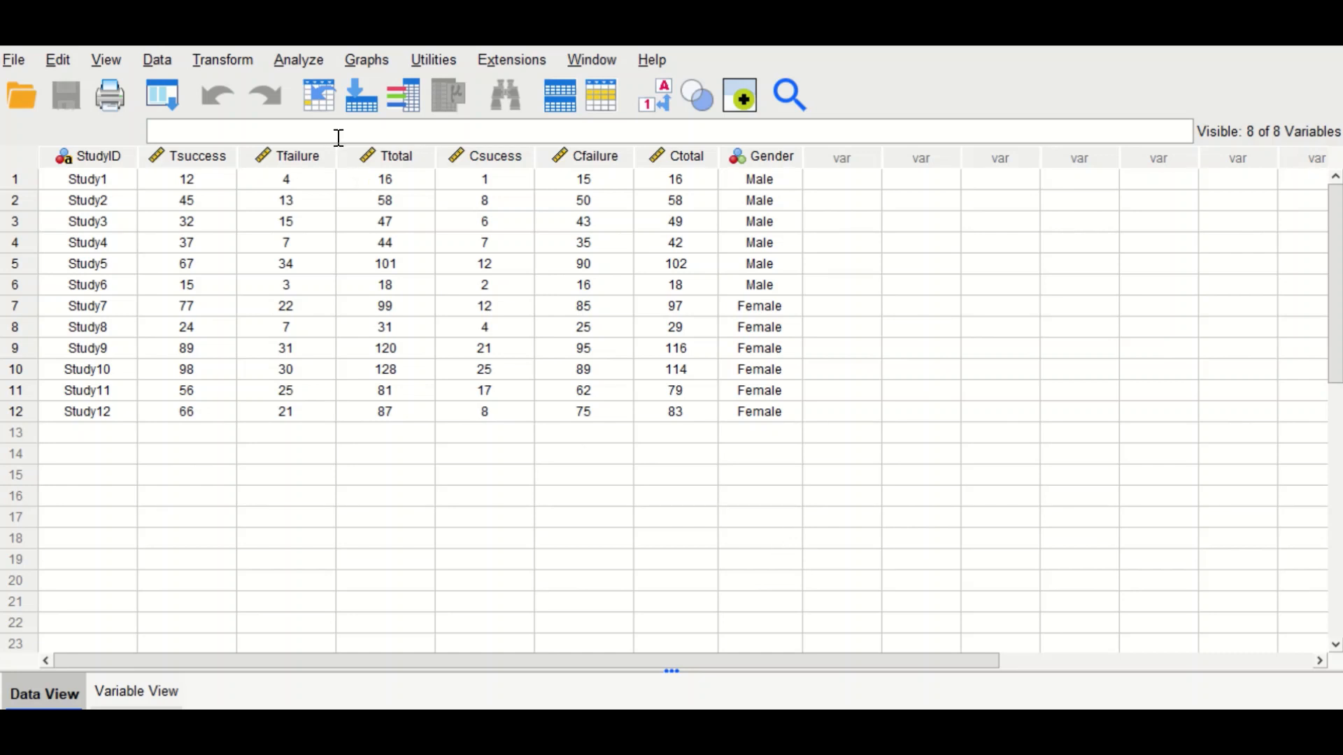
Start a meta-analysis of binary outcomes from raw data and move its dialog aside.
{"action": "left_click", "coordinate": [299, 64]}
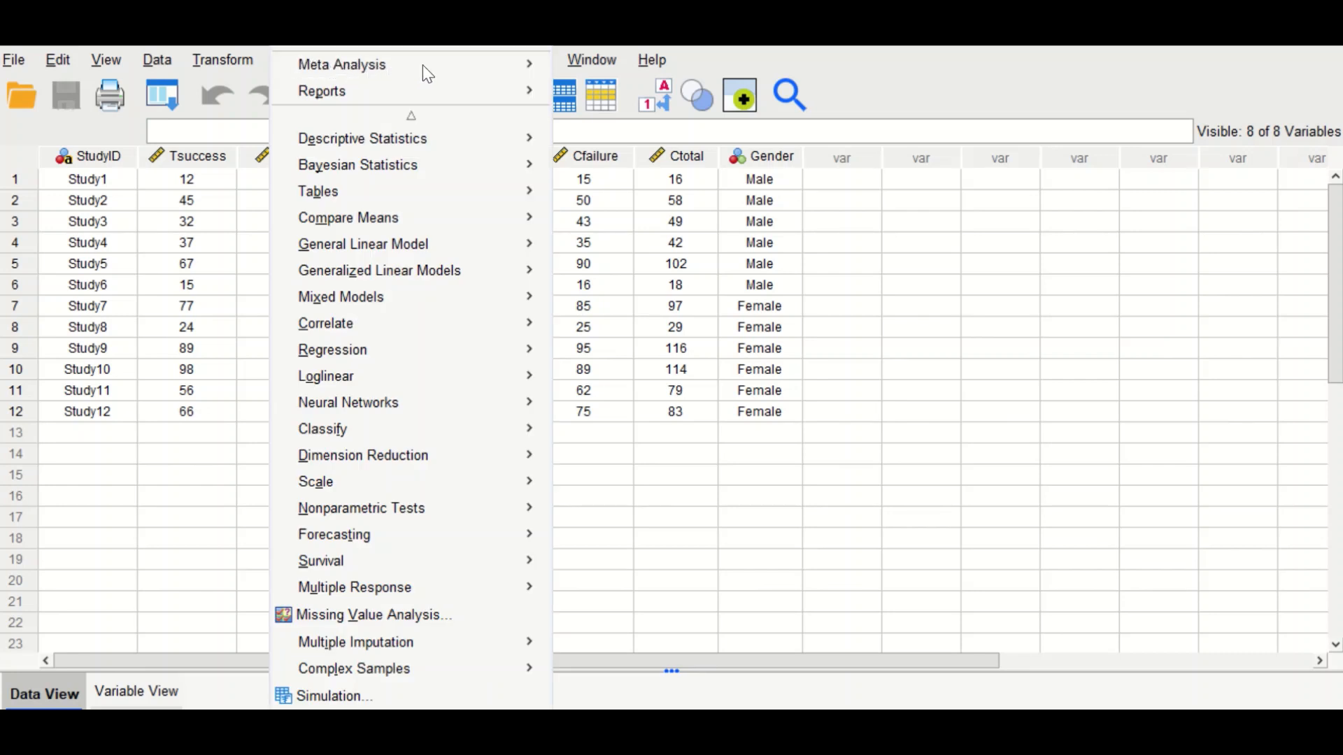
{"action": "mouse_move", "coordinate": [523, 63]}
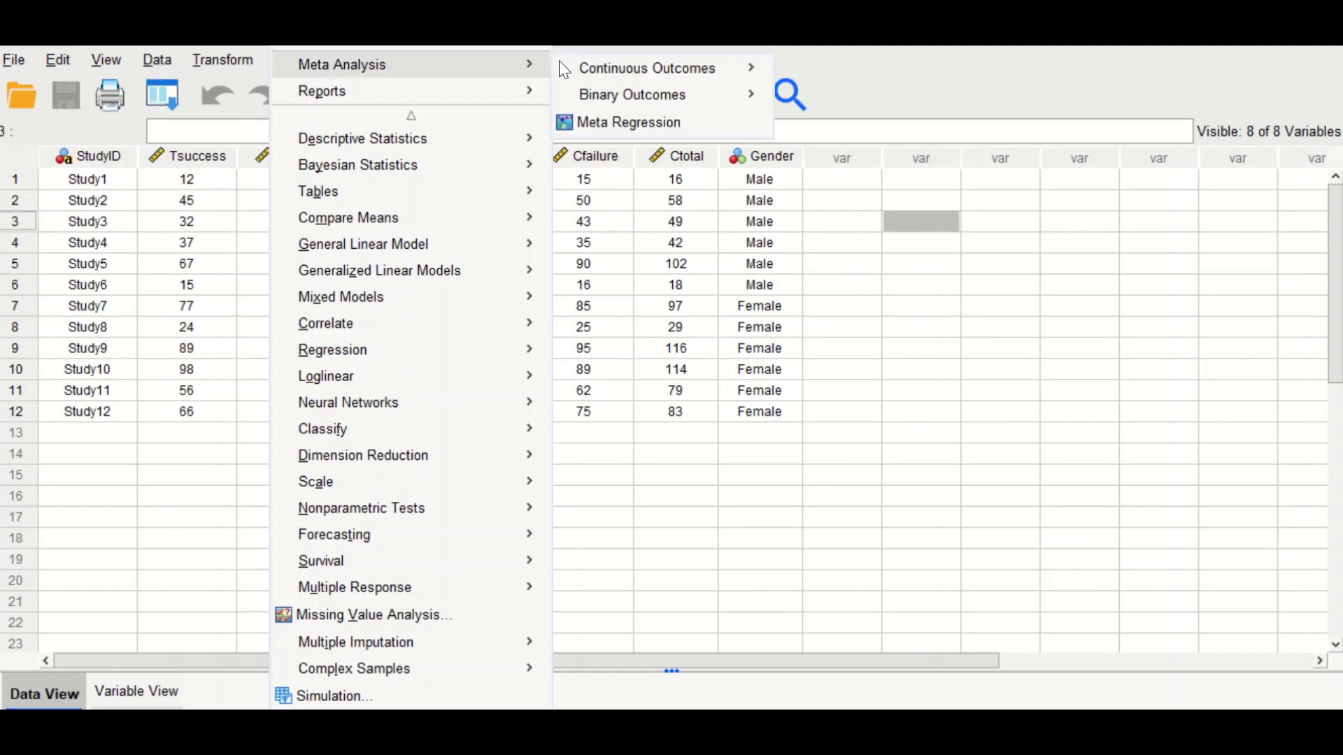
{"action": "mouse_move", "coordinate": [631, 62]}
{"action": "mouse_move", "coordinate": [646, 96]}
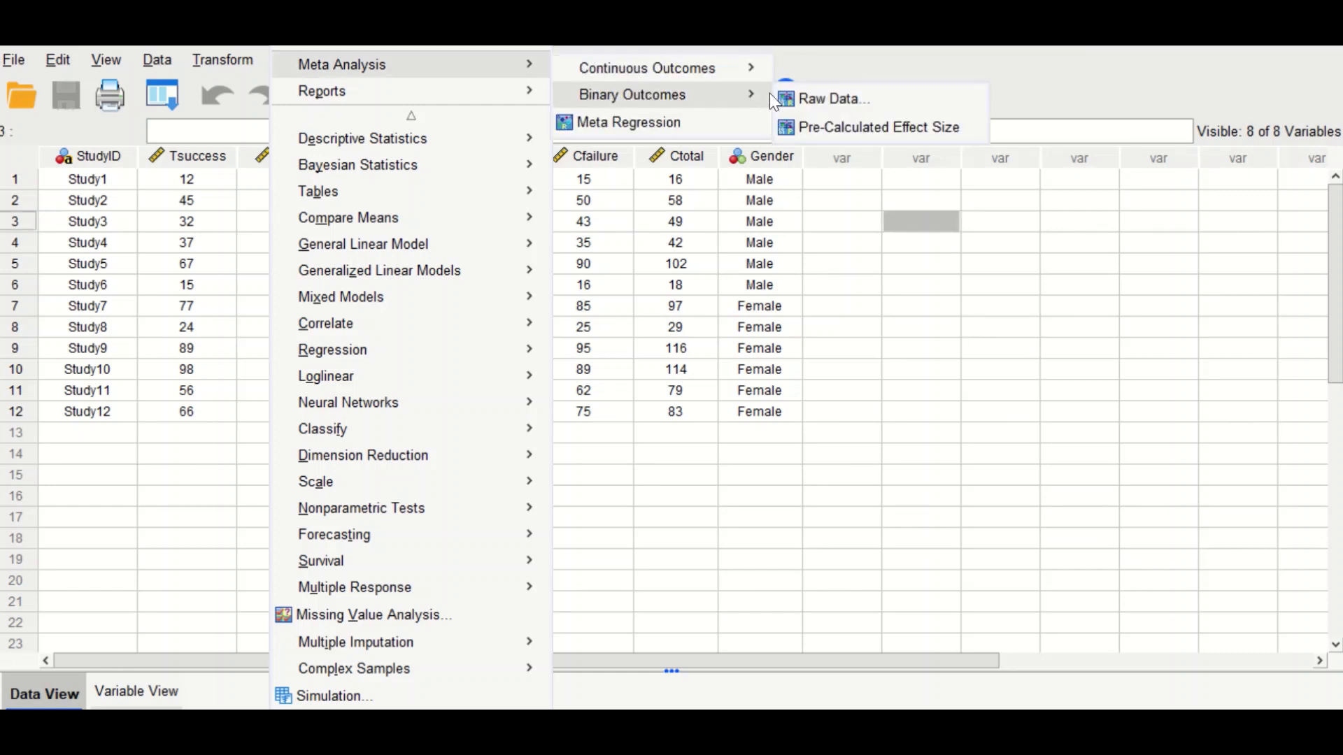
{"action": "left_click", "coordinate": [819, 107]}
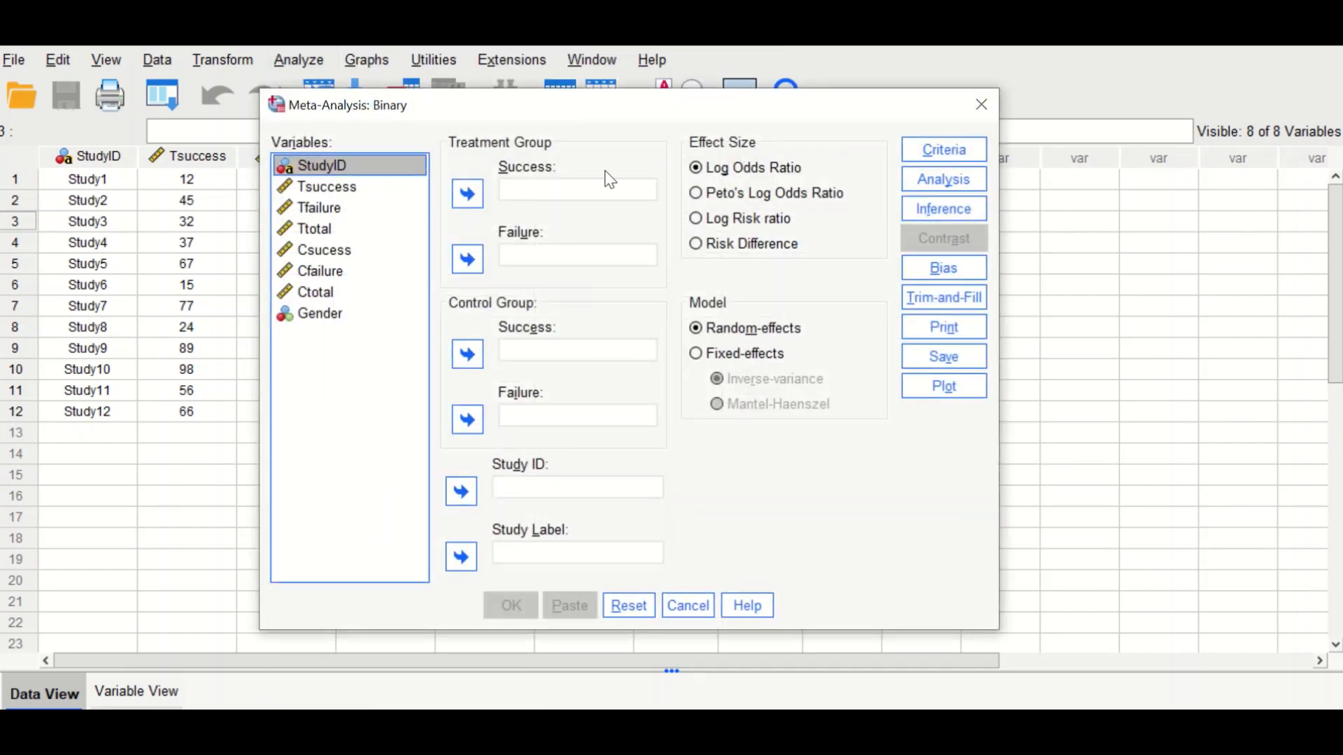
{"action": "left_click_drag", "start_coordinate": [629, 112], "coordinate": [504, 91]}
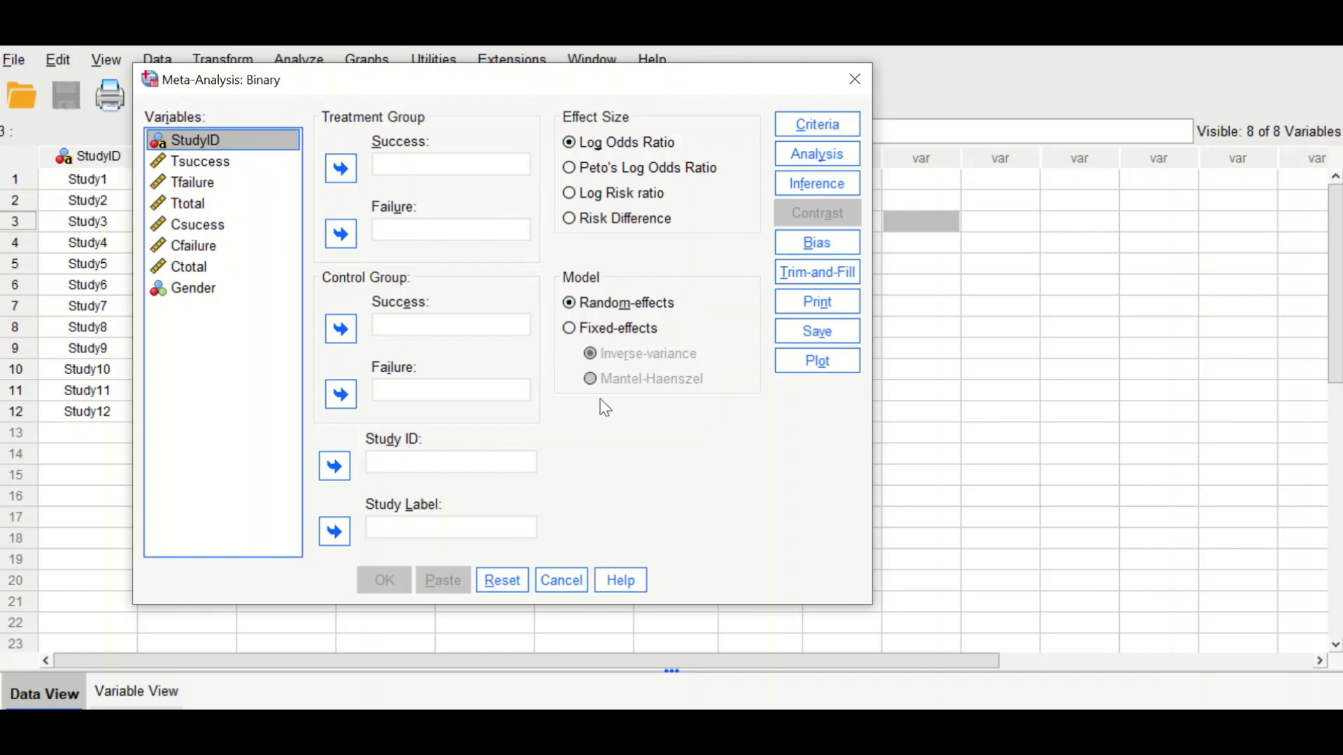
Assign Tsuccess as the treatment group's success variable and Tfailure as its failure variable.
{"action": "left_click", "coordinate": [255, 162]}
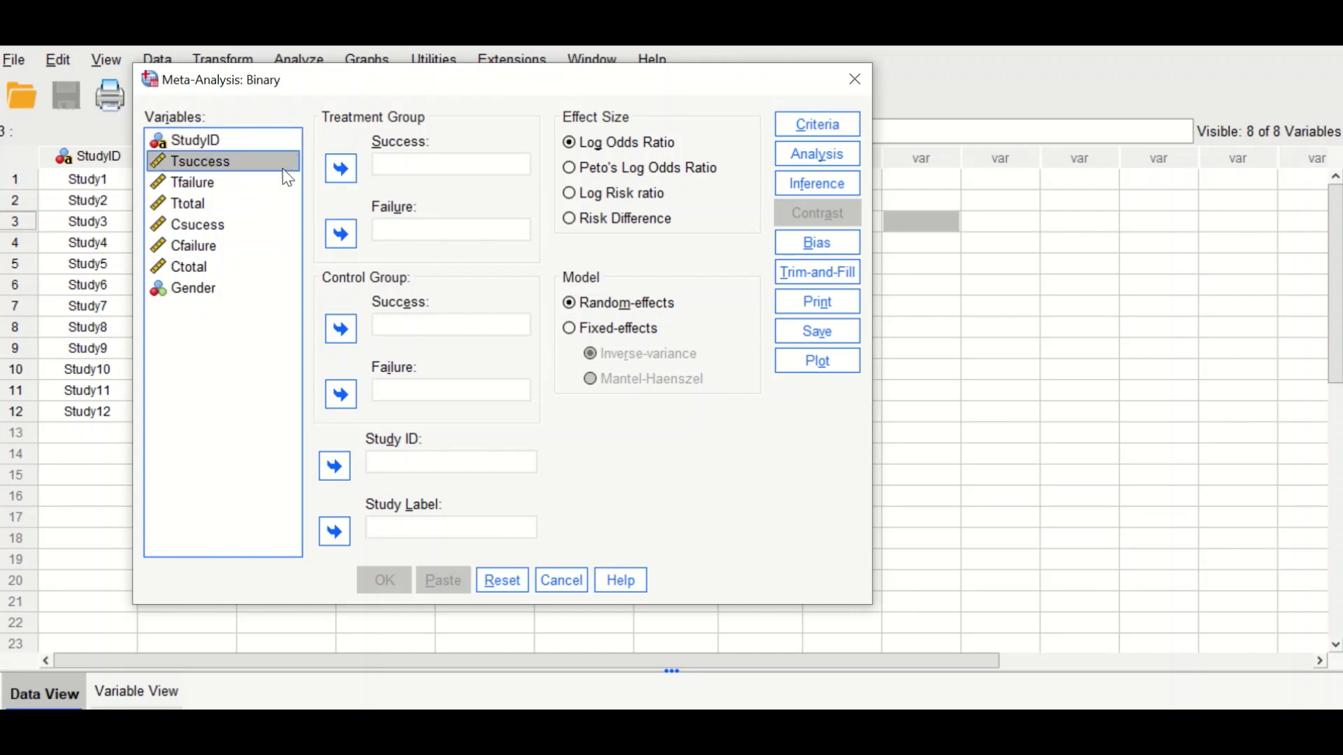
{"action": "left_click", "coordinate": [340, 170]}
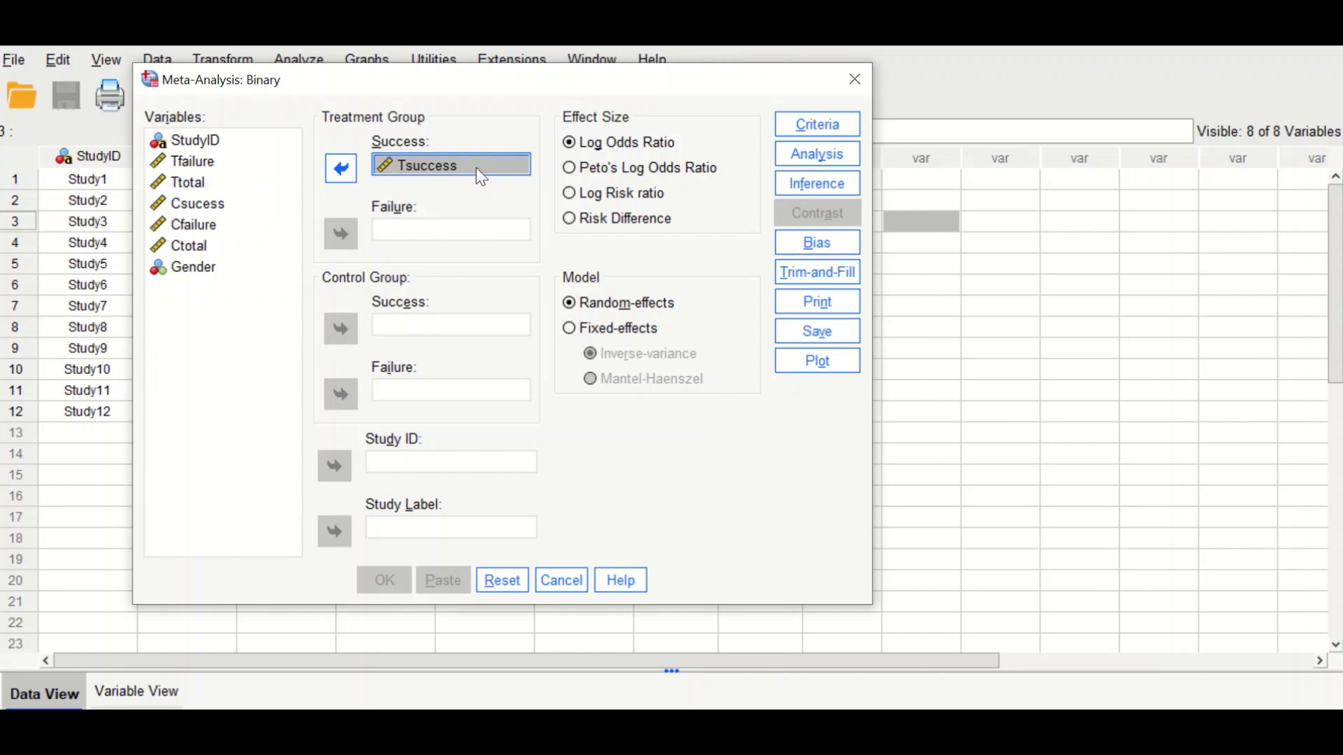
{"action": "left_click", "coordinate": [187, 161]}
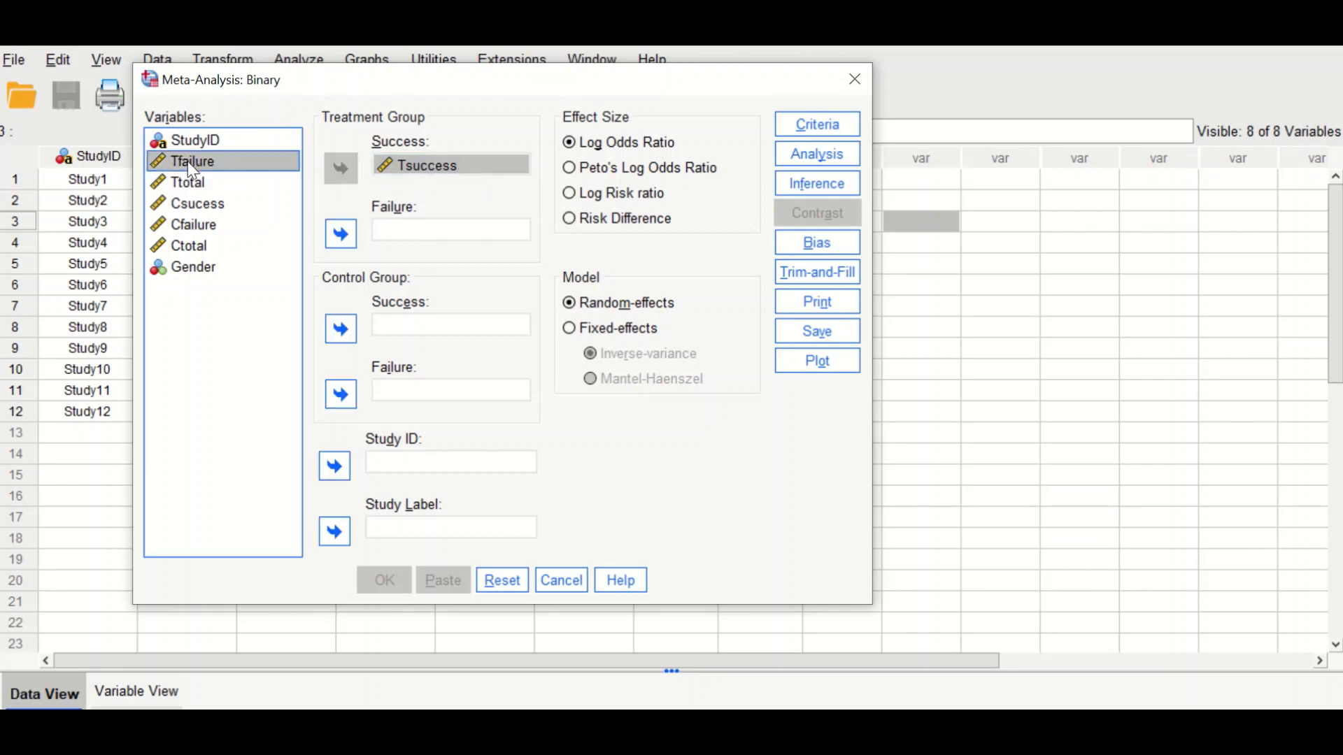
{"action": "left_click", "coordinate": [339, 236]}
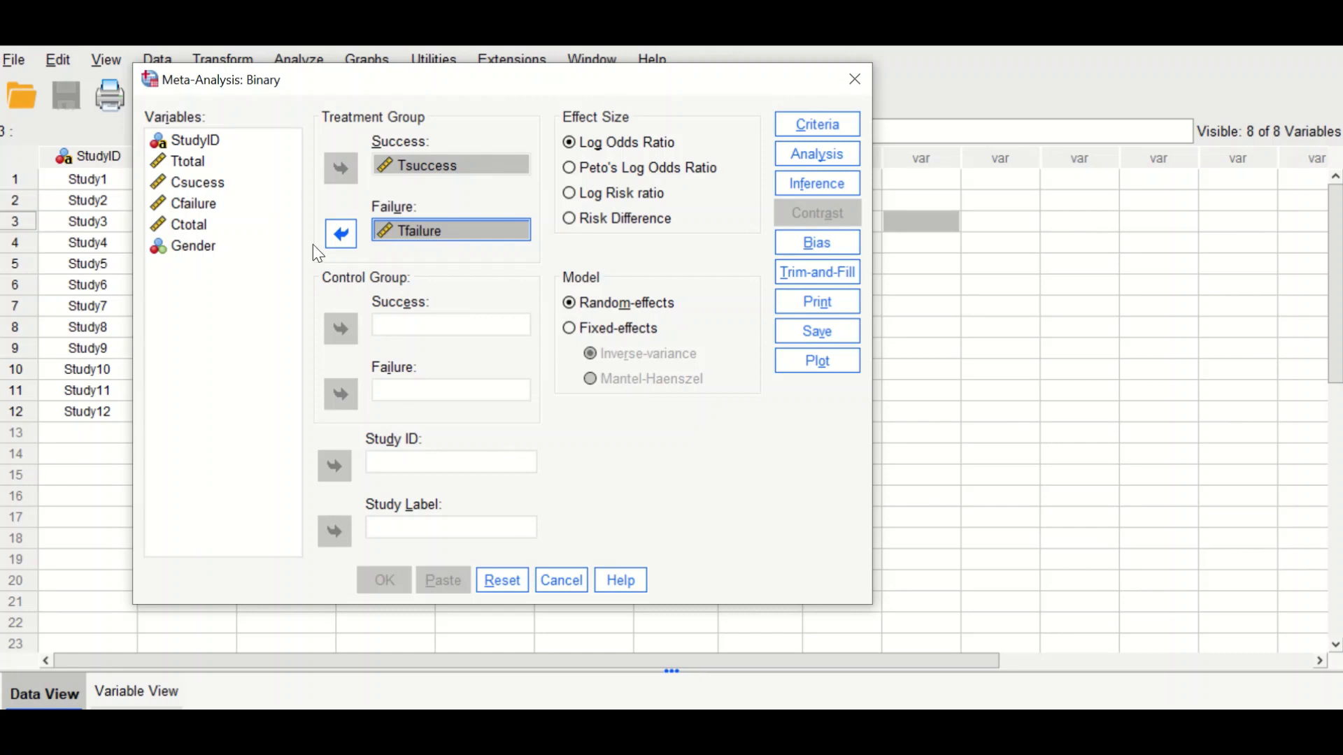
Assign Csucess and Cfailure as the control group's success and failure variables, and StudyID as the study identifier.
{"action": "left_click", "coordinate": [192, 183]}
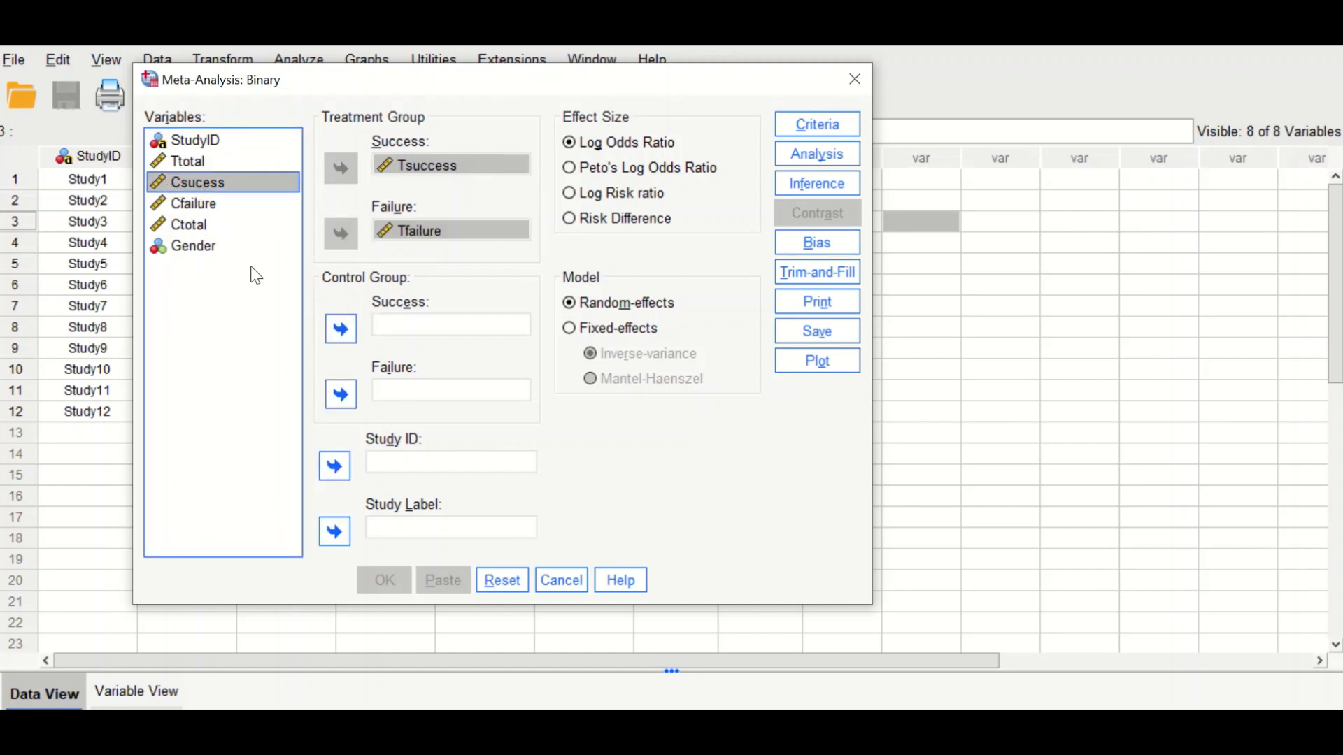
{"action": "left_click", "coordinate": [341, 329]}
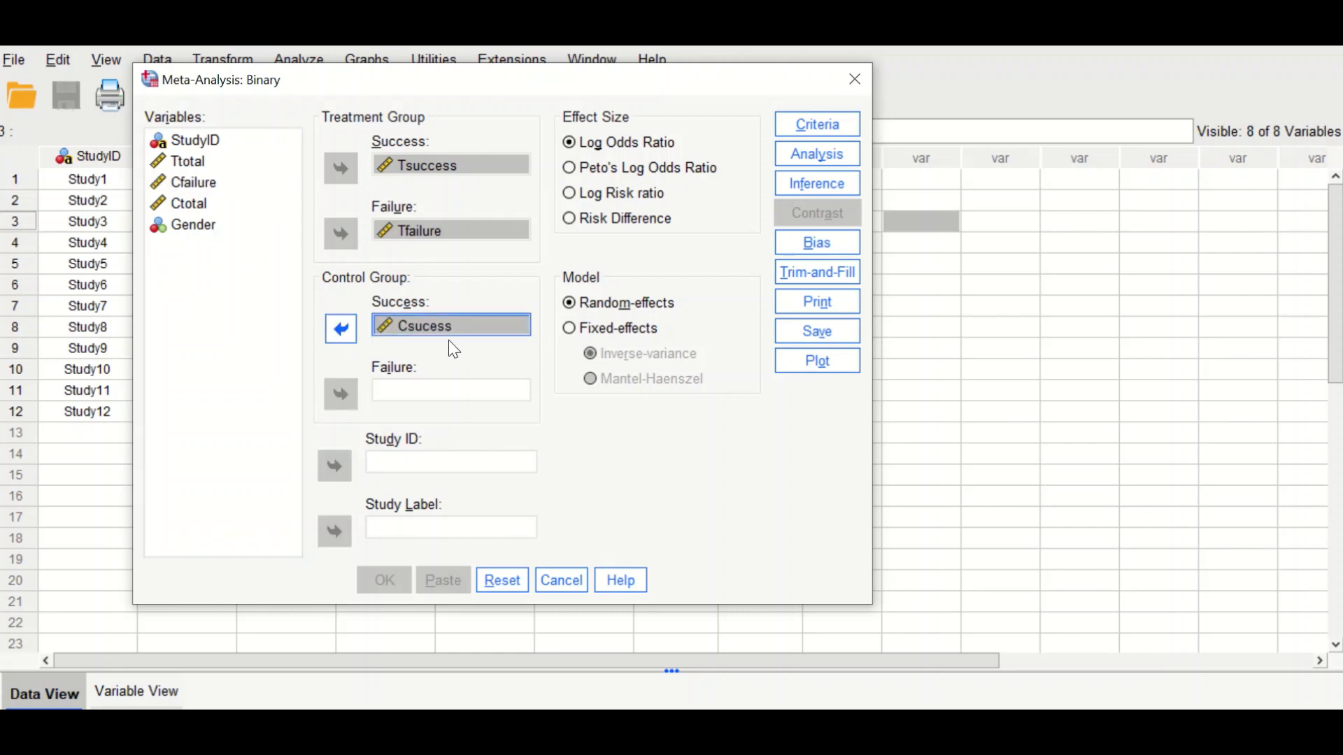
{"action": "left_click", "coordinate": [196, 183]}
{"action": "left_click", "coordinate": [341, 394]}
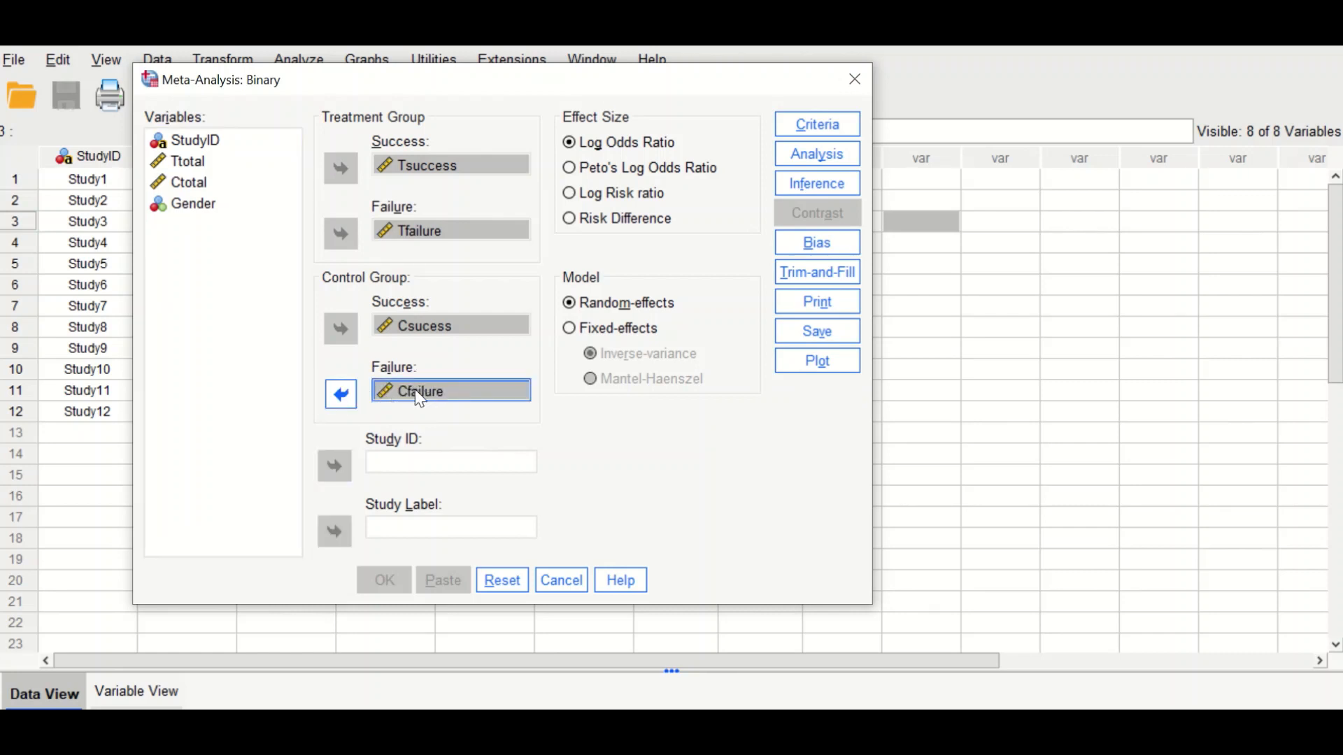
{"action": "left_click", "coordinate": [196, 144]}
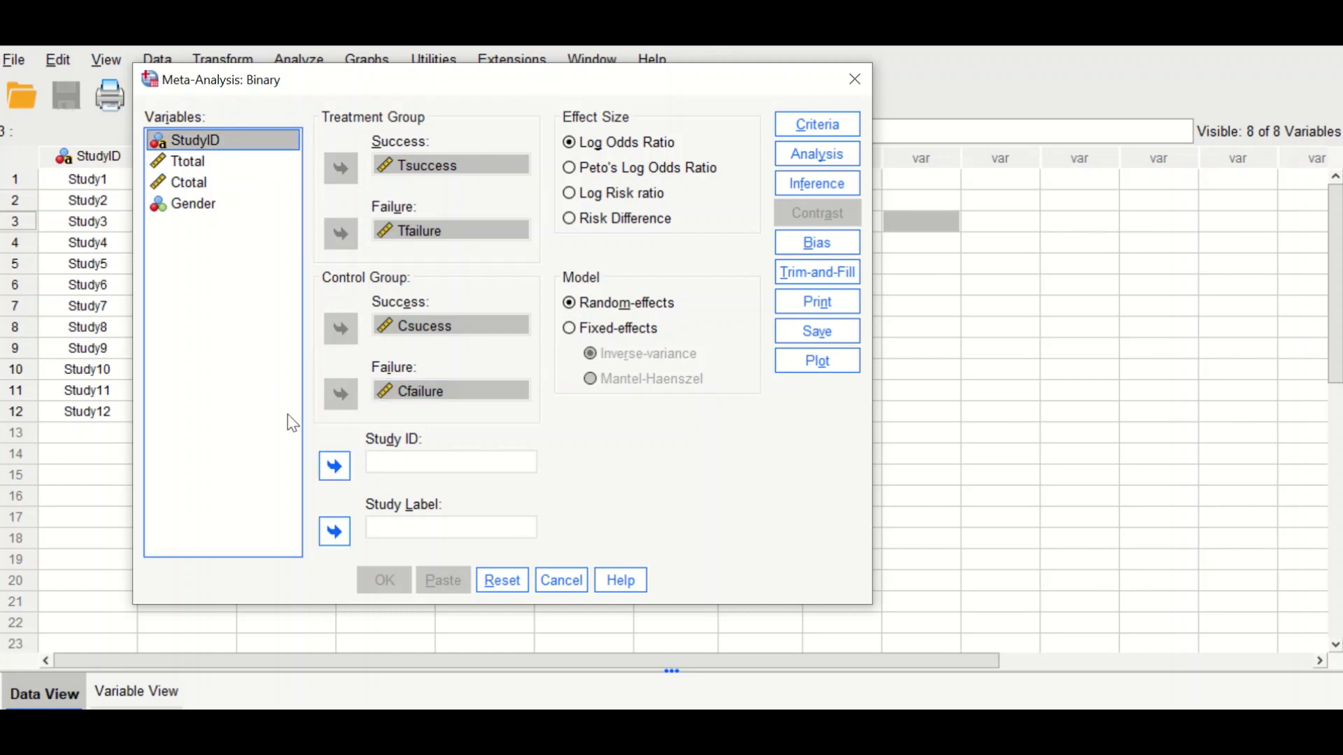
{"action": "left_click", "coordinate": [327, 467]}
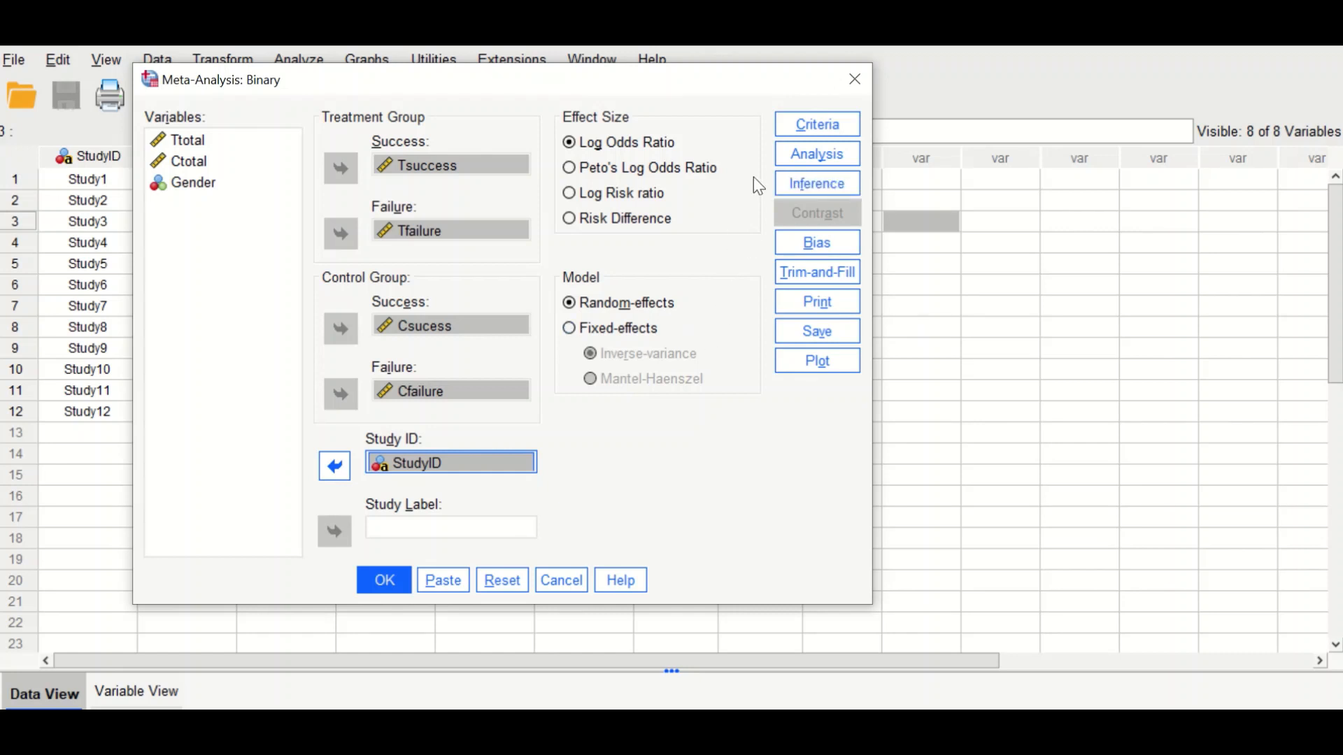
Check the meta-analysis criteria, and set Gender as the subgroup analysis variable.
{"action": "left_click", "coordinate": [811, 133]}
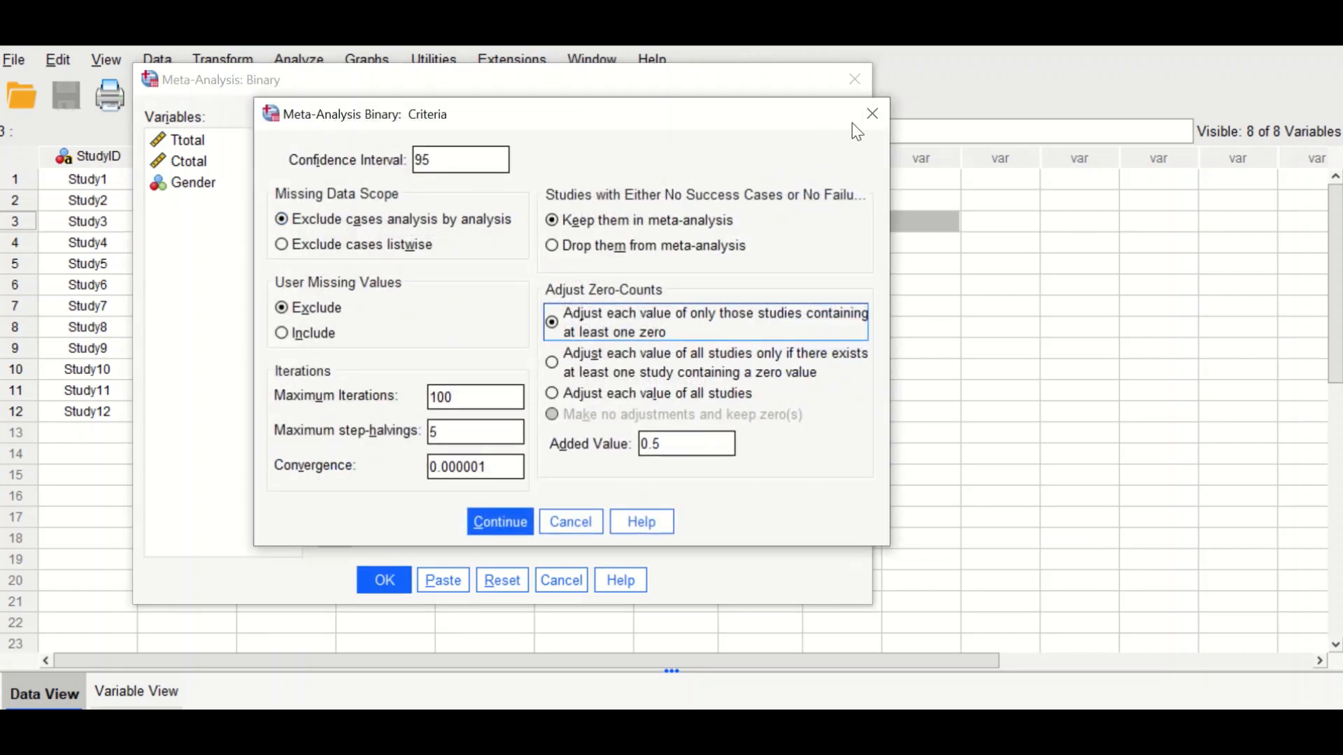
{"action": "left_click", "coordinate": [871, 113]}
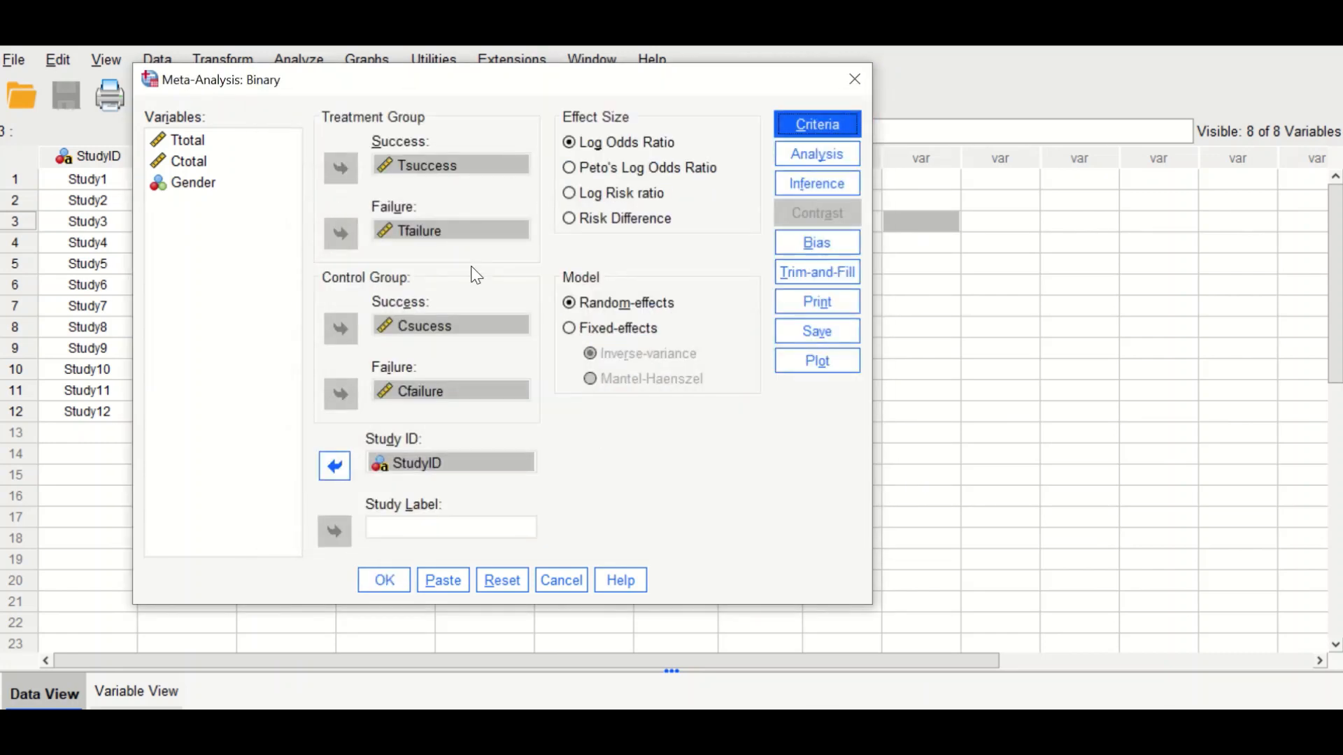
{"action": "left_click", "coordinate": [811, 154]}
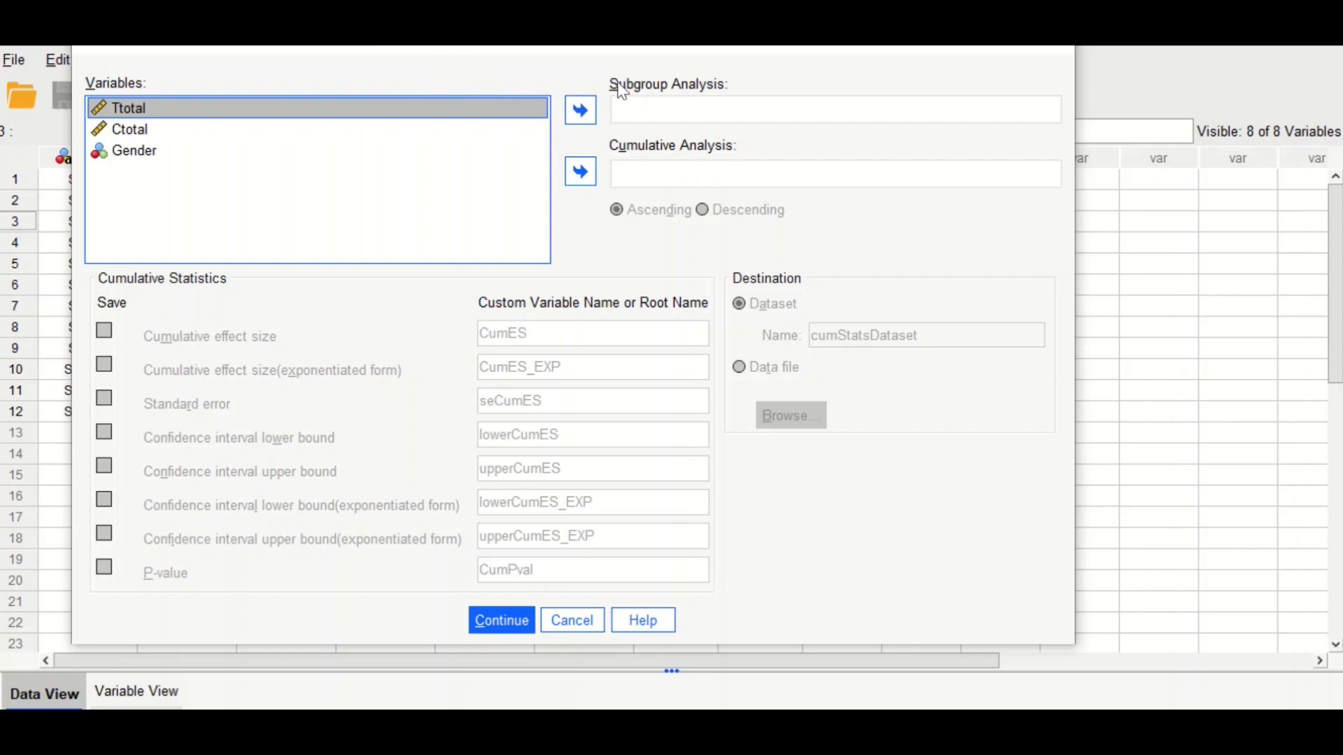
{"action": "left_click", "coordinate": [146, 151]}
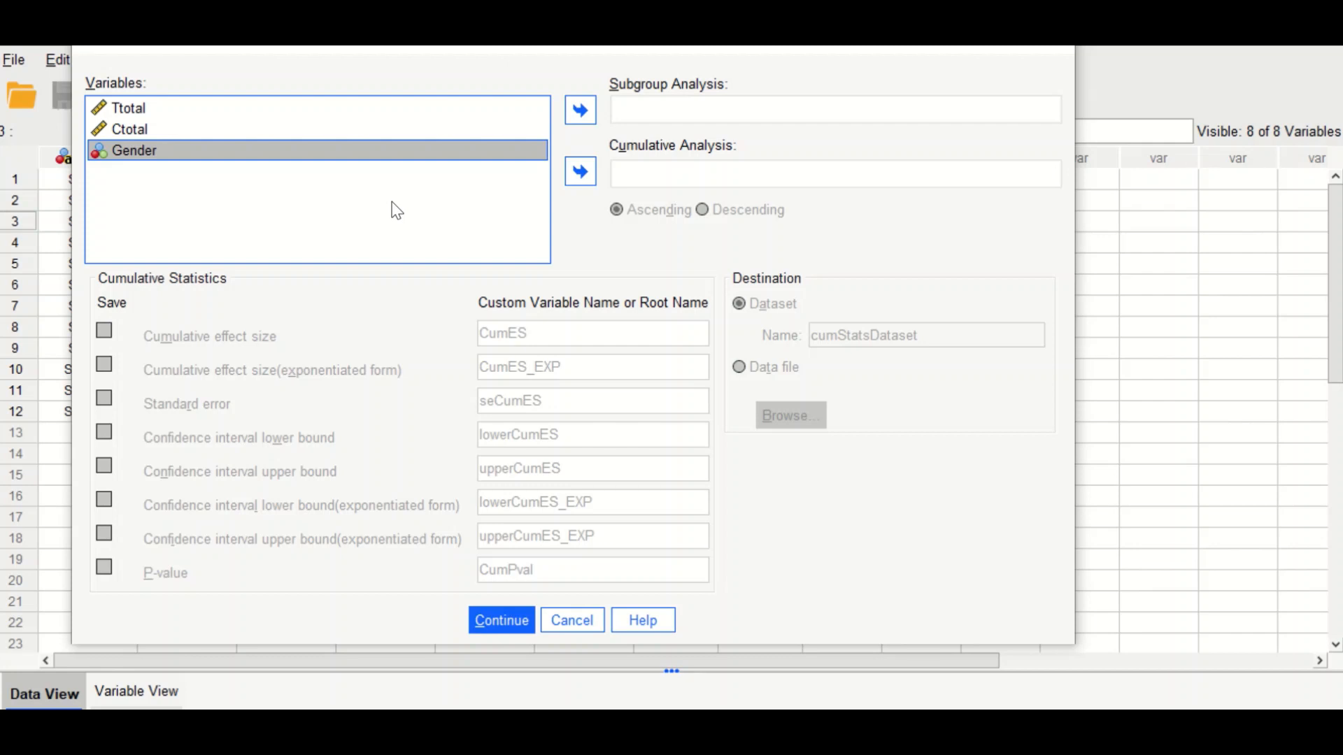
{"action": "double_click", "coordinate": [576, 106]}
{"action": "left_click", "coordinate": [579, 105]}
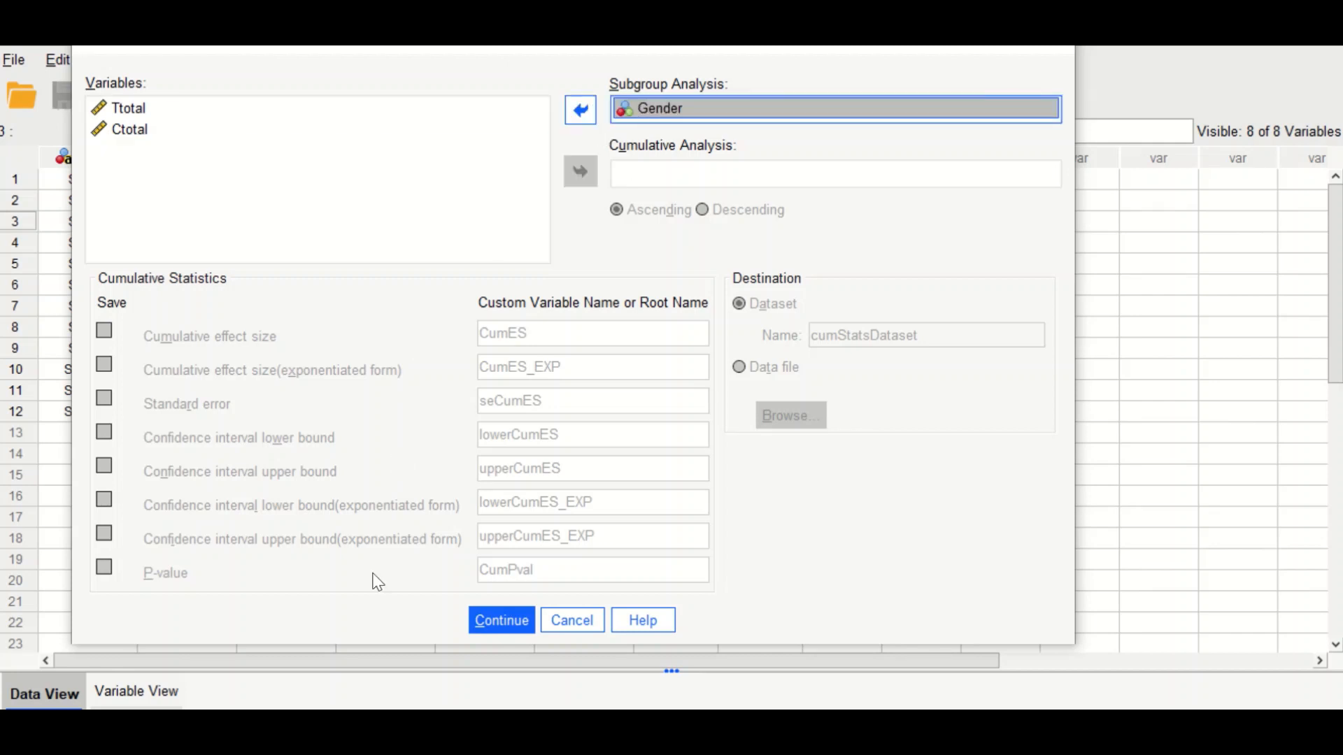
{"action": "left_click", "coordinate": [504, 626]}
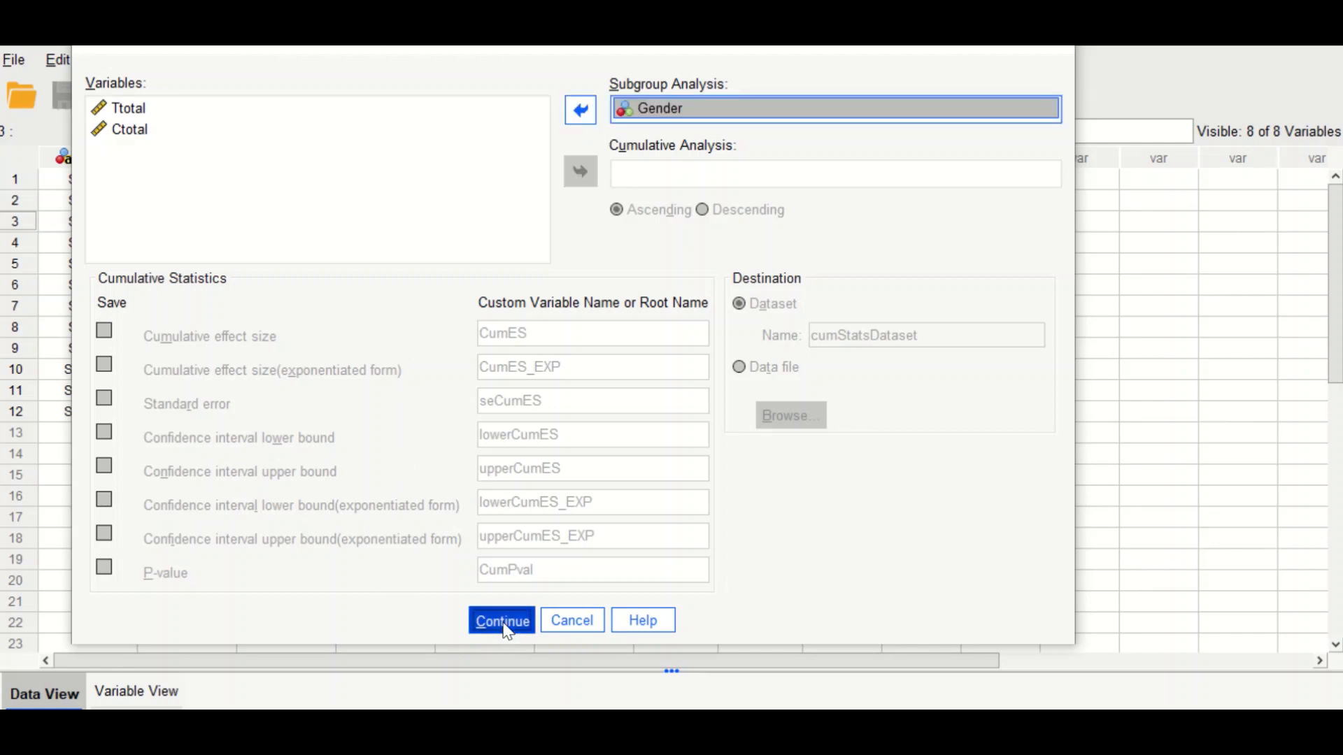
Accept the REML estimator with no standard error adjustment, and enable Egger's test for publication bias without trim-and-fill.
{"action": "left_click", "coordinate": [800, 179]}
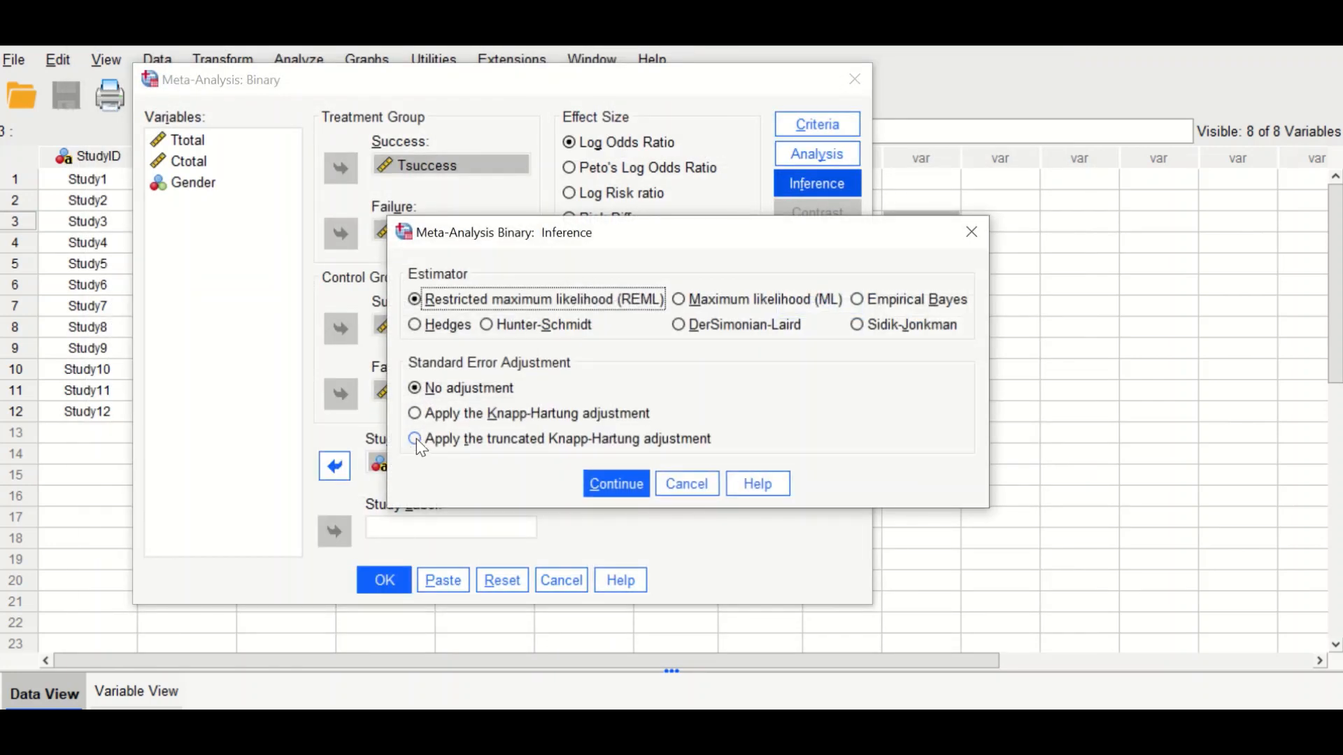
{"action": "left_click", "coordinate": [610, 493]}
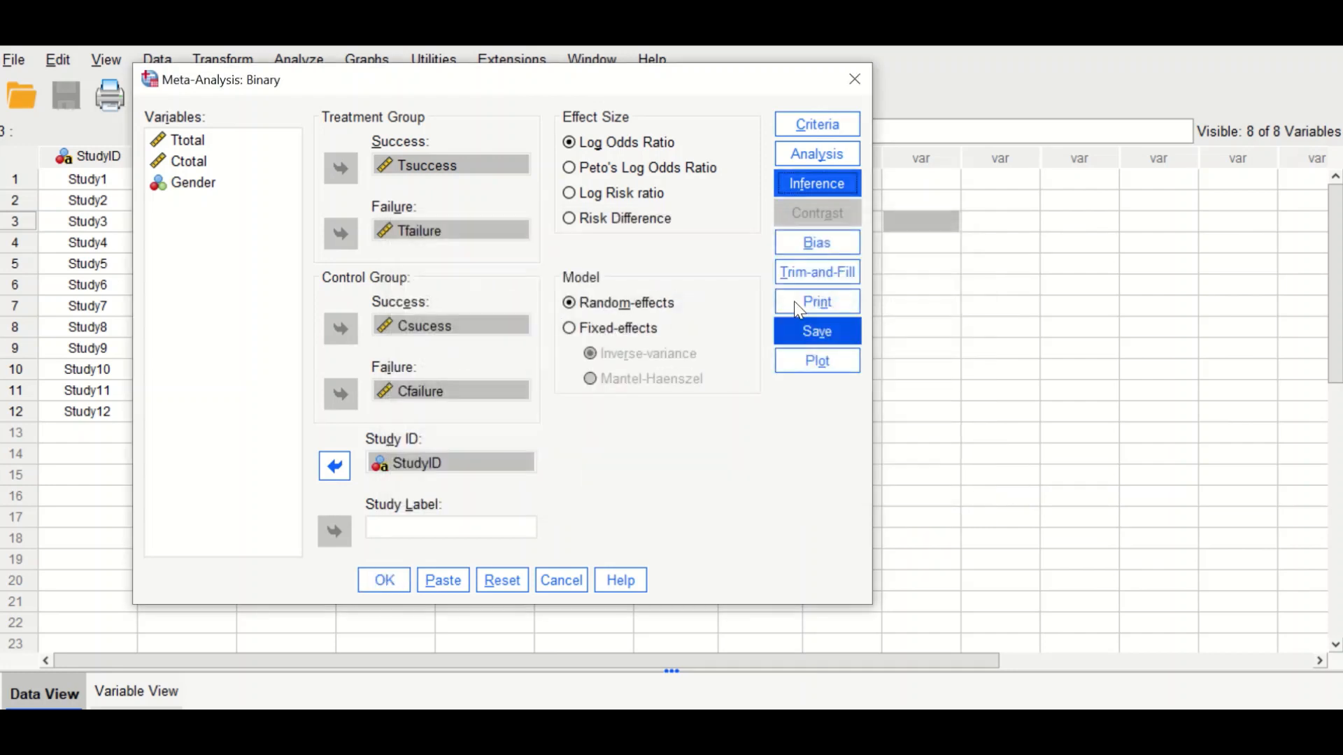
{"action": "left_click", "coordinate": [815, 245]}
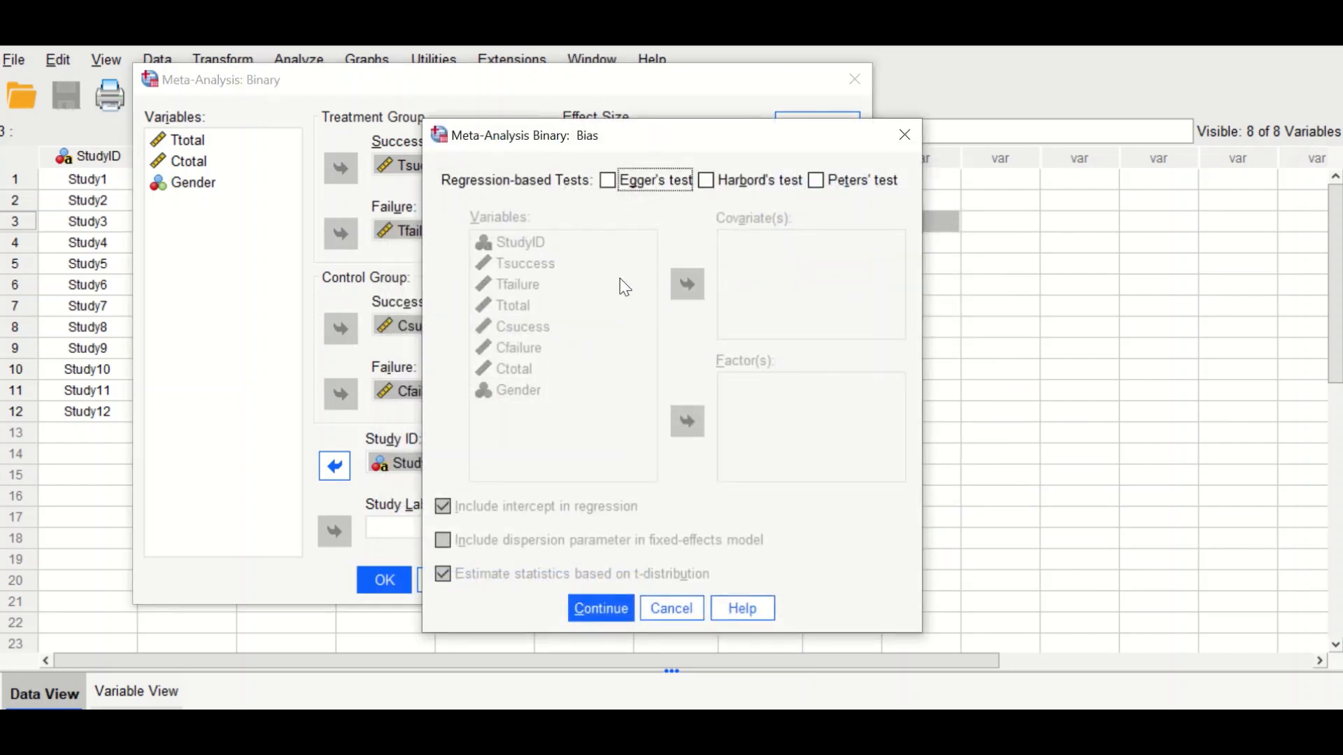
{"action": "left_click", "coordinate": [617, 183]}
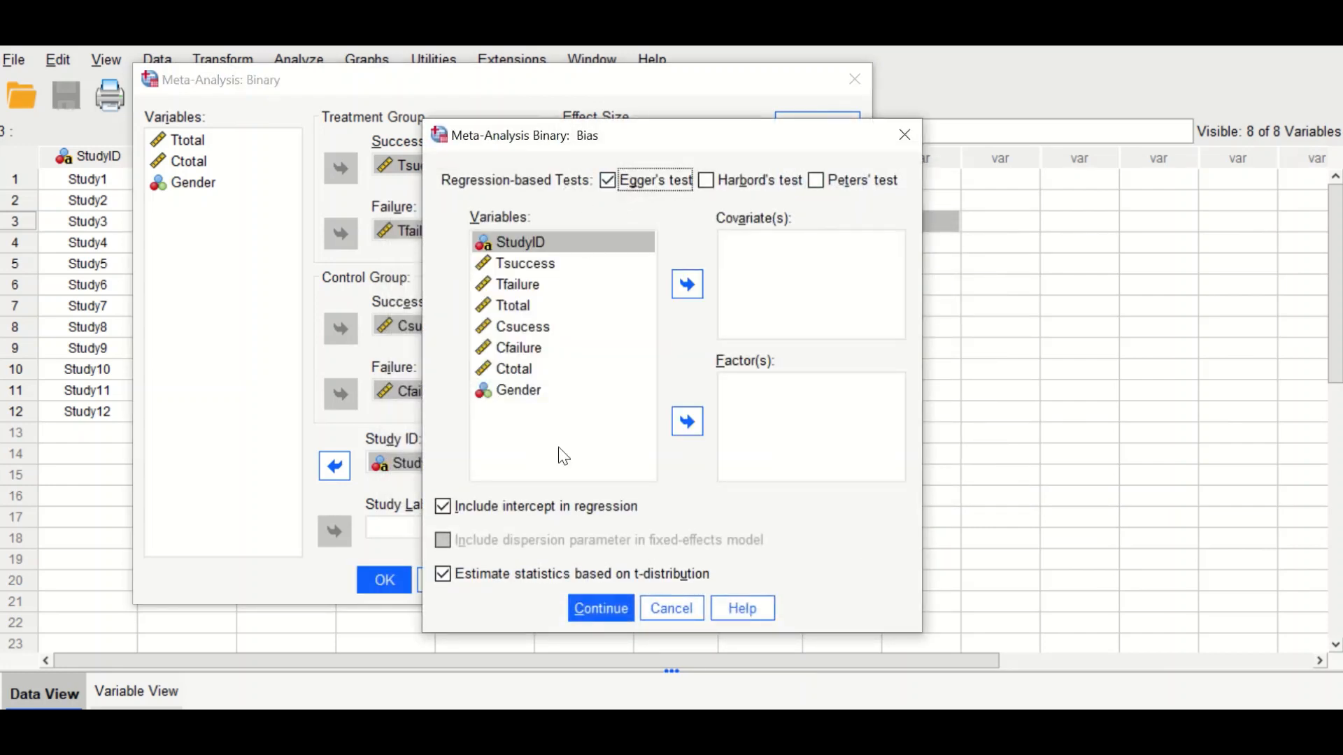
{"action": "left_click", "coordinate": [601, 609]}
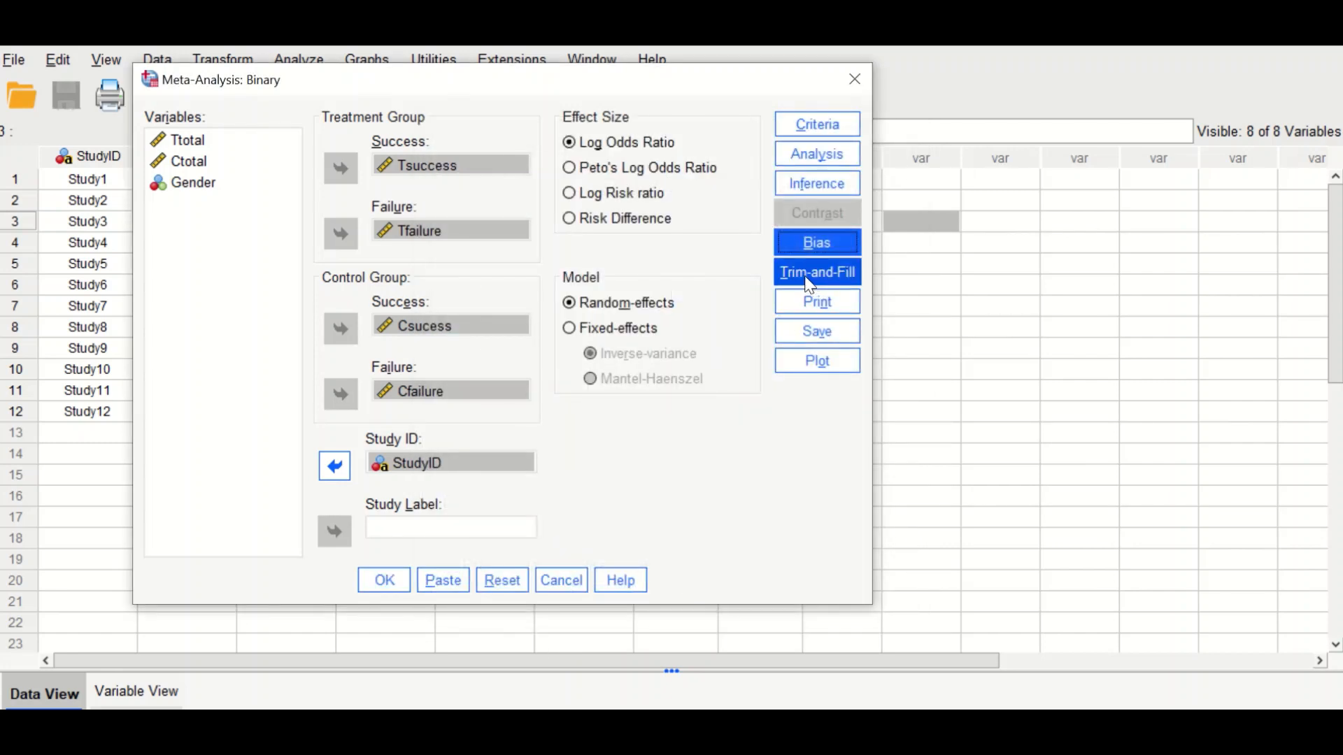
{"action": "left_click", "coordinate": [808, 274]}
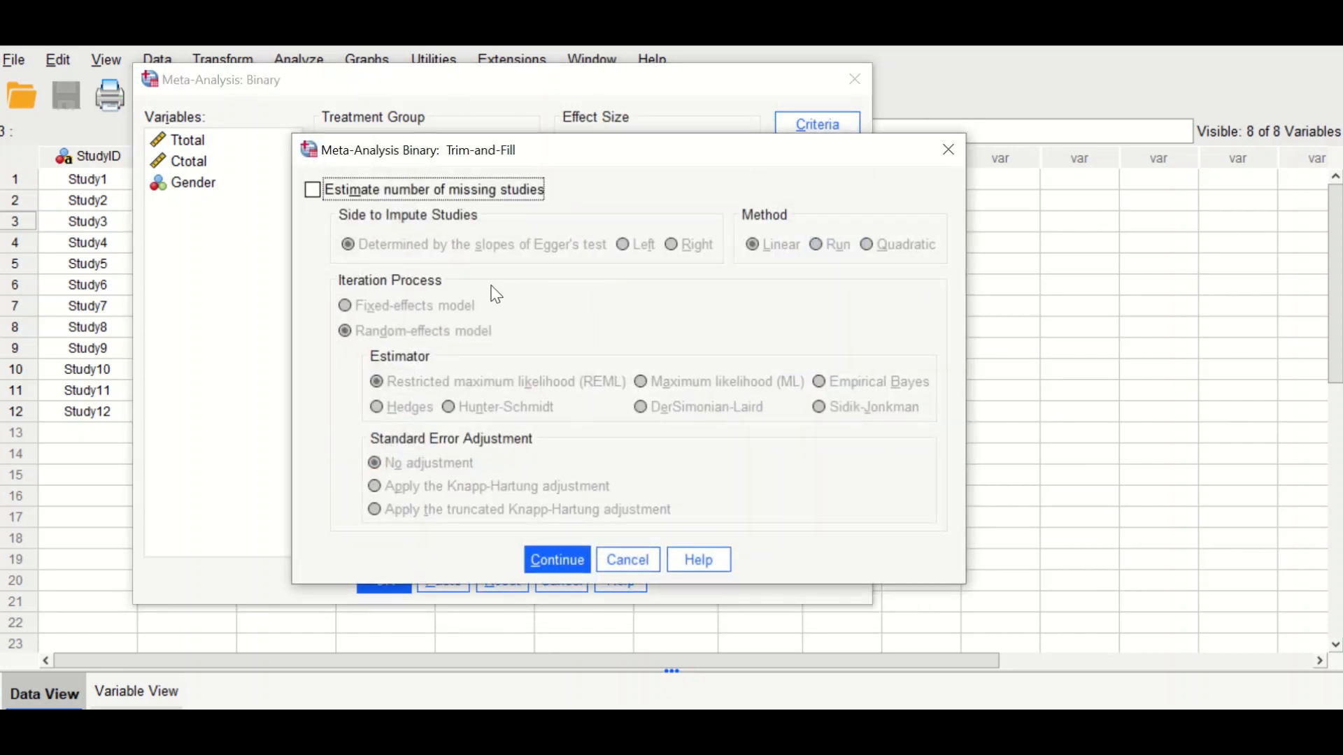
{"action": "left_click", "coordinate": [553, 560]}
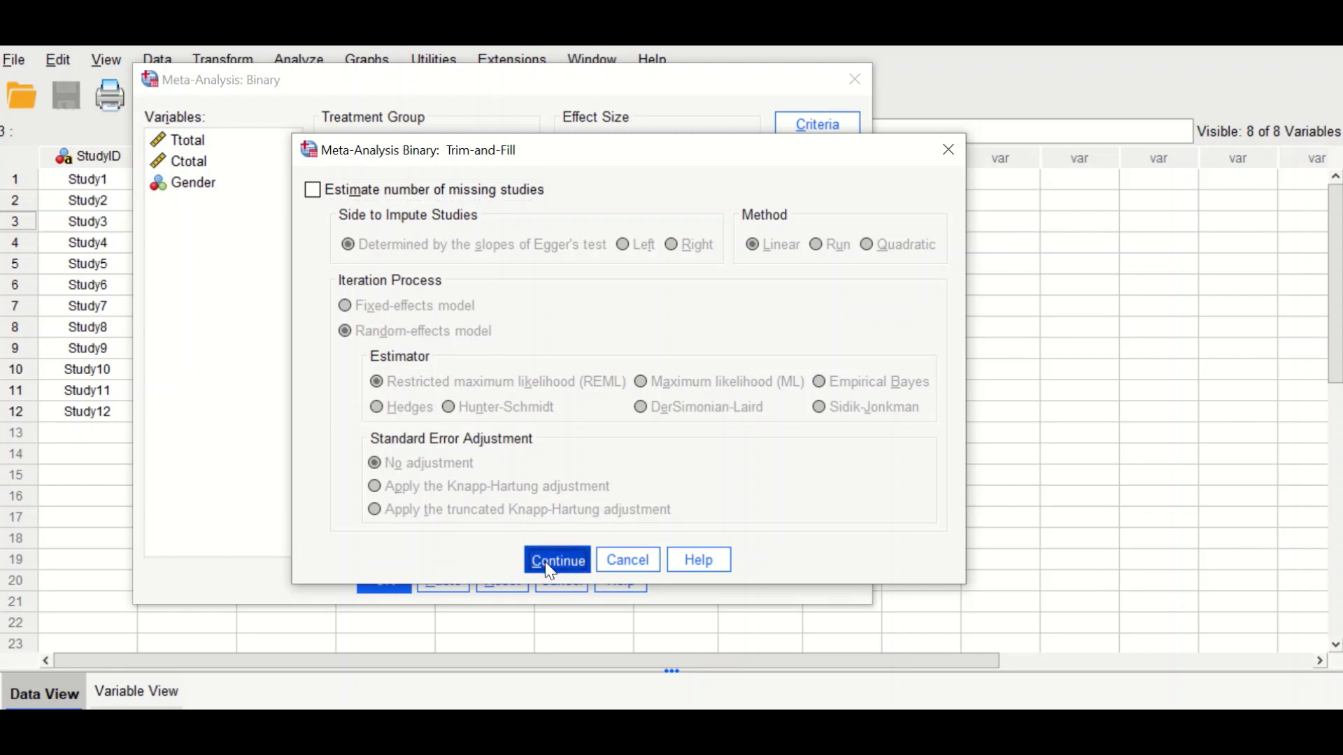
Request the homogeneity test, heterogeneity measures, individual study effect sizes, random-effects prediction interval and exponentiated statistics in the output.
{"action": "left_click", "coordinate": [804, 295]}
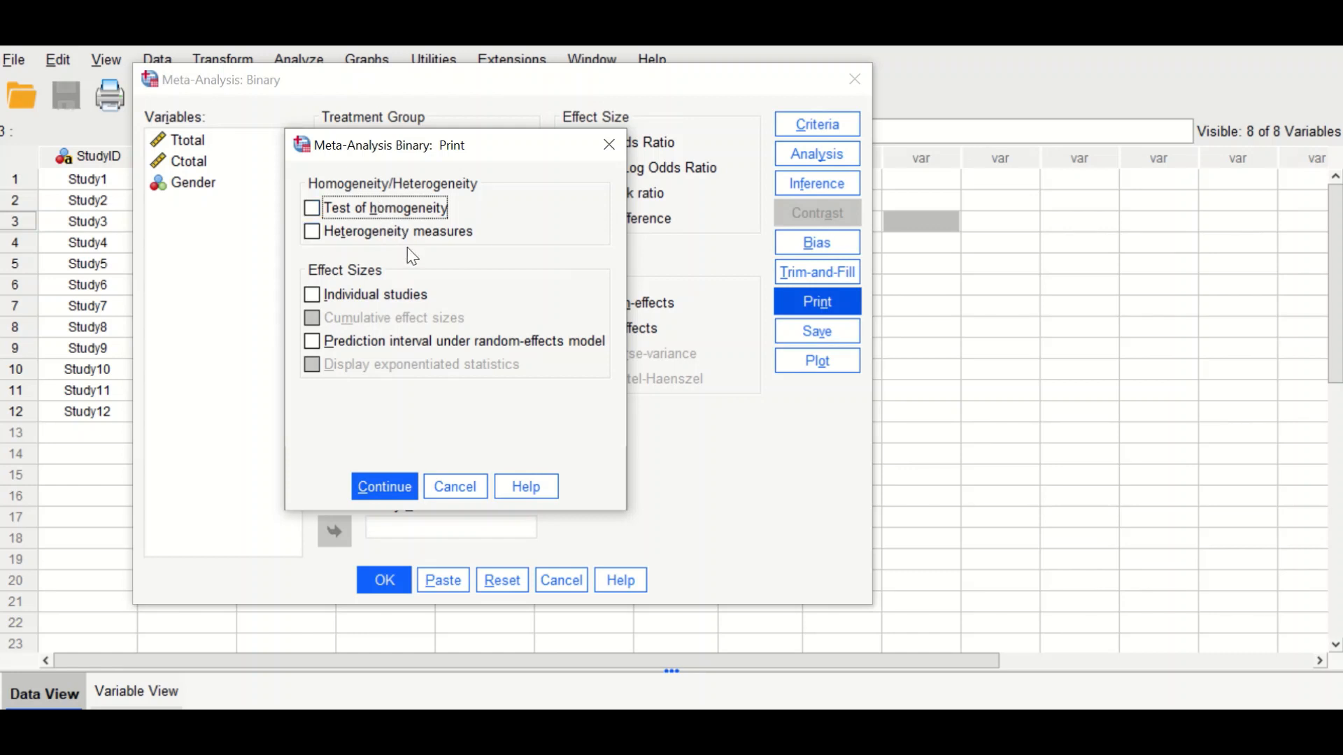
{"action": "left_click", "coordinate": [312, 230]}
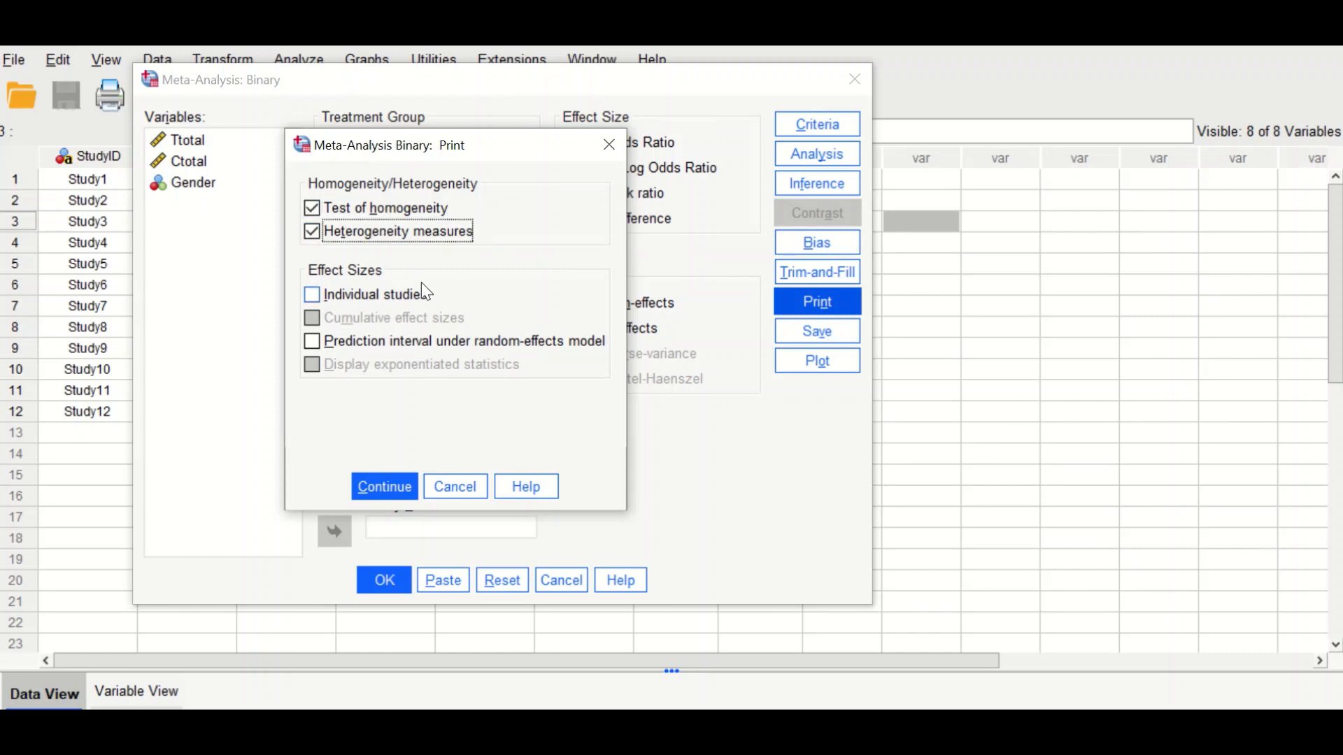
{"action": "left_click", "coordinate": [316, 294]}
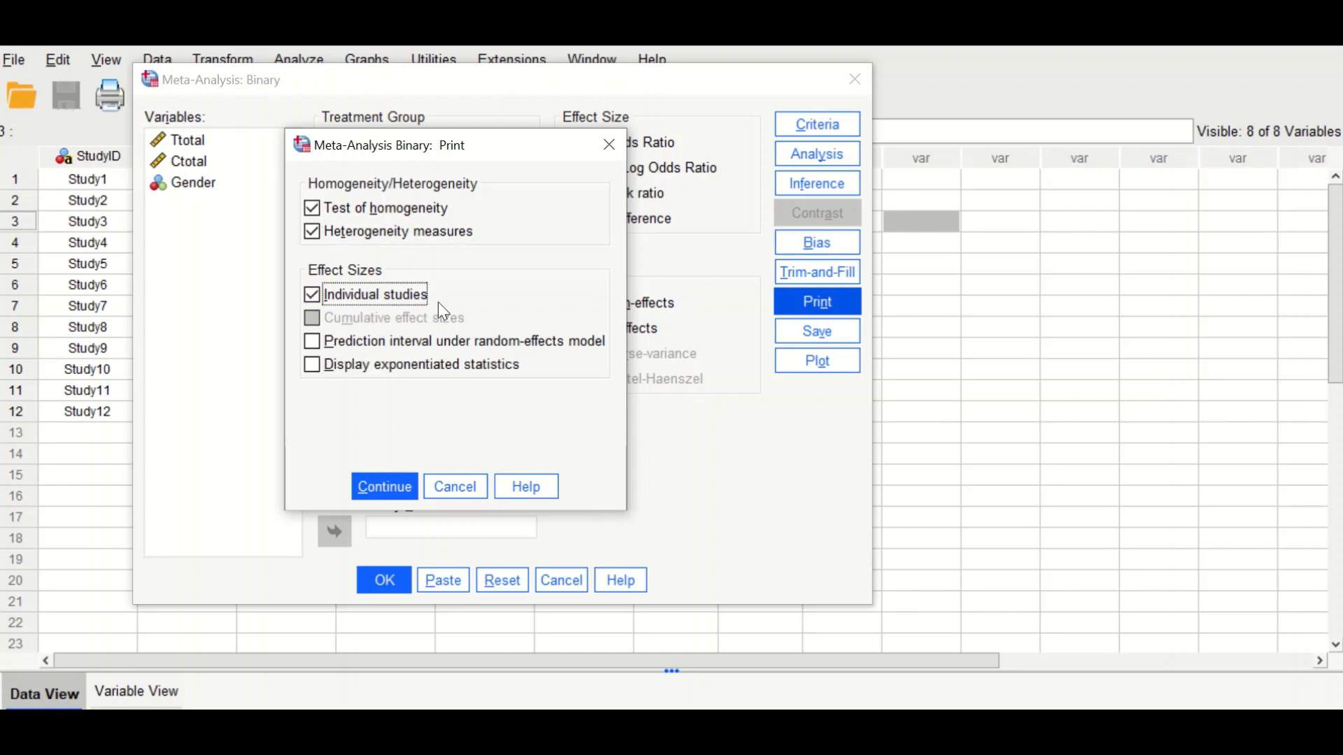
{"action": "left_click", "coordinate": [314, 343]}
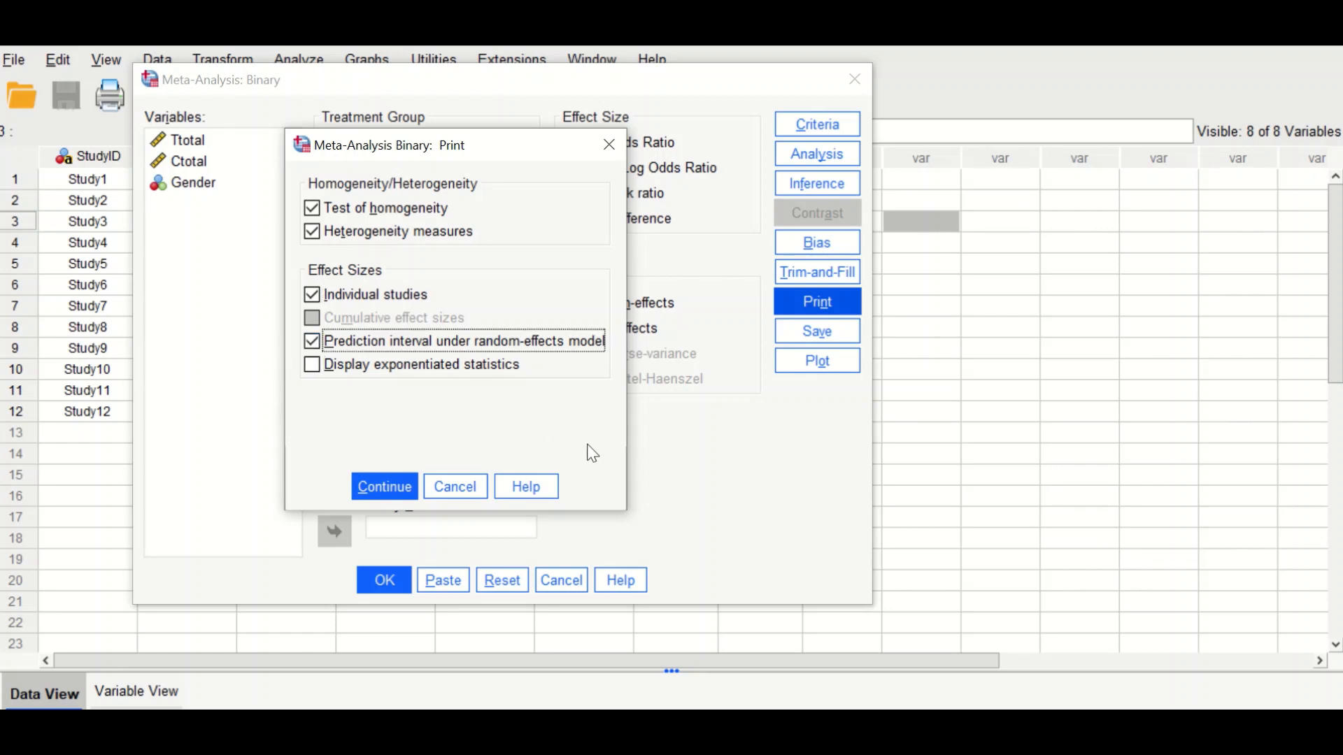
{"action": "left_click", "coordinate": [313, 365]}
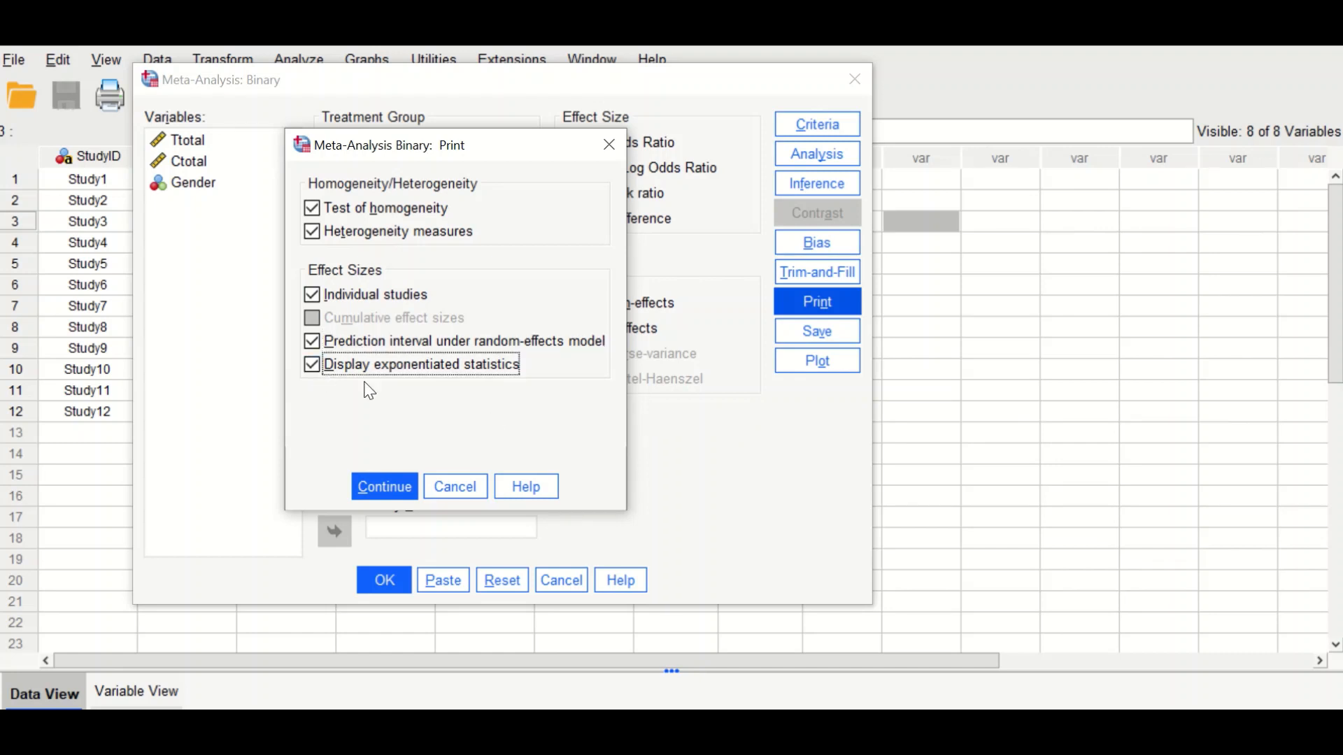
{"action": "left_click", "coordinate": [386, 487]}
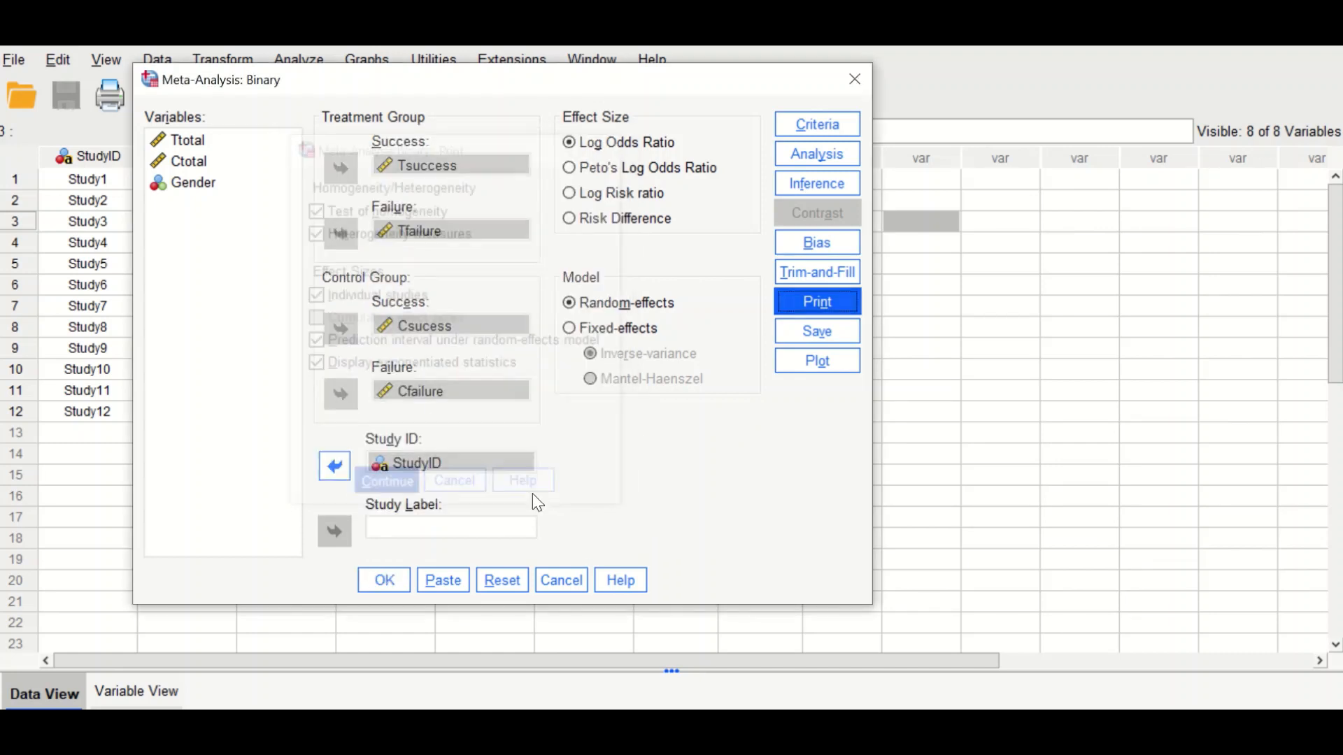
Leave the save options unset, and enable a forest plot with effect size, standard error, confidence interval limits, p-value and weight columns.
{"action": "left_click", "coordinate": [826, 334]}
{"action": "left_click", "coordinate": [559, 562]}
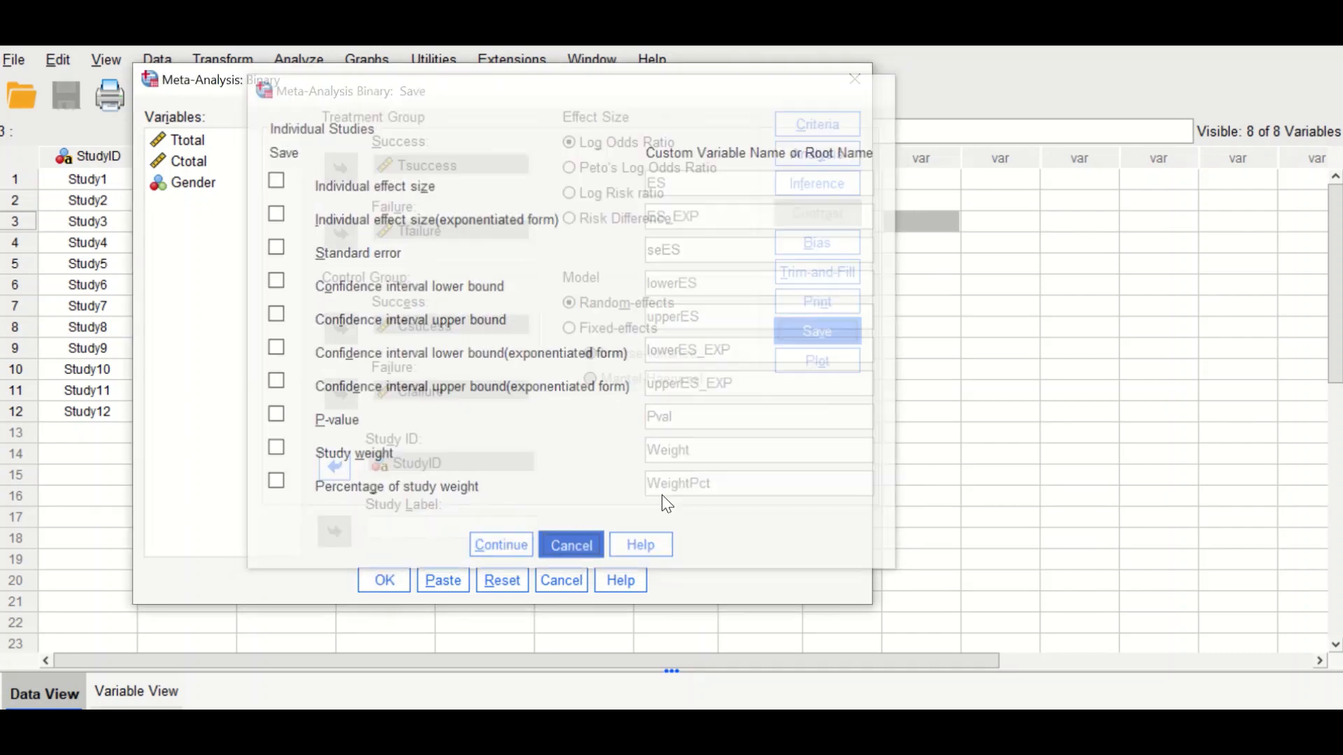
{"action": "left_click", "coordinate": [828, 365]}
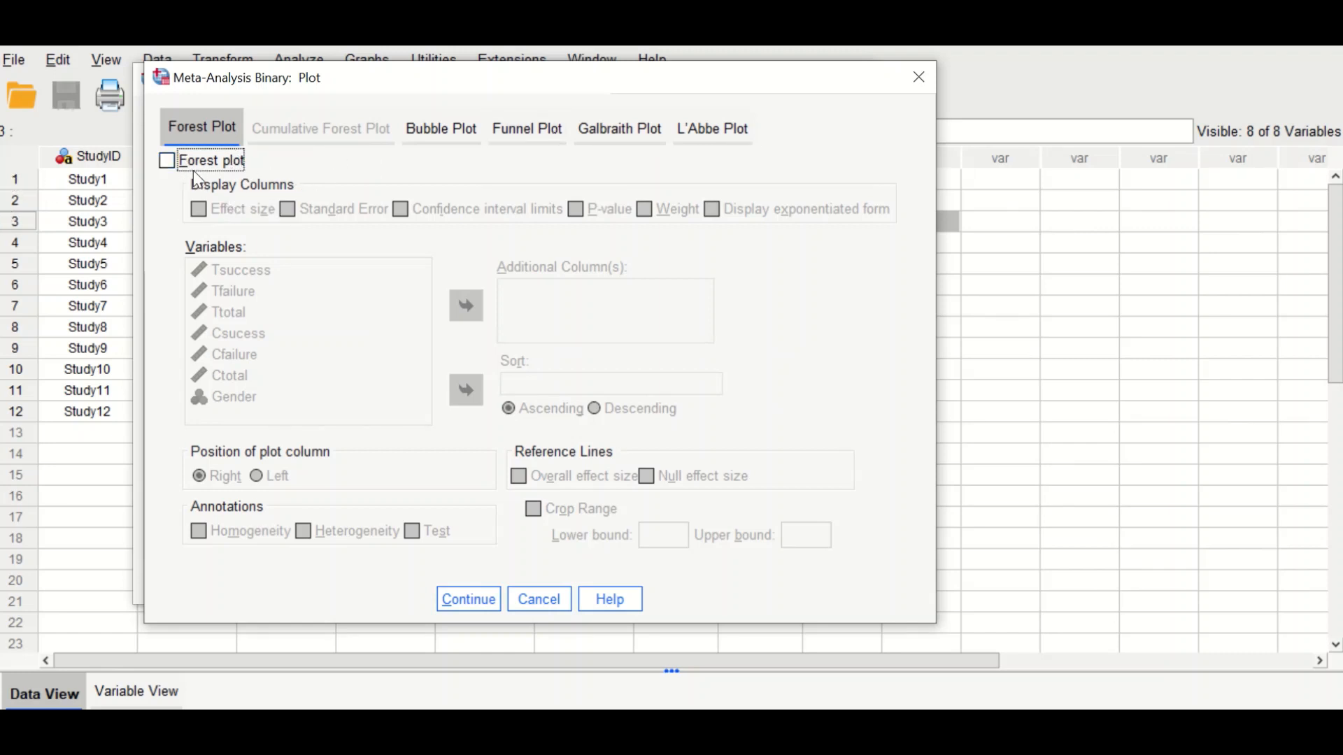
{"action": "left_click", "coordinate": [167, 162]}
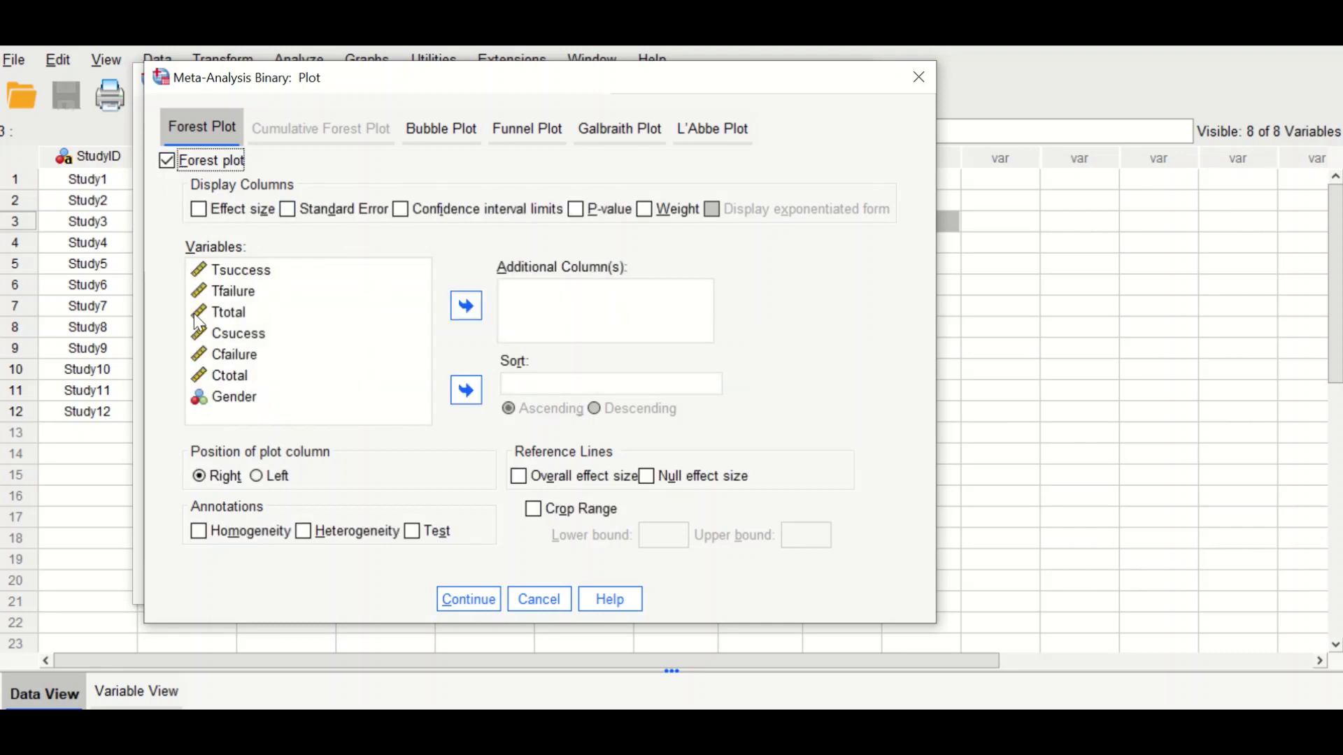
{"action": "left_click", "coordinate": [199, 209]}
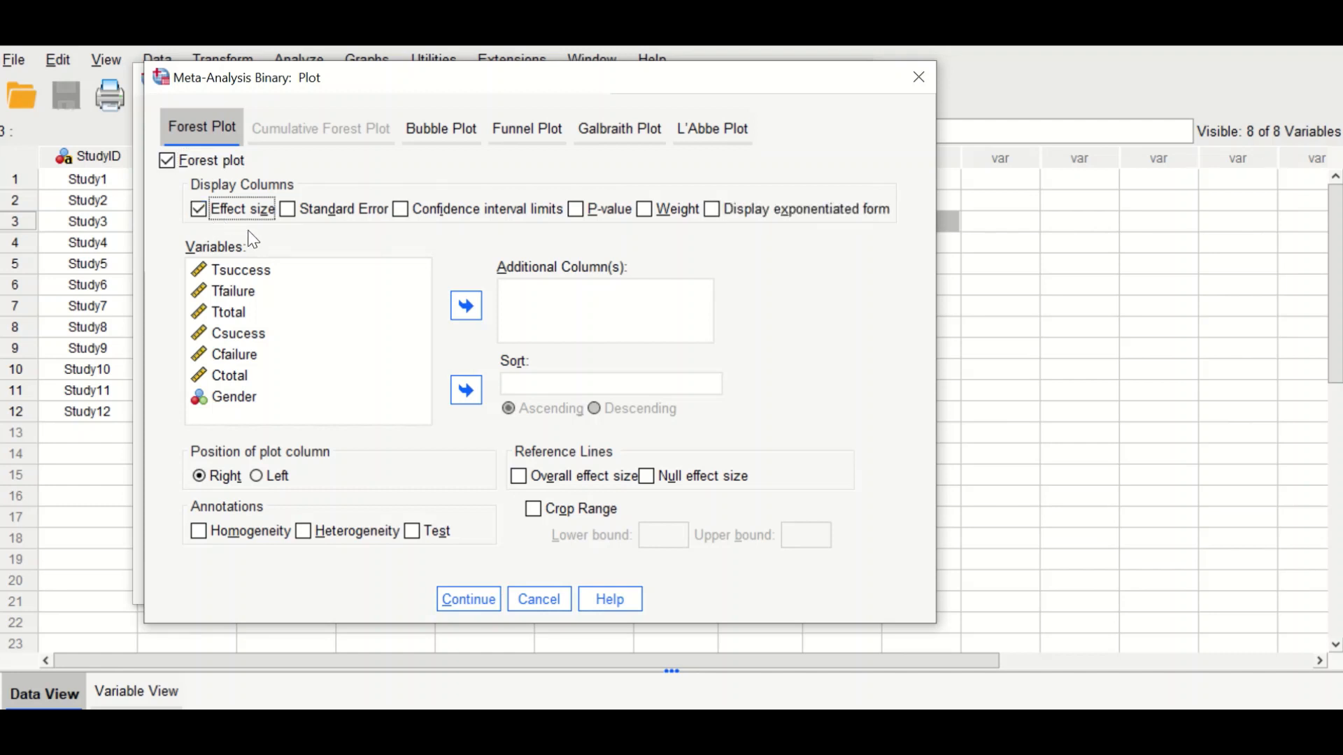
{"action": "left_click", "coordinate": [291, 210]}
{"action": "left_click", "coordinate": [402, 211]}
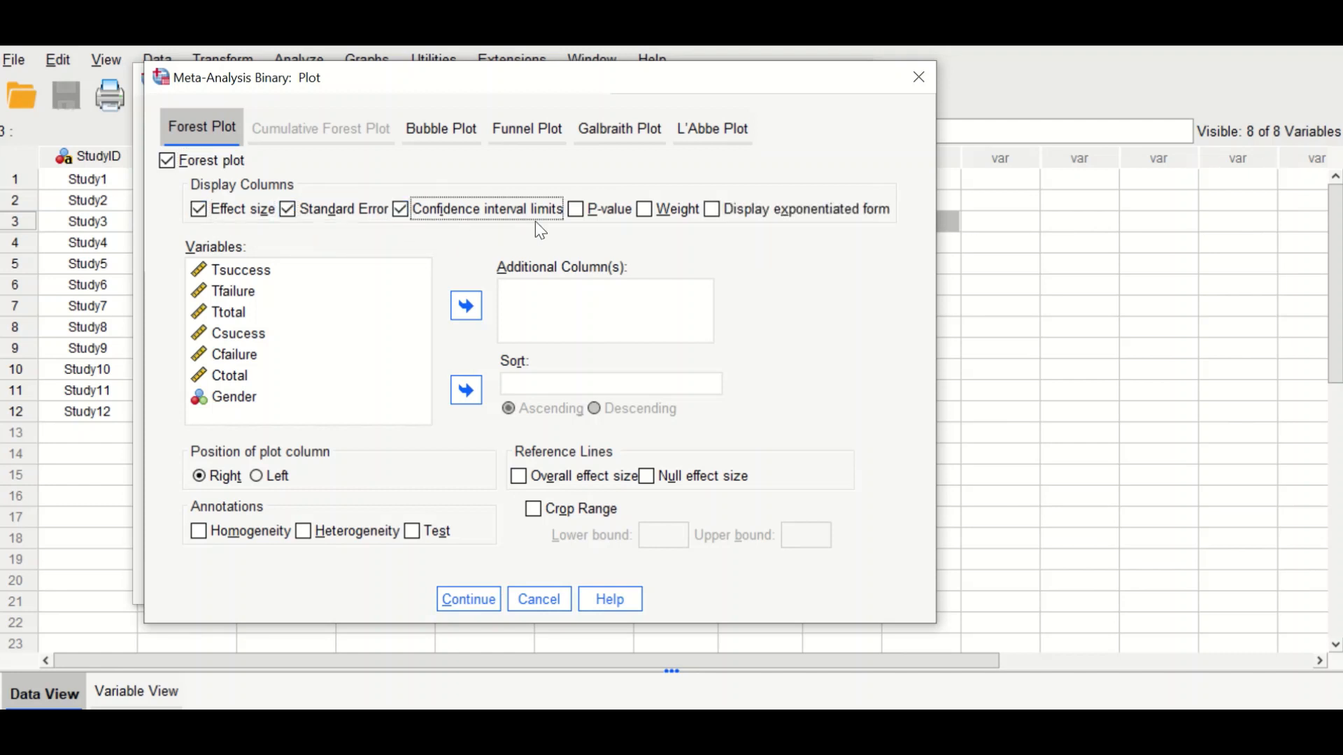
{"action": "left_click", "coordinate": [575, 210]}
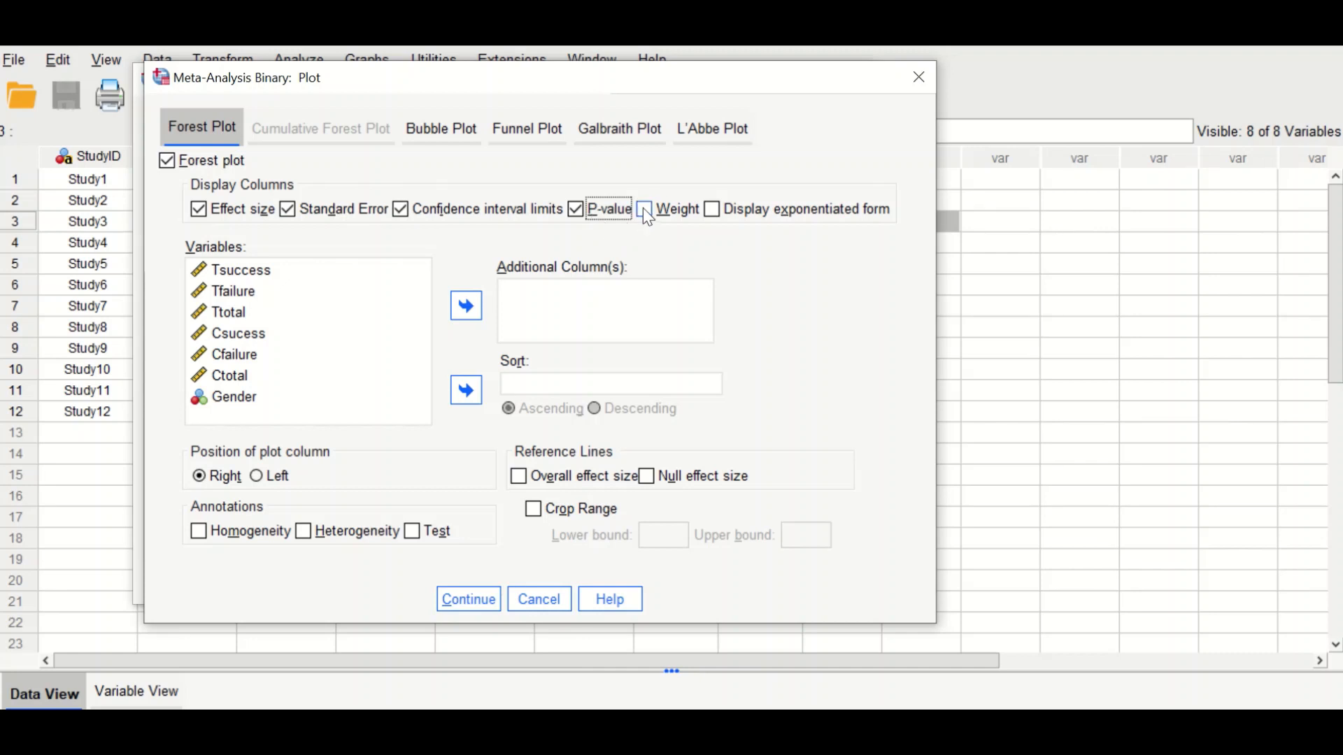
{"action": "left_click", "coordinate": [644, 209]}
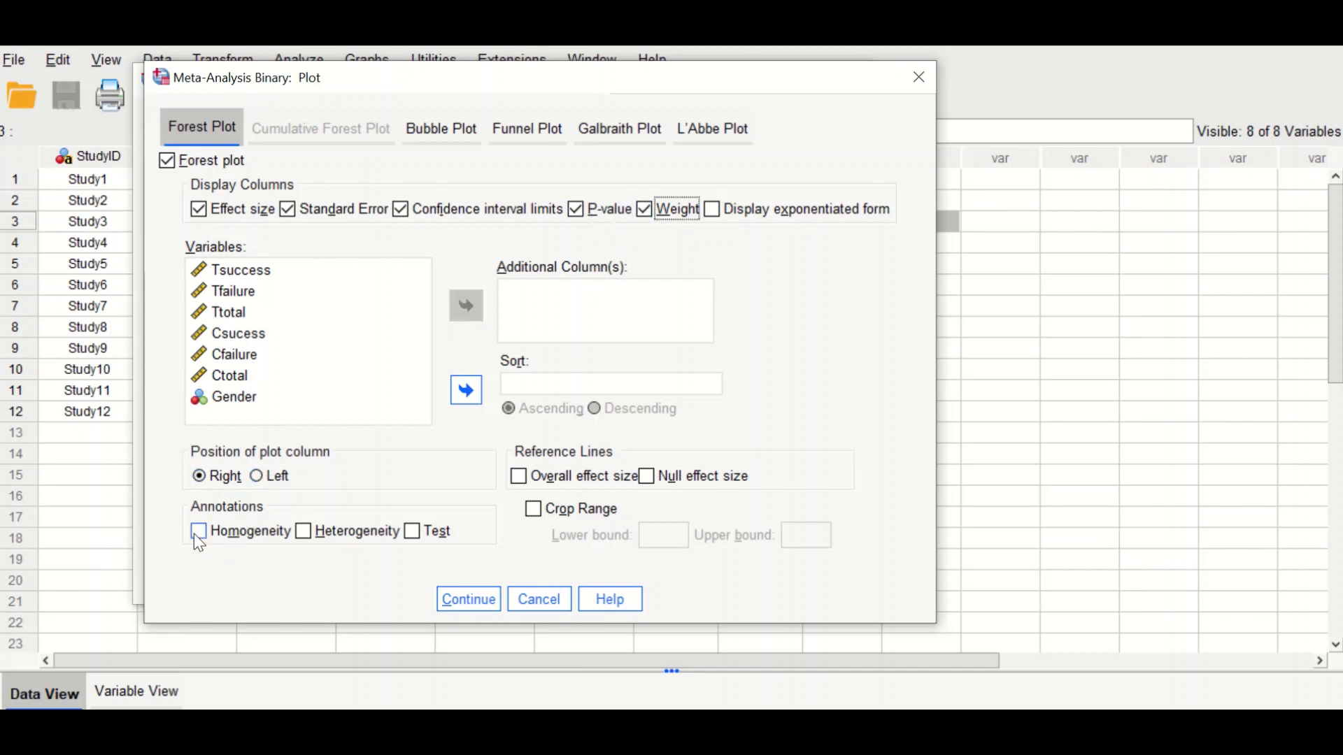
Add homogeneity, heterogeneity and test annotations to the forest plot, with reference lines for the overall and null effect sizes.
{"action": "left_click", "coordinate": [274, 533]}
{"action": "left_click", "coordinate": [305, 535]}
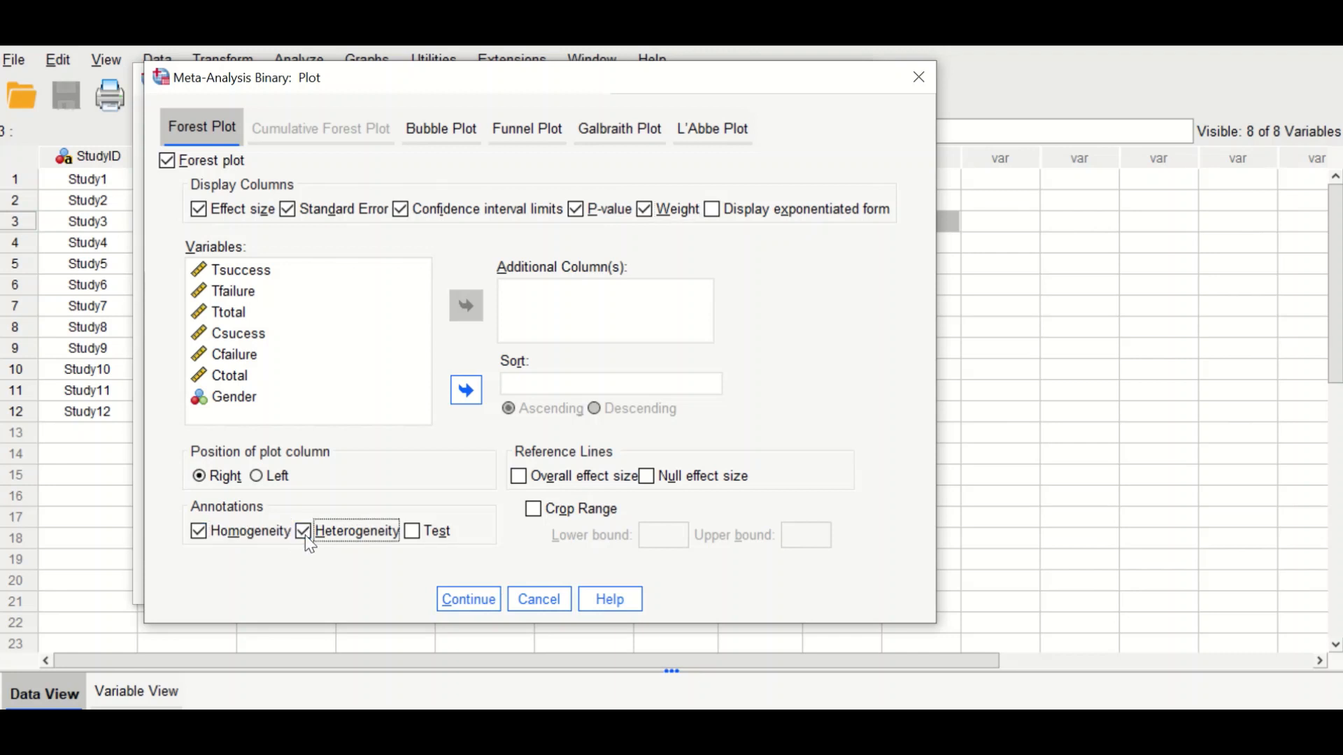
{"action": "left_click", "coordinate": [412, 532]}
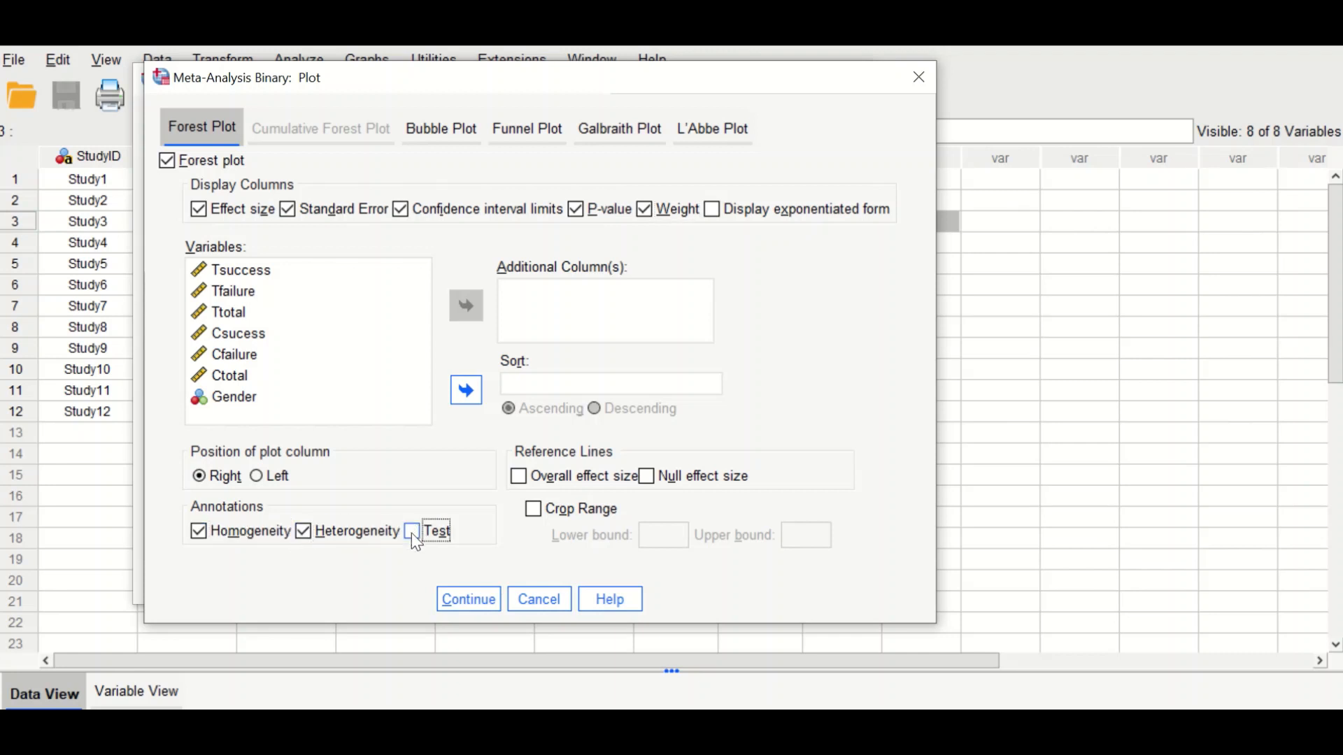
{"action": "left_click", "coordinate": [519, 476]}
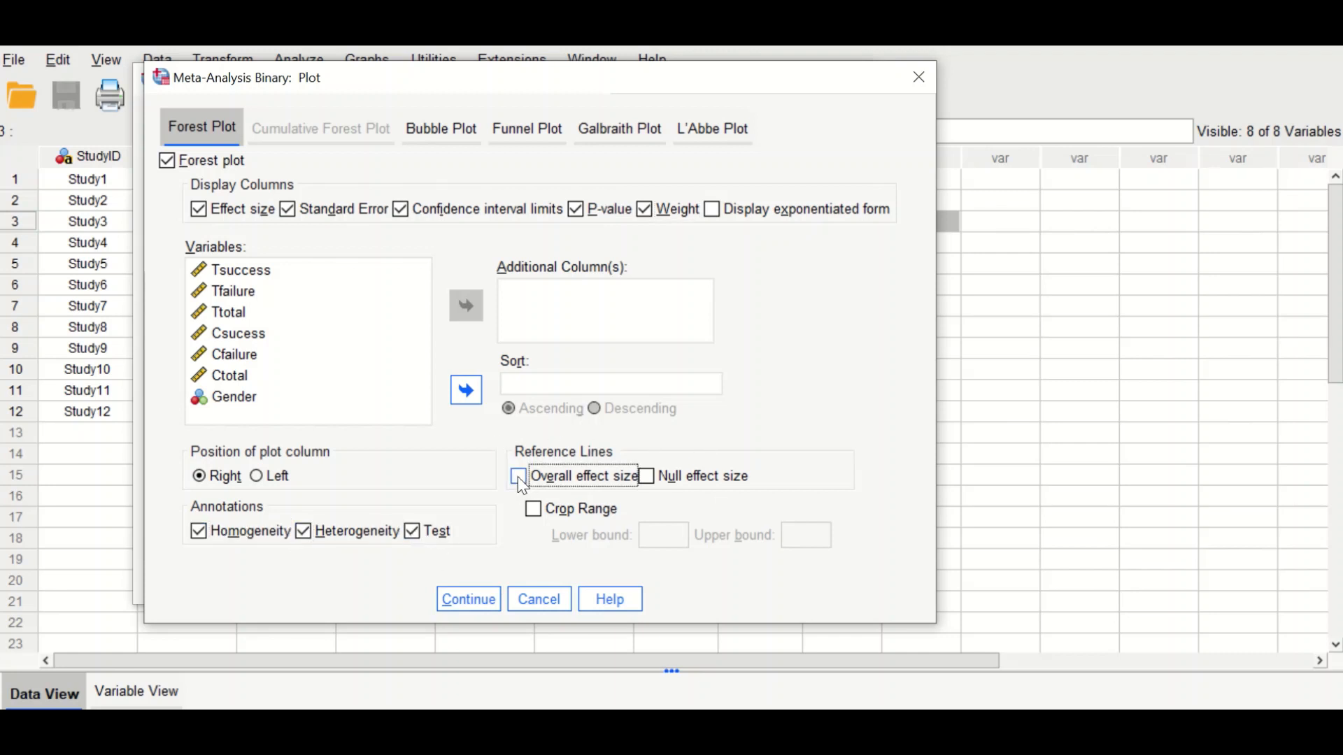
{"action": "left_click", "coordinate": [646, 476]}
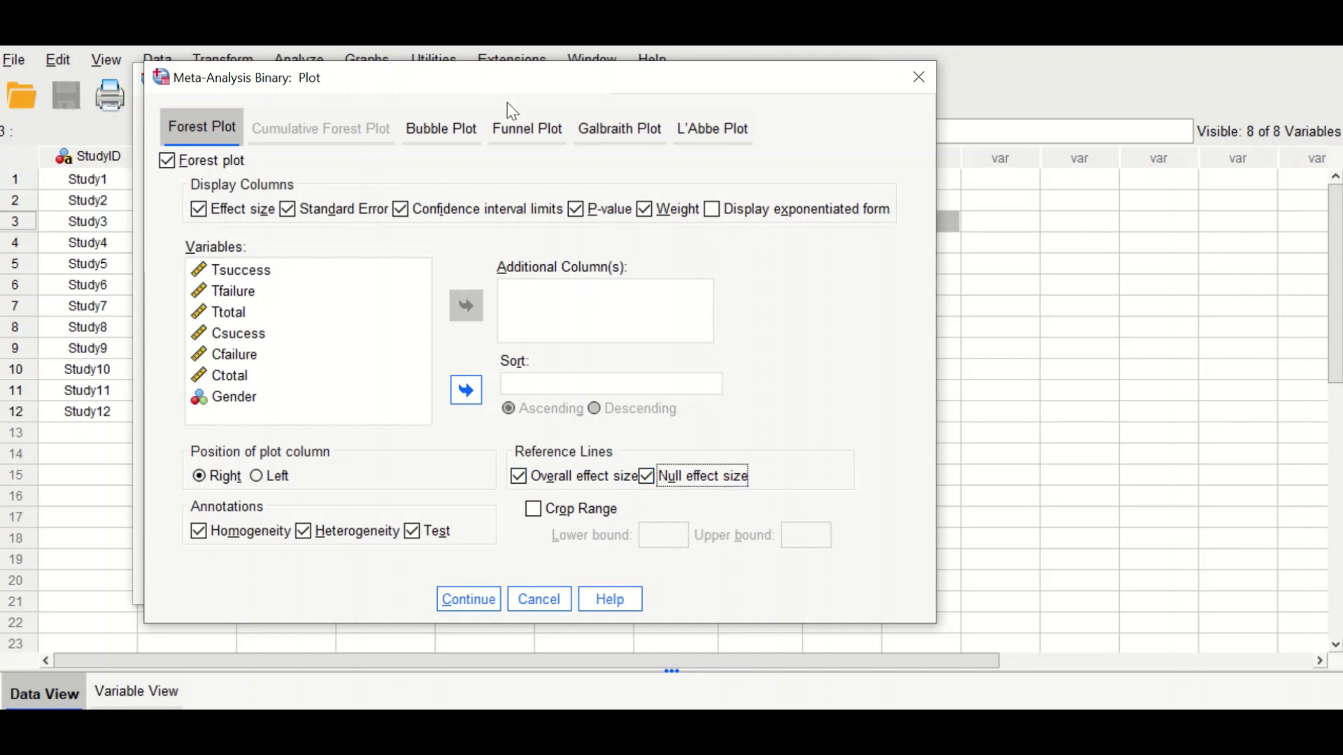
Enable a funnel plot with its points labelled by StudyID, accept the plot settings and run the meta-analysis.
{"action": "left_click", "coordinate": [517, 127]}
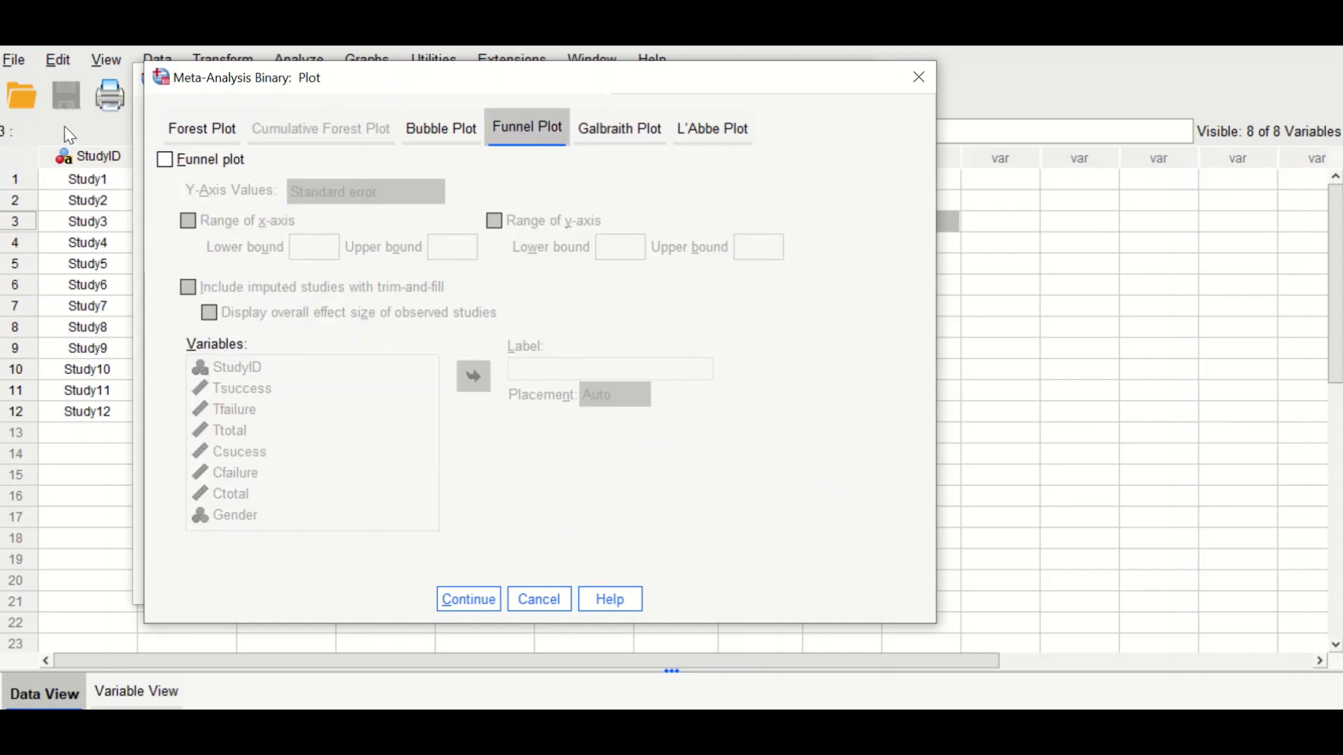
{"action": "left_click", "coordinate": [165, 160]}
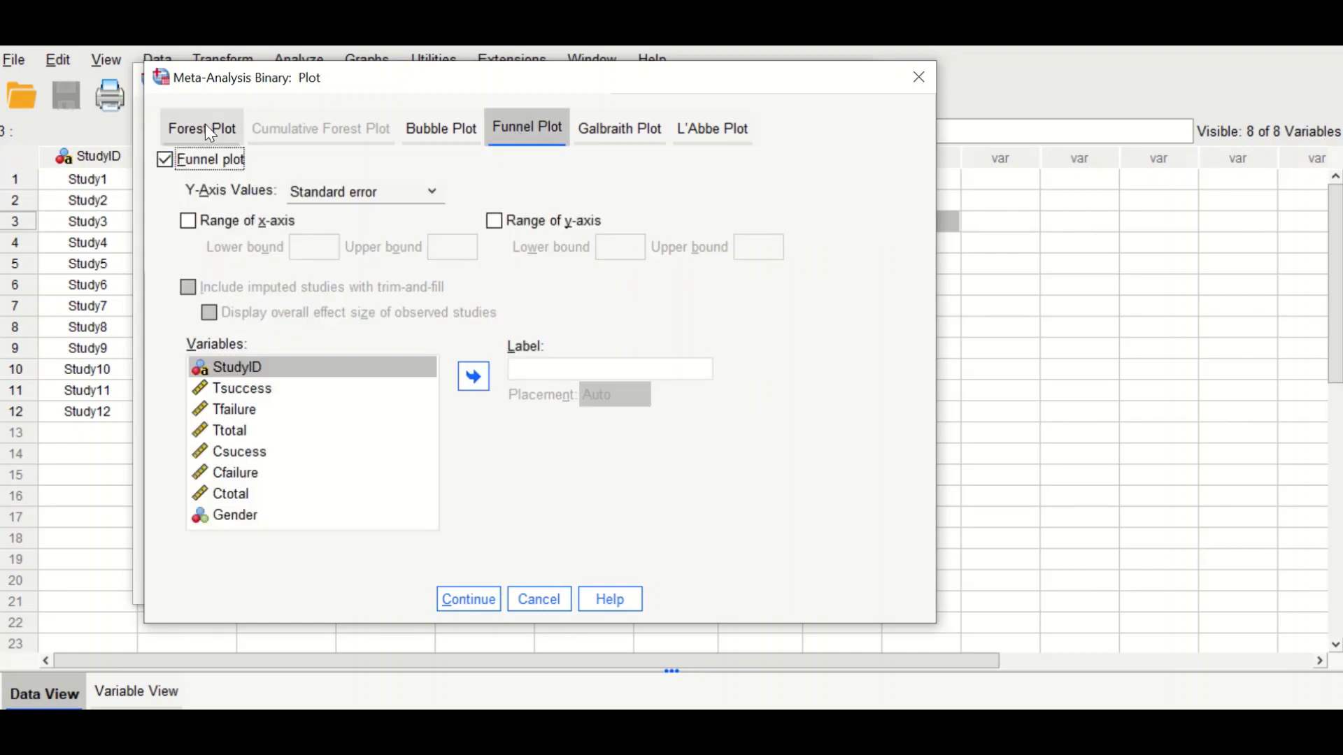
{"action": "left_click", "coordinate": [217, 368]}
{"action": "left_click", "coordinate": [474, 377]}
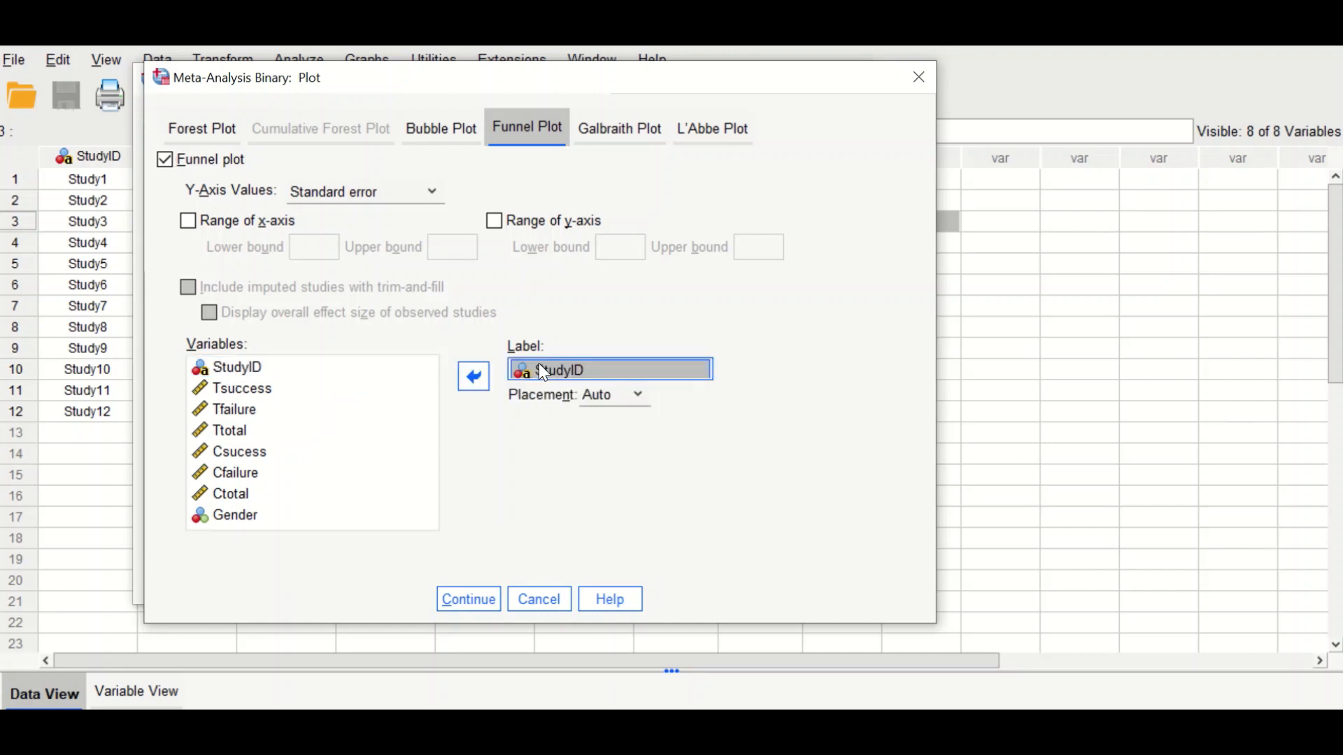
{"action": "left_click", "coordinate": [456, 605]}
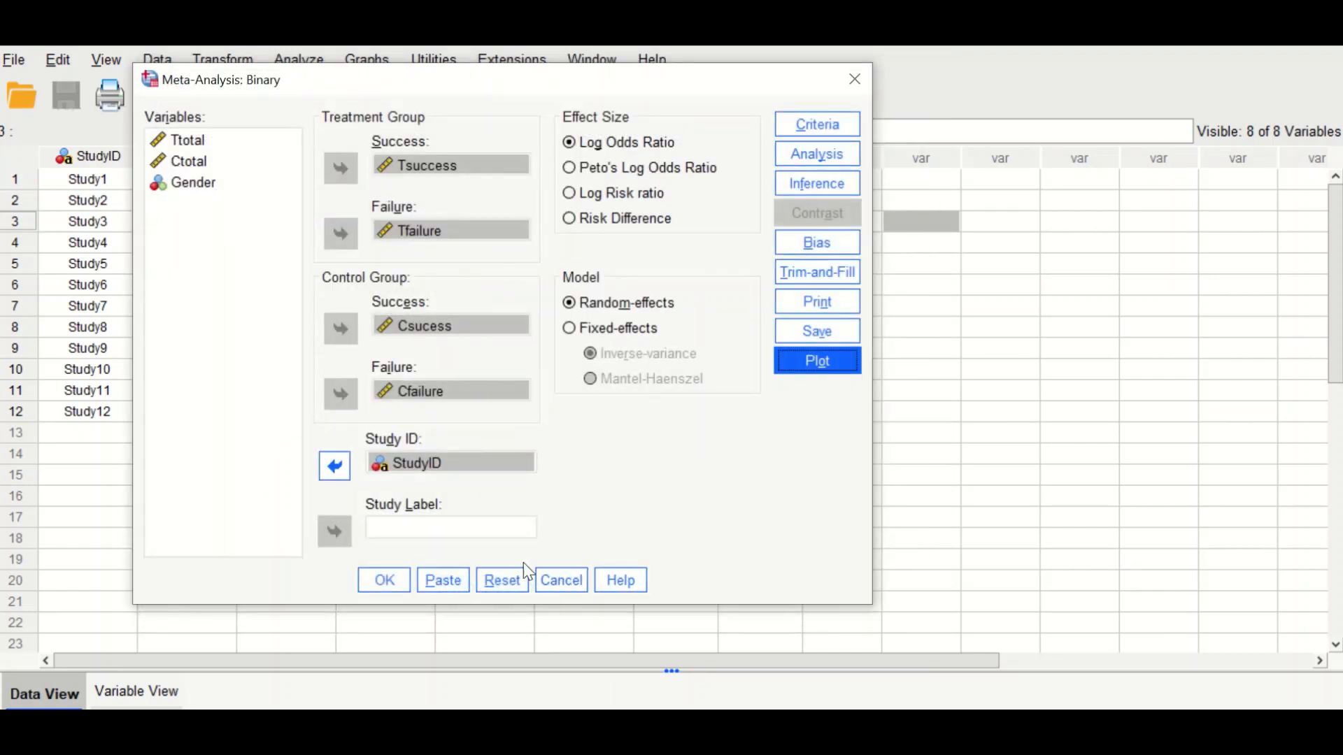
{"action": "left_click", "coordinate": [382, 584]}
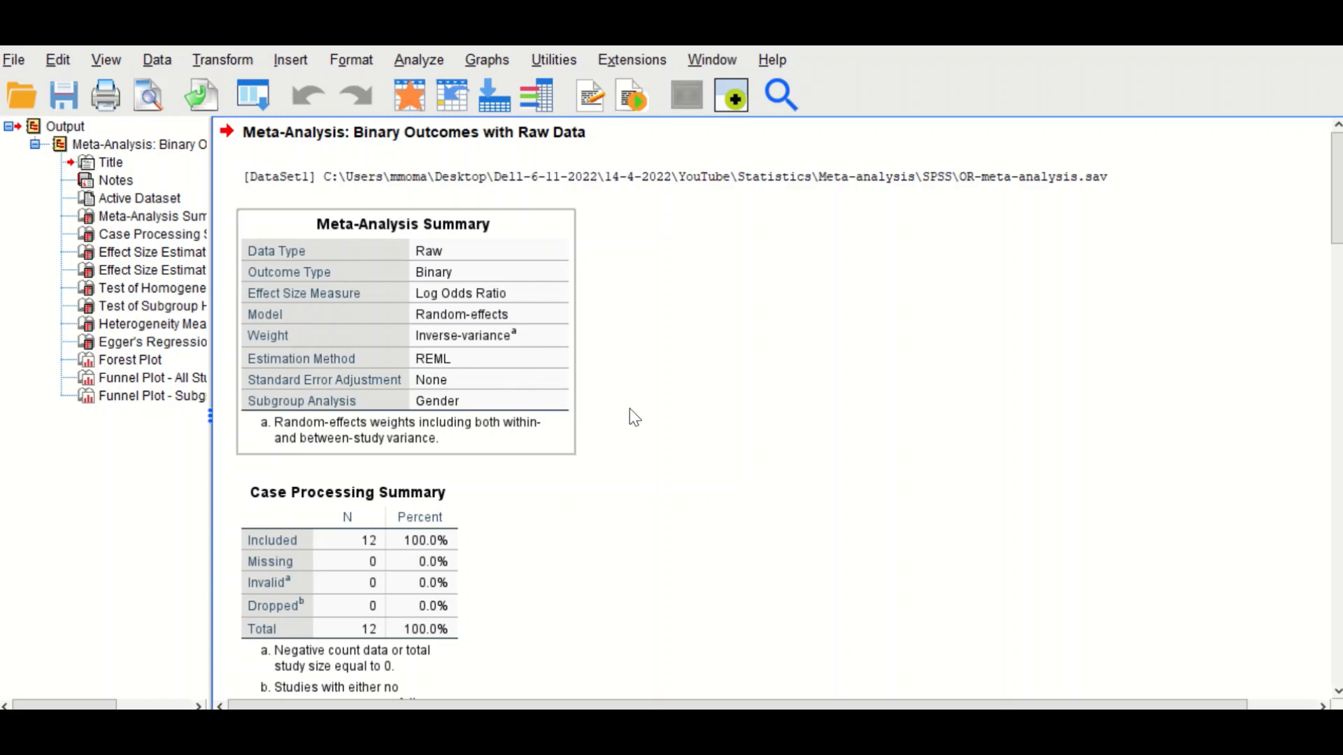
Review the output's subgroup and individual study effect size estimates, the homogeneity tests and the heterogeneity measures.
{"action": "scroll", "coordinate": [630, 412], "scroll_direction": "down", "scroll_amount": 3}
{"action": "scroll", "coordinate": [1152, 318], "scroll_direction": "down", "scroll_amount": 2}
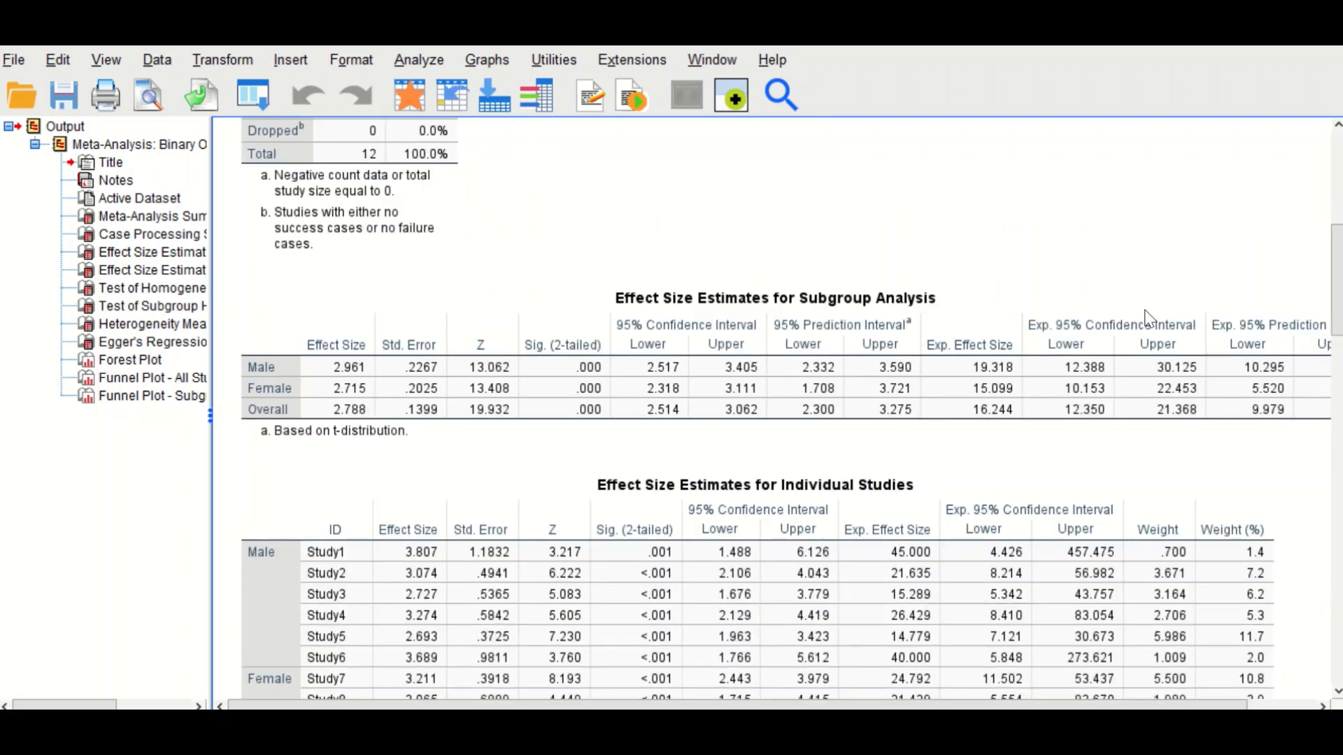
{"action": "scroll", "coordinate": [1147, 319], "scroll_direction": "down", "scroll_amount": 3}
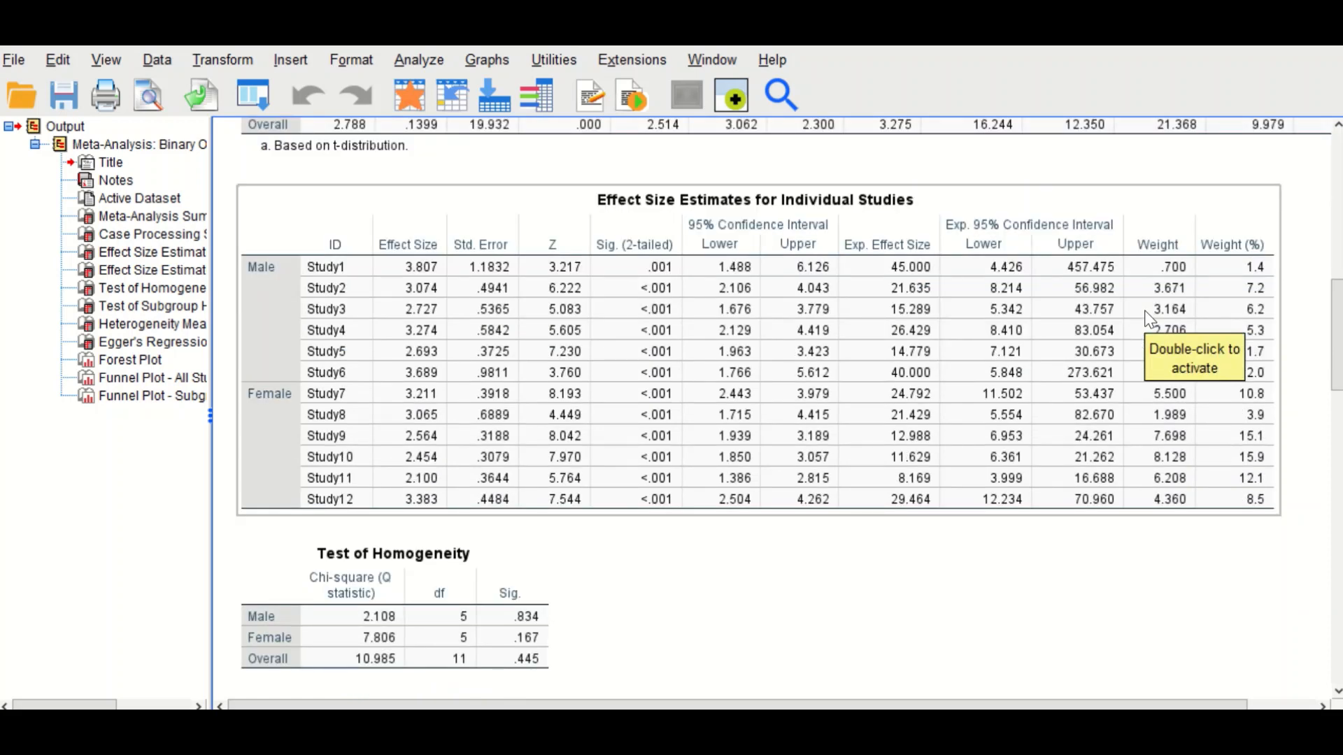
{"action": "scroll", "coordinate": [1145, 313], "scroll_direction": "down", "scroll_amount": 1}
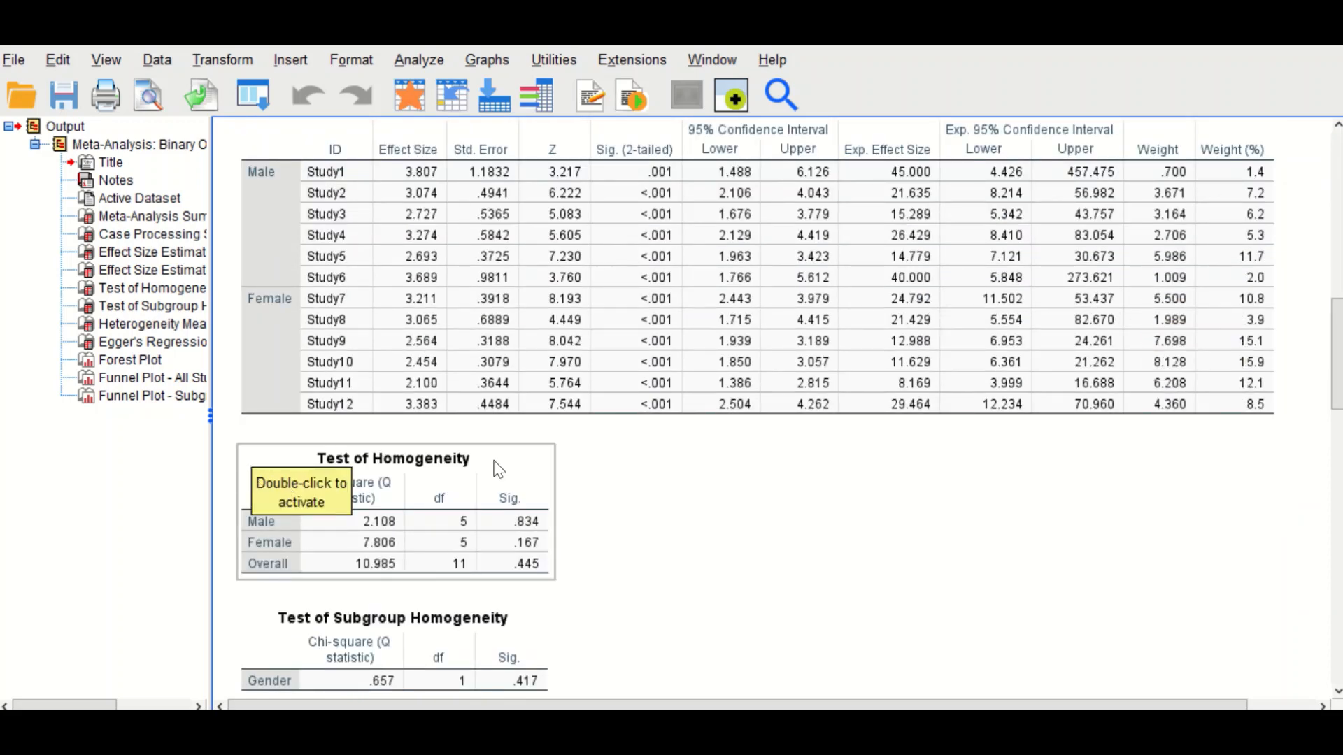
{"action": "scroll", "coordinate": [664, 464], "scroll_direction": "down", "scroll_amount": 1}
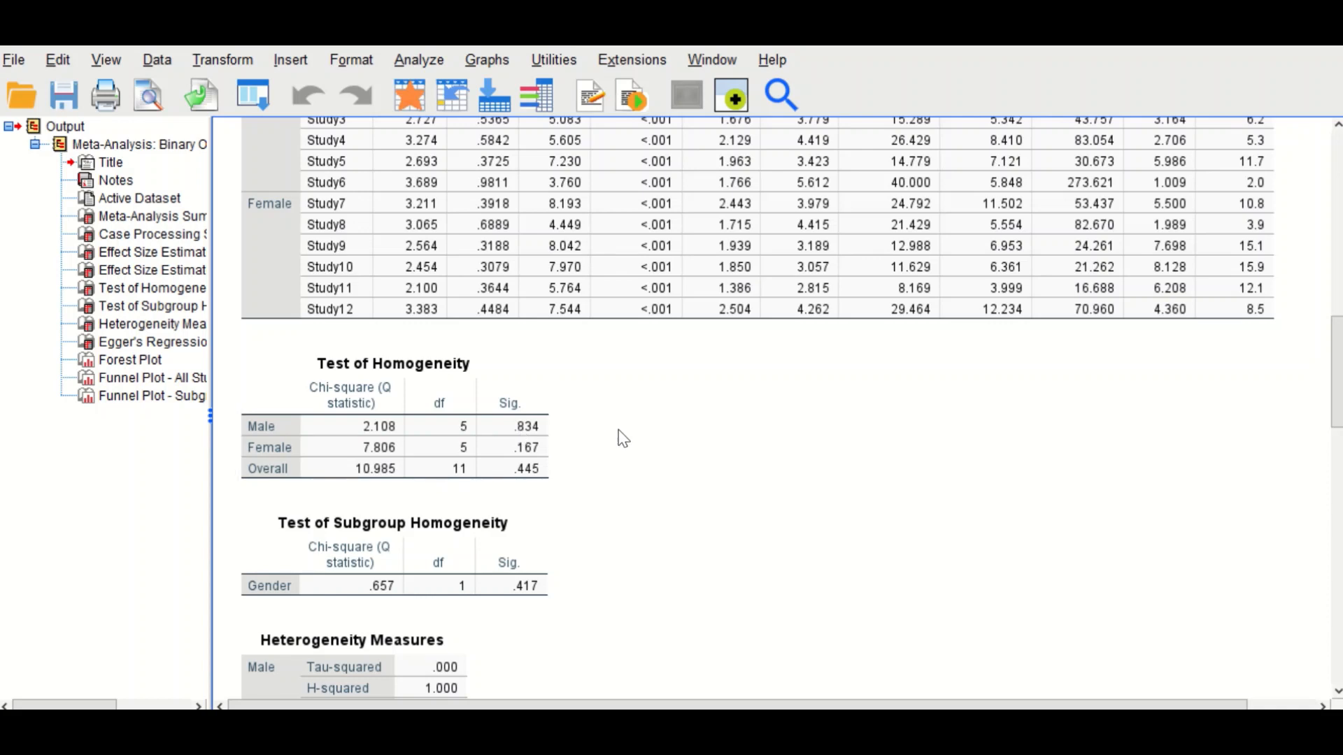
{"action": "scroll", "coordinate": [626, 439], "scroll_direction": "down", "scroll_amount": 3}
{"action": "scroll", "coordinate": [628, 439], "scroll_direction": "down", "scroll_amount": 3}
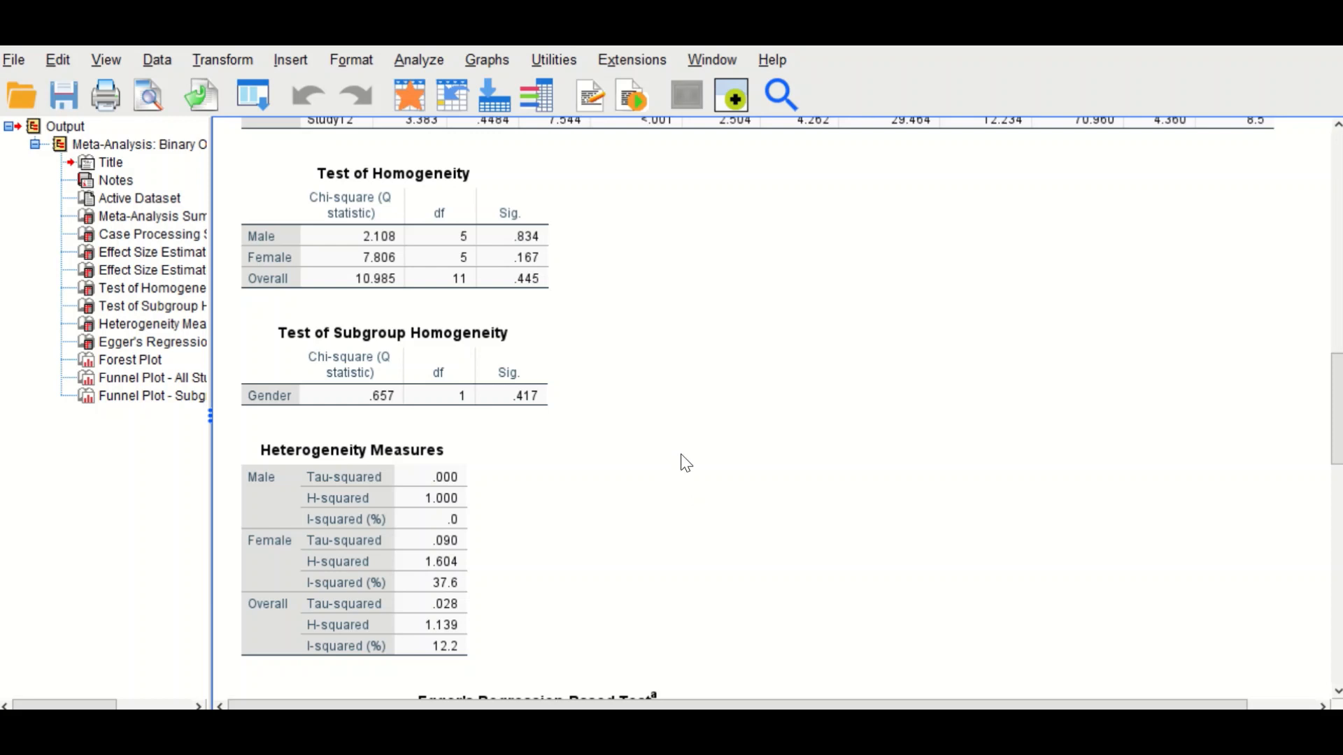
Examine the Egger's regression-based test table for publication bias in the male, female and overall groups.
{"action": "scroll", "coordinate": [683, 460], "scroll_direction": "down", "scroll_amount": 2}
{"action": "scroll", "coordinate": [770, 452], "scroll_direction": "down", "scroll_amount": 6}
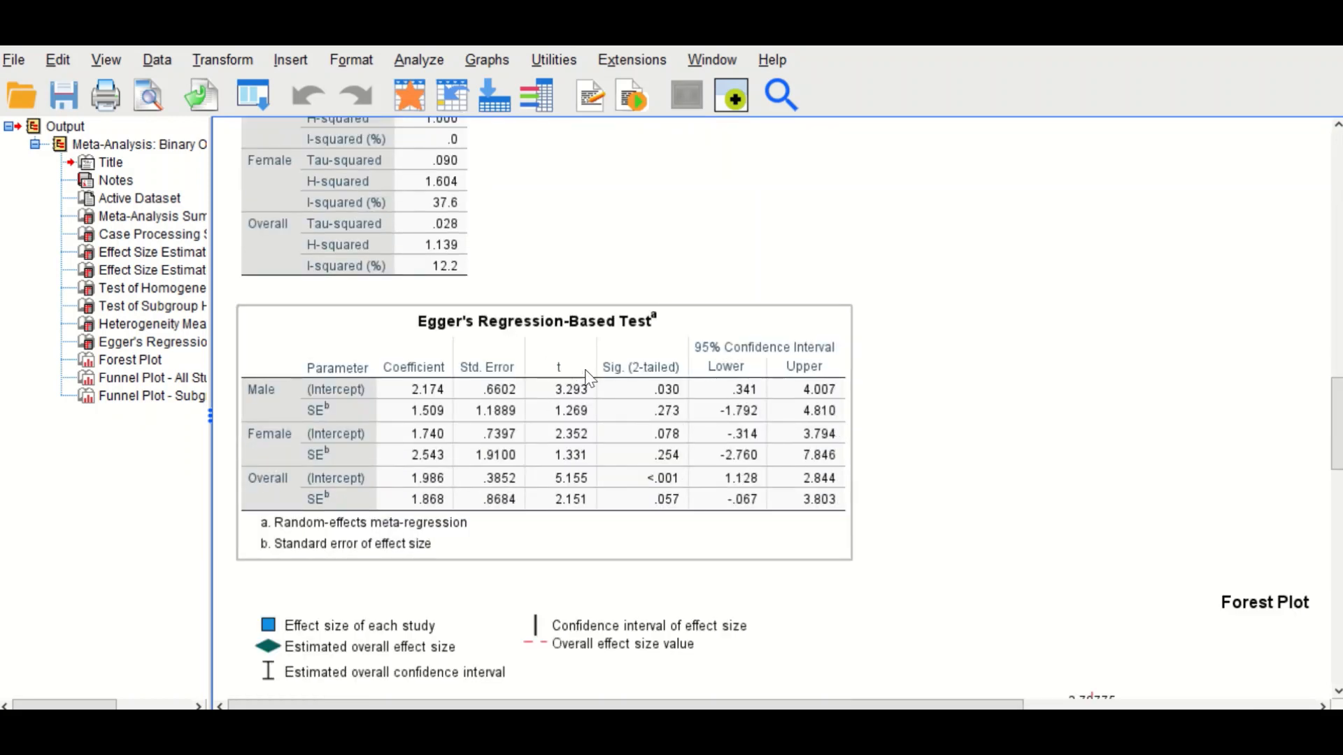
{"action": "left_click", "coordinate": [880, 414]}
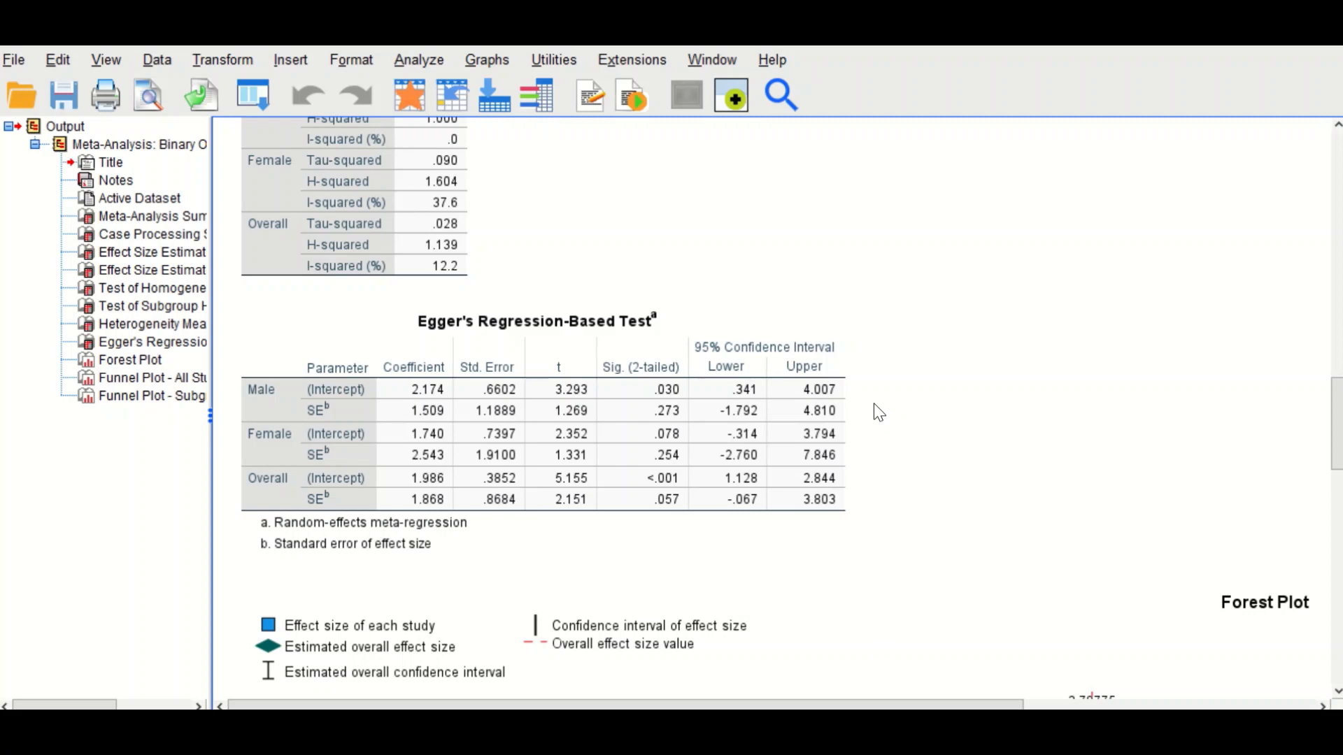
{"action": "left_click", "coordinate": [725, 381]}
{"action": "left_click", "coordinate": [984, 365]}
{"action": "left_click", "coordinate": [400, 453]}
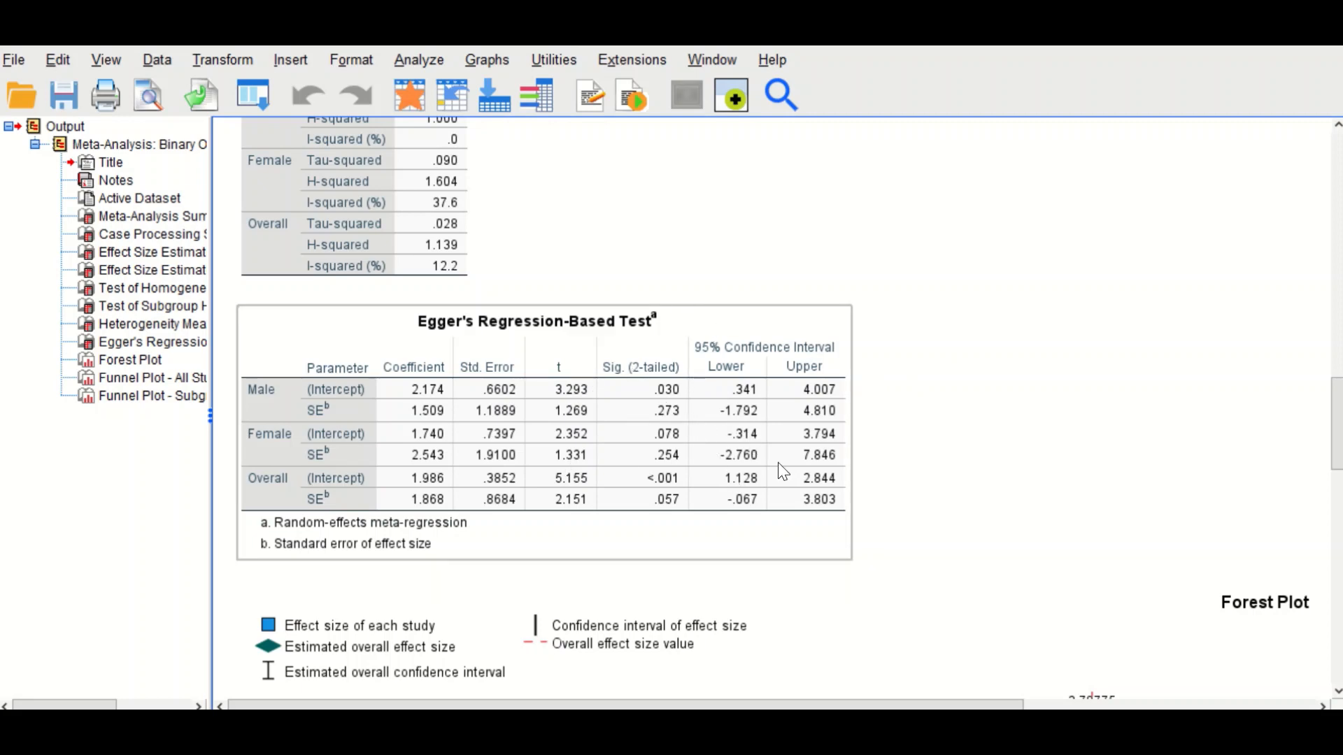
Examine the forest plot's study rows, gender subgroup and overall estimates, and the model annotations below them.
{"action": "scroll", "coordinate": [894, 417], "scroll_direction": "down", "scroll_amount": 8}
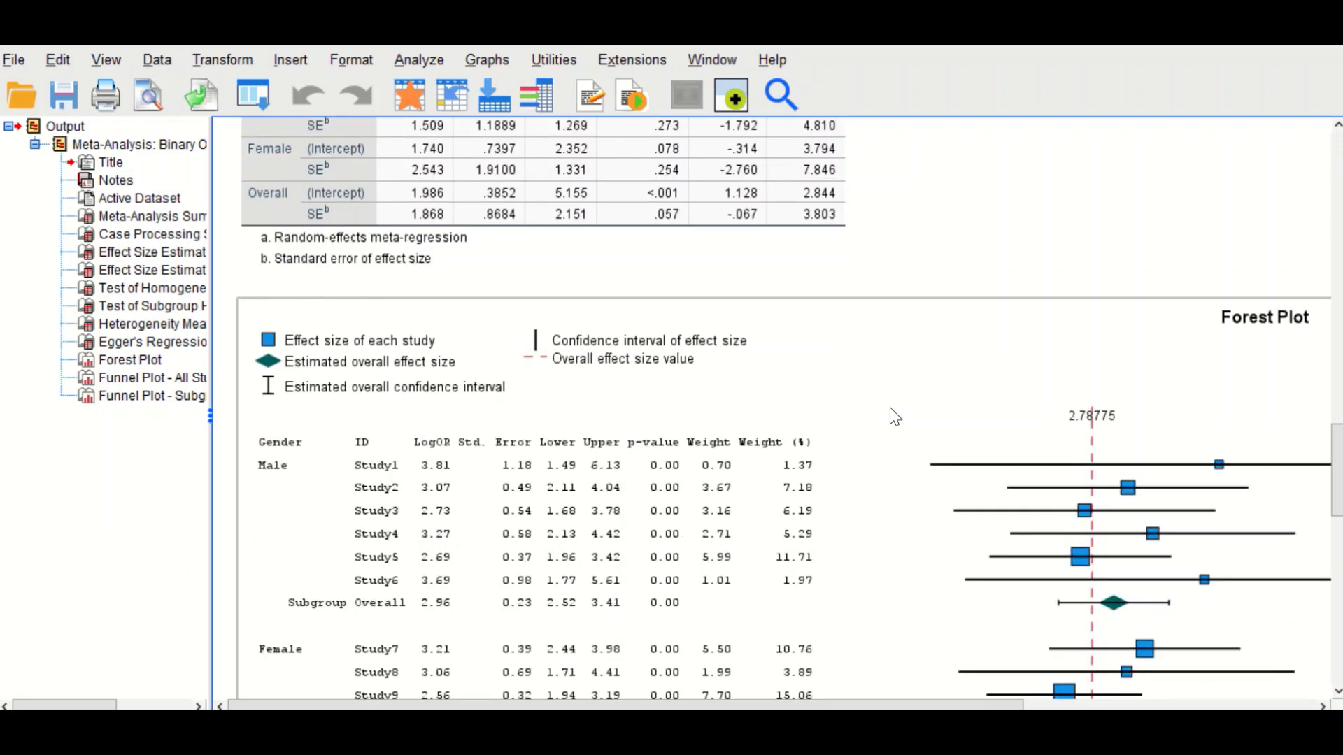
{"action": "scroll", "coordinate": [895, 416], "scroll_direction": "down", "scroll_amount": 3}
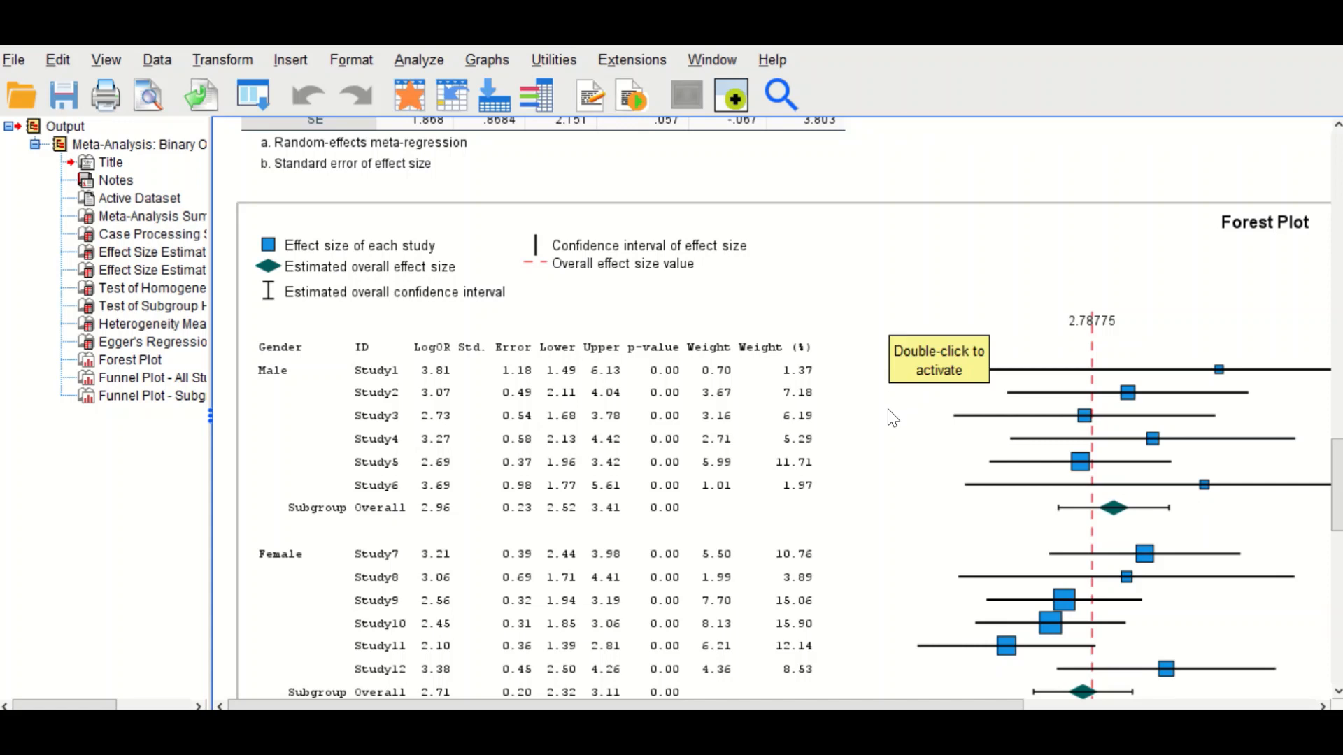
{"action": "scroll", "coordinate": [893, 418], "scroll_direction": "down", "scroll_amount": 3}
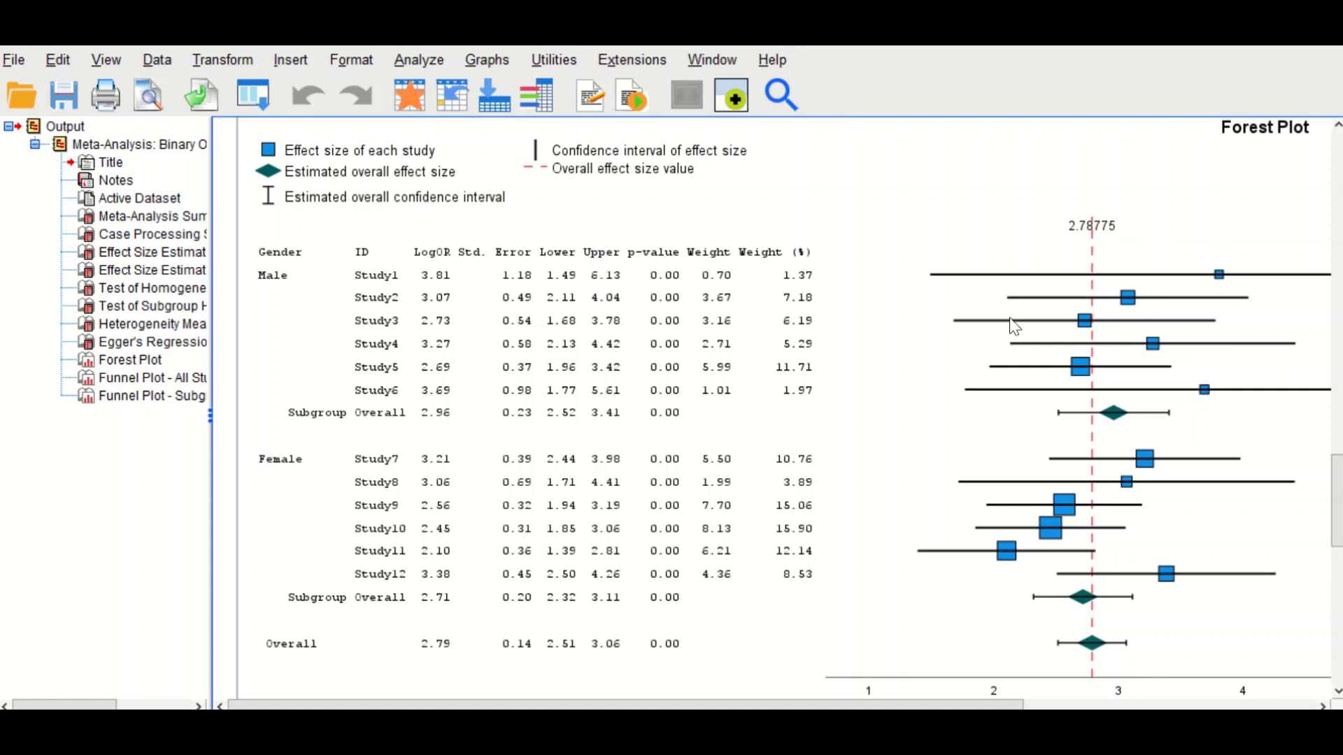
{"action": "scroll", "coordinate": [1140, 413], "scroll_direction": "down", "scroll_amount": 3}
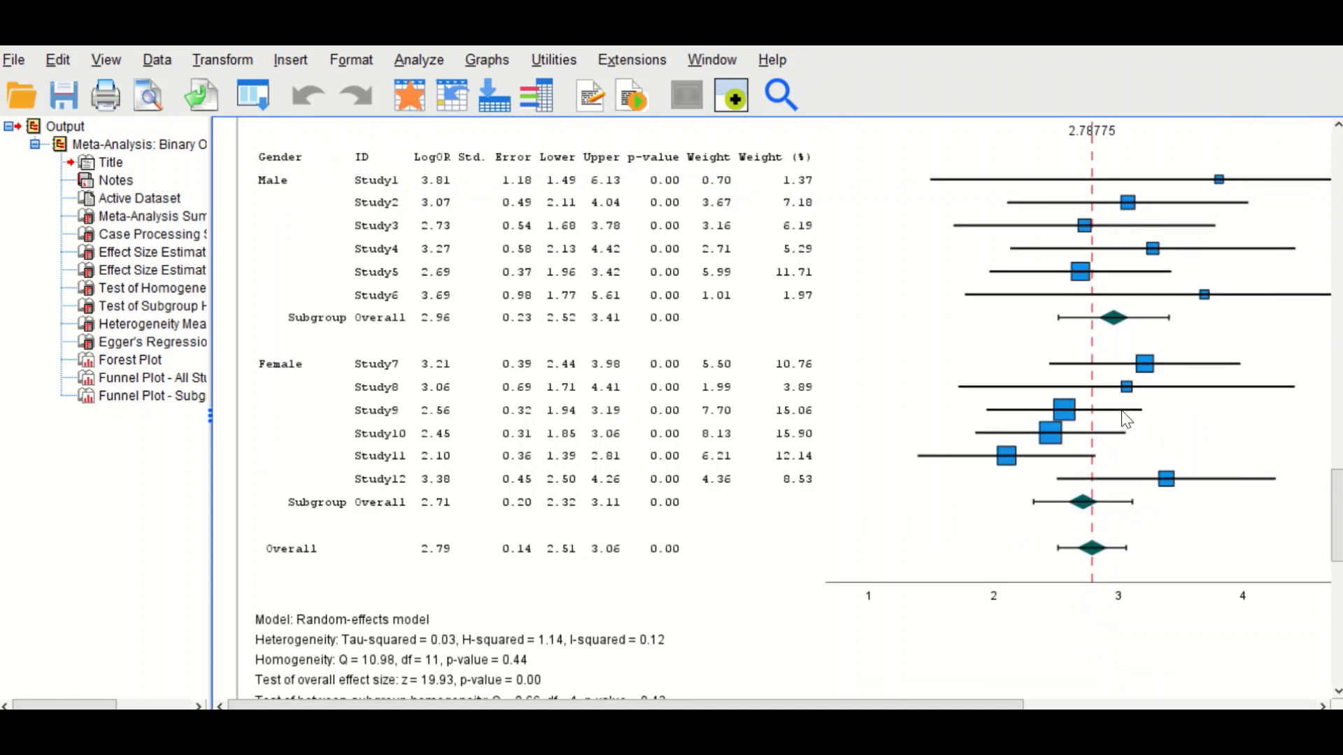
{"action": "scroll", "coordinate": [783, 423], "scroll_direction": "down", "scroll_amount": 9}
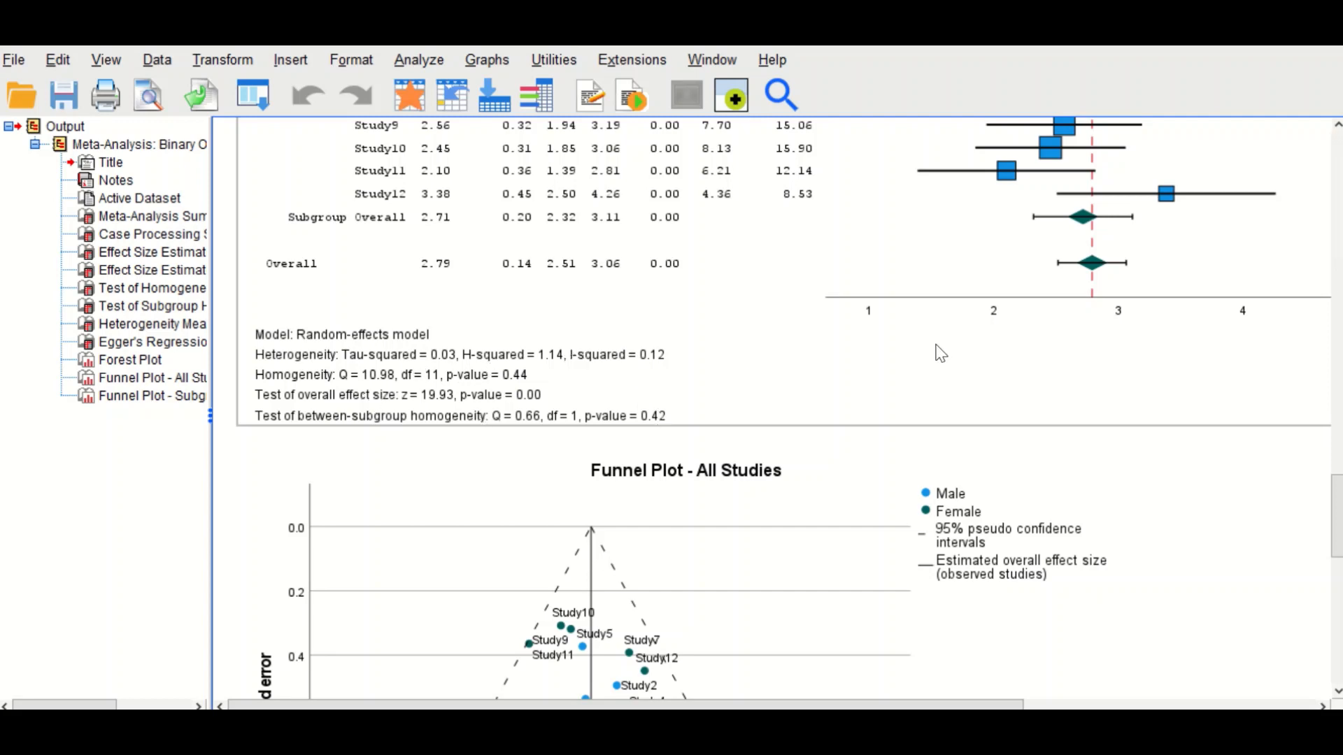
{"action": "scroll", "coordinate": [940, 354], "scroll_direction": "up", "scroll_amount": 5}
{"action": "scroll", "coordinate": [940, 415], "scroll_direction": "up", "scroll_amount": 1}
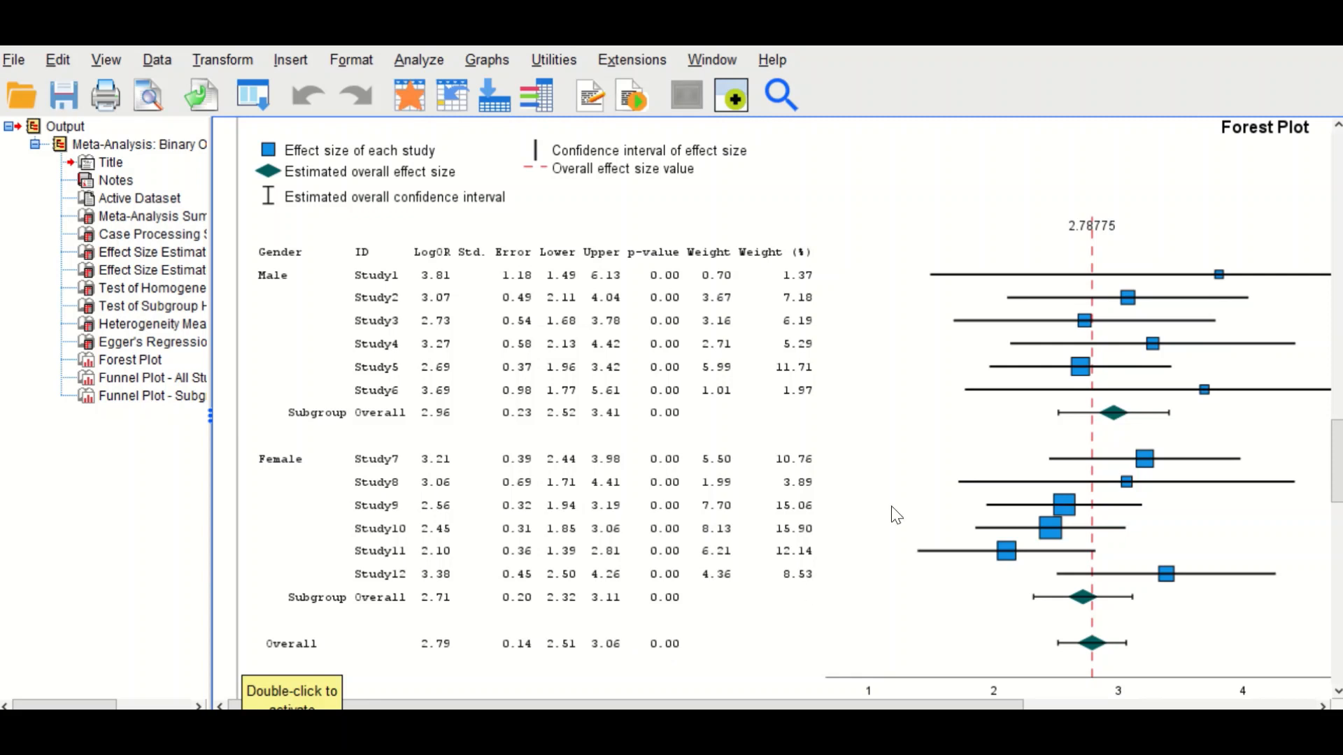
Inspect the full width of the forest plot's confidence intervals and diamonds relative to the overall effect size line.
{"action": "scroll", "coordinate": [907, 368], "scroll_direction": "right", "scroll_amount": 3}
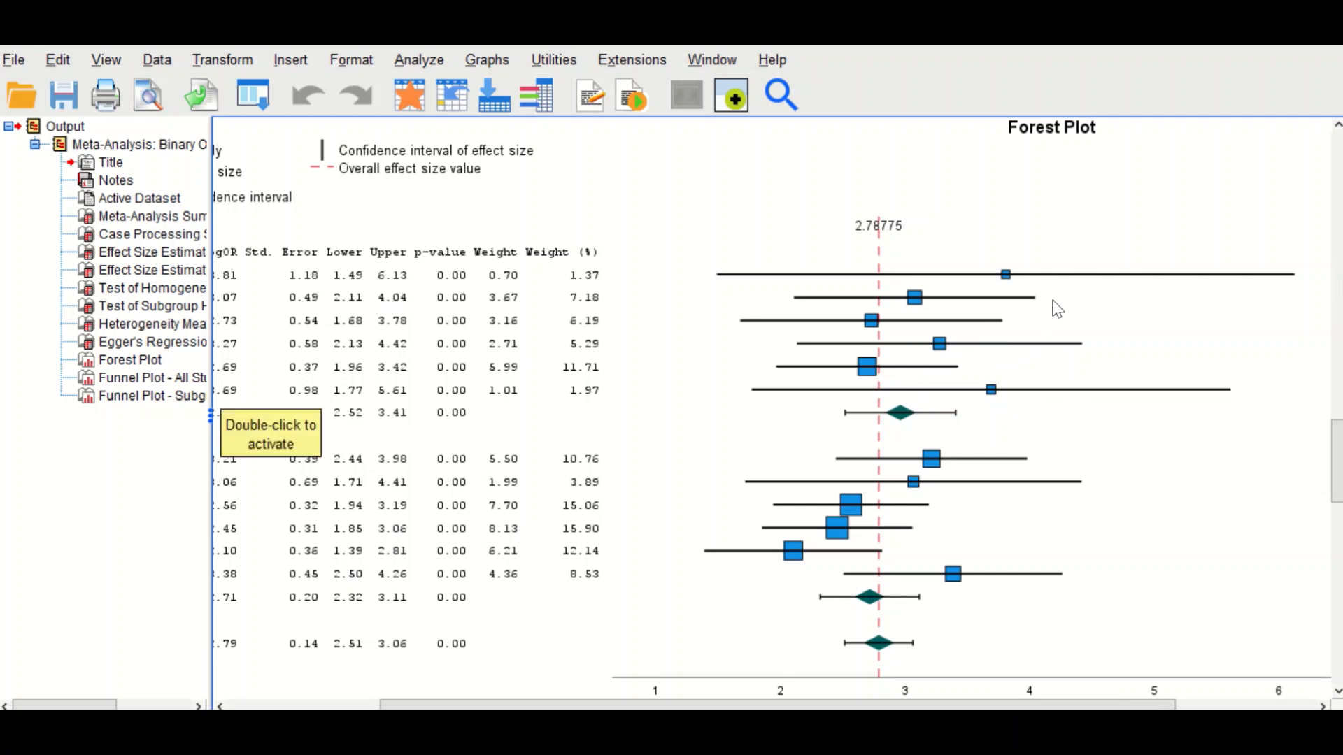
{"action": "scroll", "coordinate": [873, 342], "scroll_direction": "down", "scroll_amount": 3}
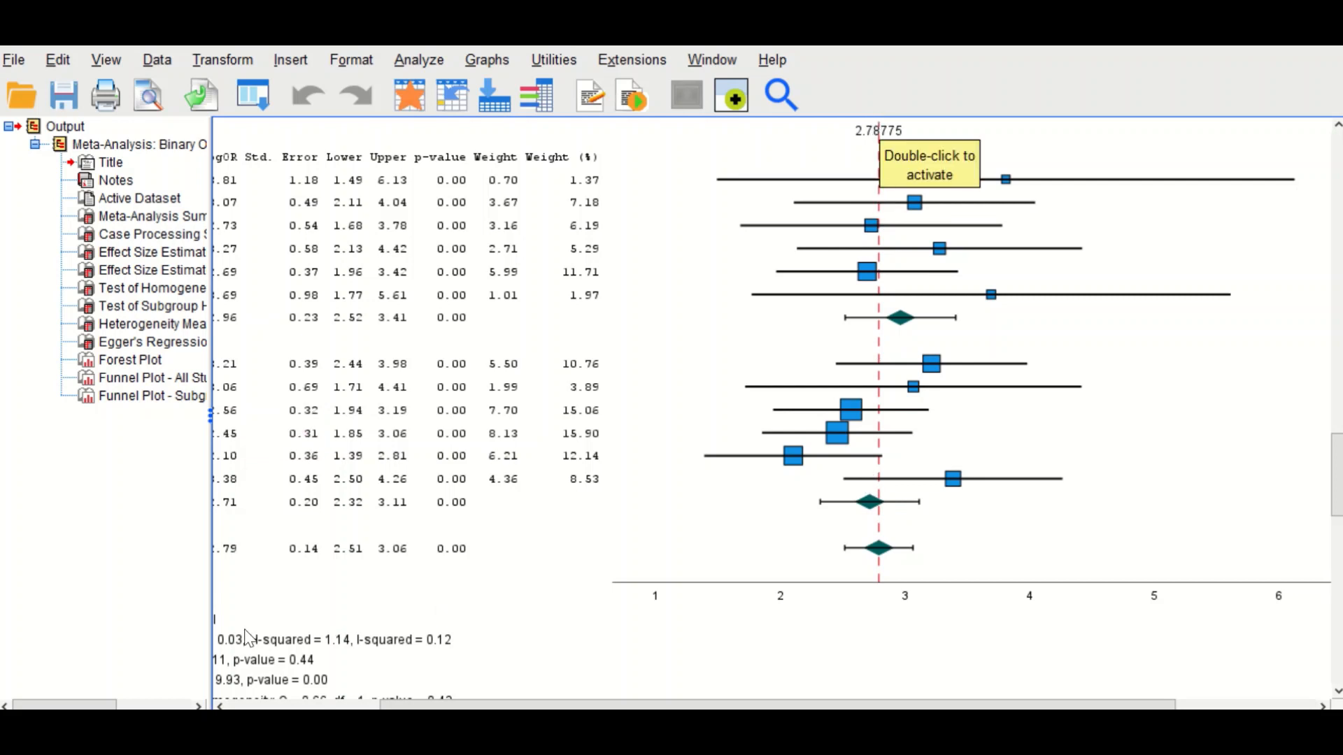
{"action": "left_click_drag", "start_coordinate": [581, 704], "coordinate": [484, 703]}
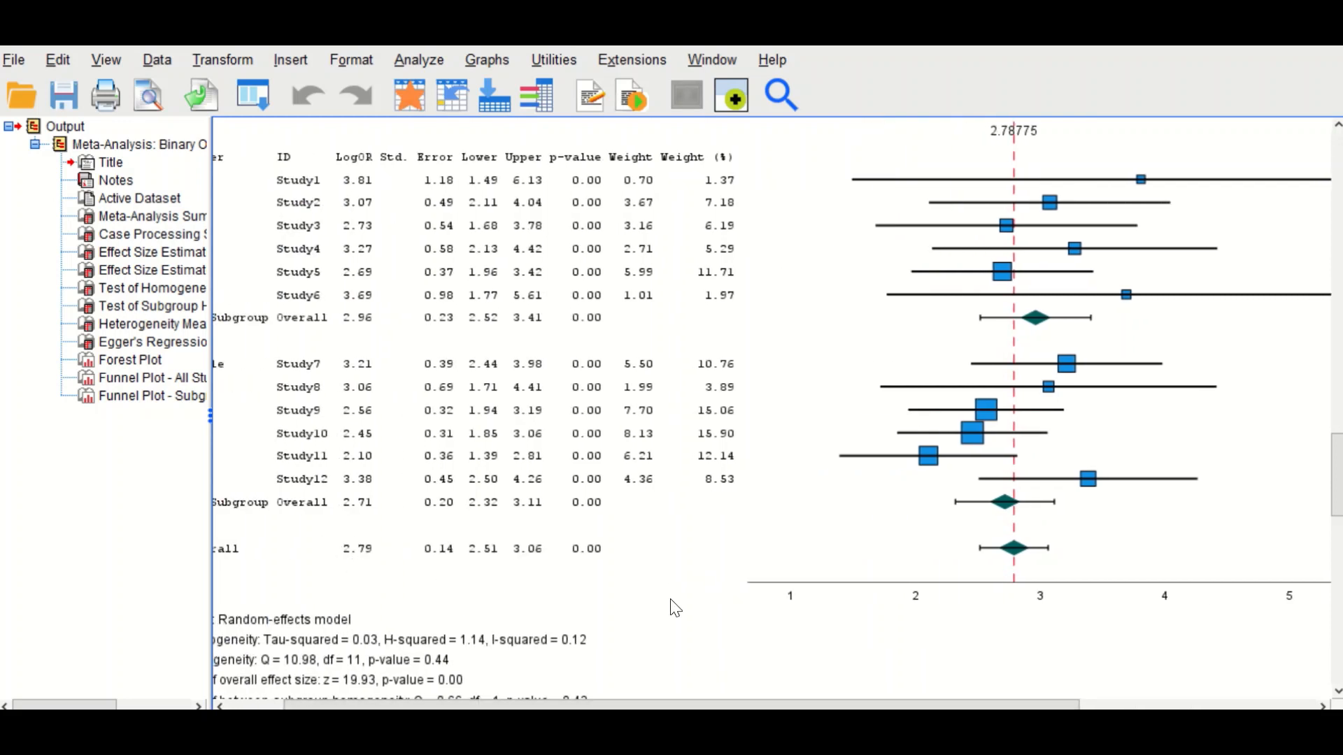
{"action": "left_click_drag", "start_coordinate": [892, 706], "coordinate": [1016, 704]}
{"action": "scroll", "coordinate": [727, 567], "scroll_direction": "down", "scroll_amount": 2}
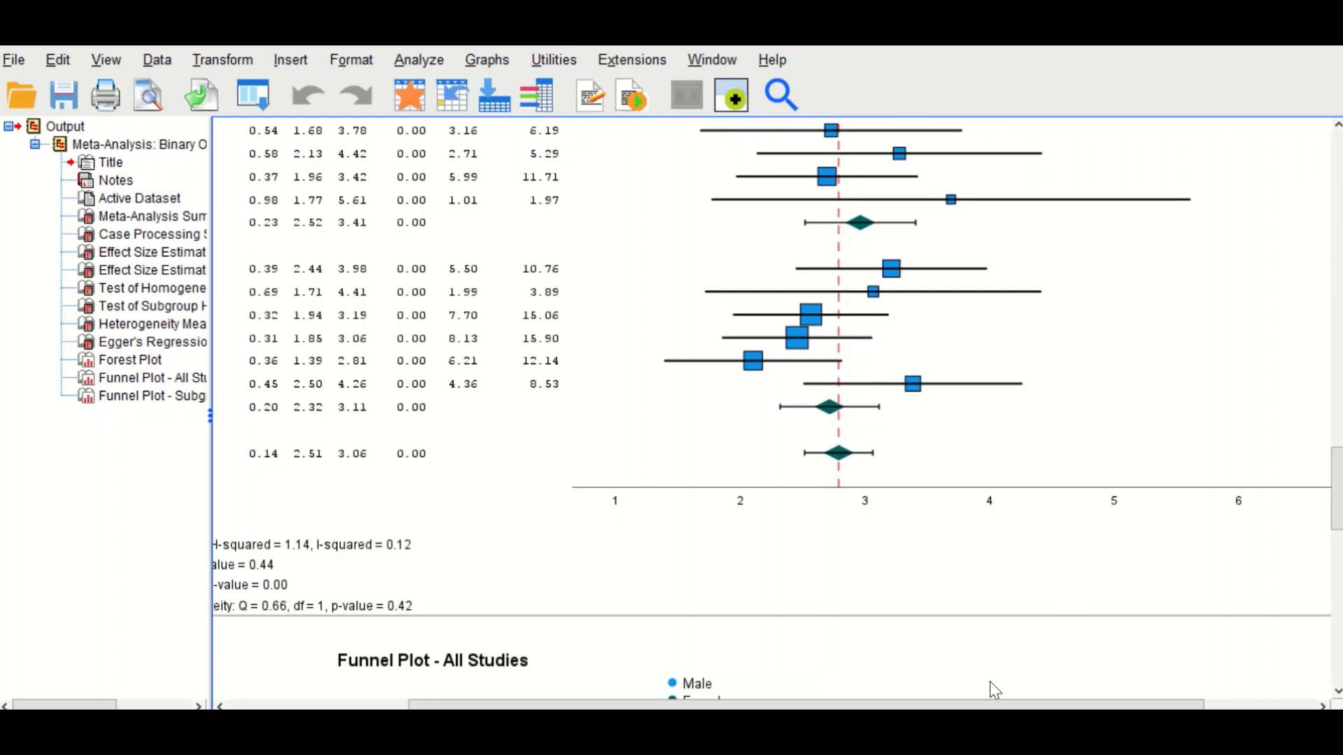
{"action": "left_click_drag", "start_coordinate": [951, 705], "coordinate": [1000, 703]}
{"action": "scroll", "coordinate": [630, 518], "scroll_direction": "up", "scroll_amount": 2}
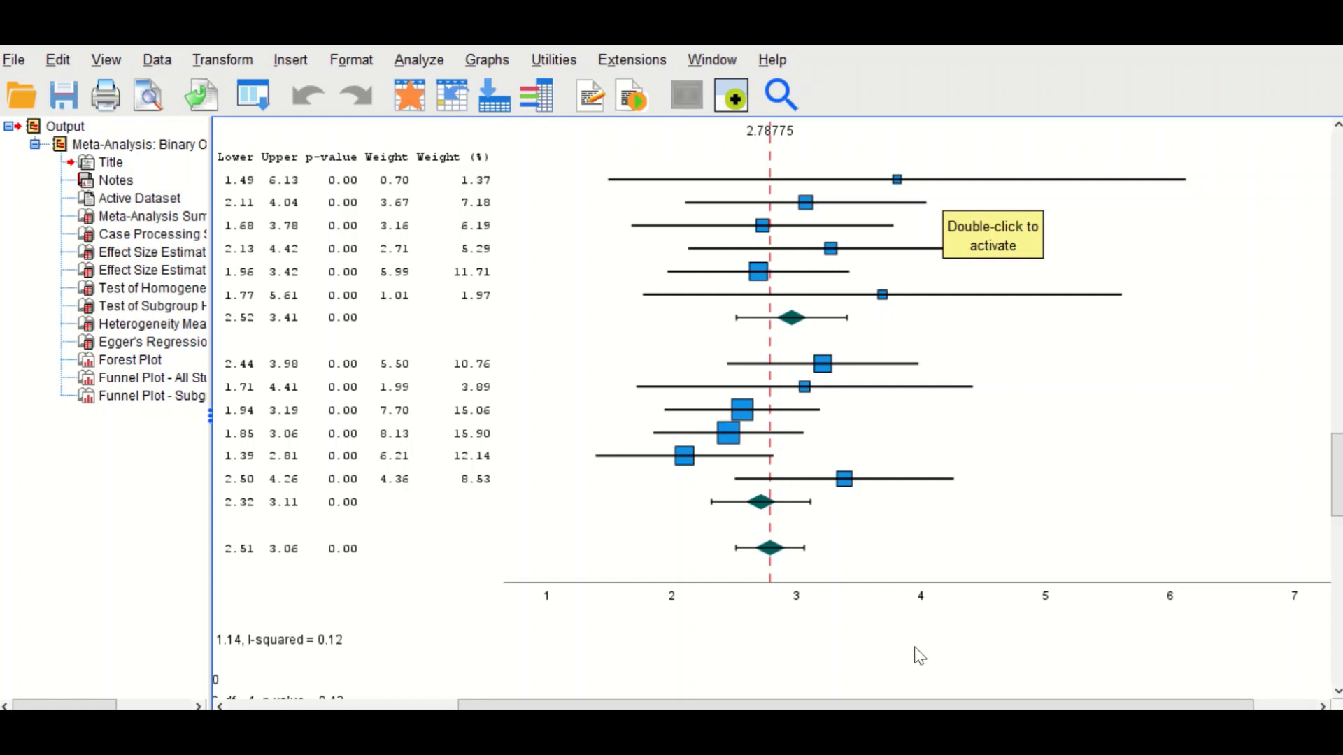
Compare the forest plot's study estimates and weights with the matching confidence intervals, subgroup diamonds and overall effect size line.
{"action": "mouse_move", "coordinate": [1021, 702]}
{"action": "left_mouse_down"}
{"action": "mouse_move", "coordinate": [956, 704]}
{"action": "mouse_move", "coordinate": [1029, 705]}
{"action": "left_mouse_up"}
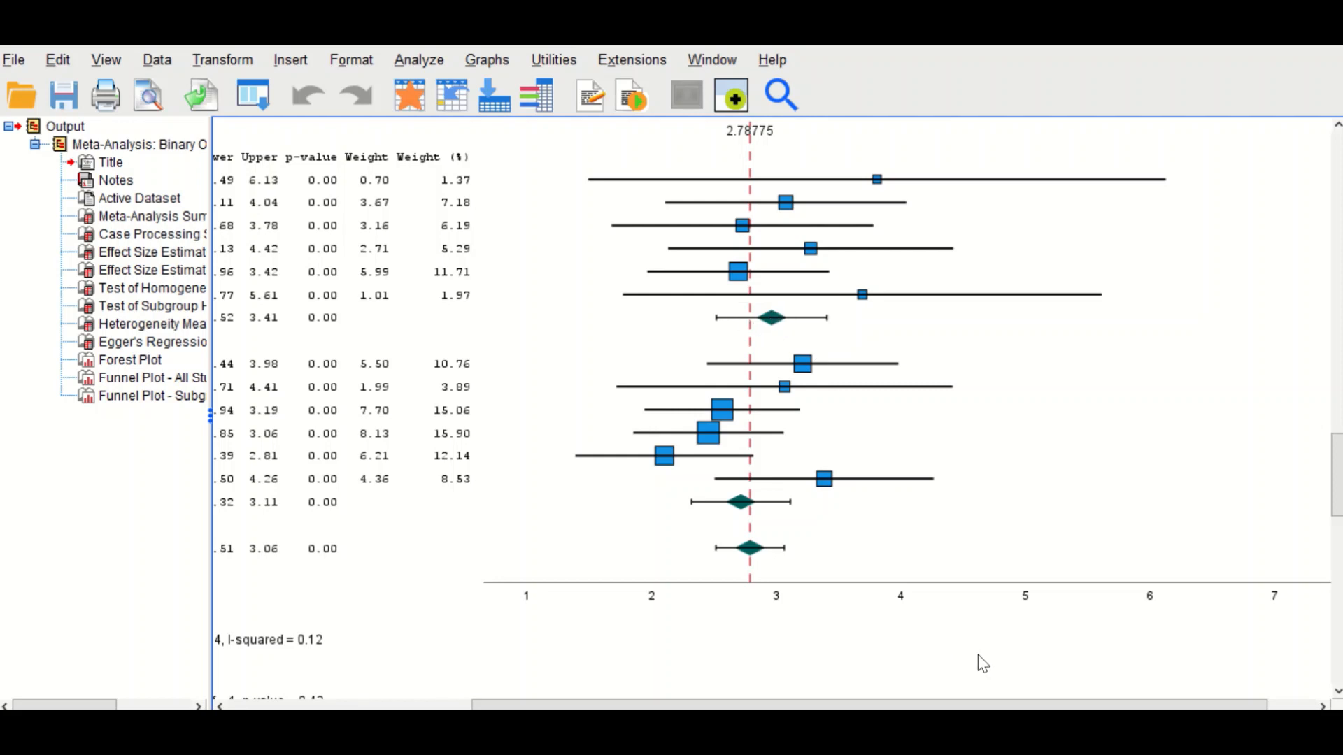
{"action": "left_click_drag", "start_coordinate": [964, 703], "coordinate": [824, 635]}
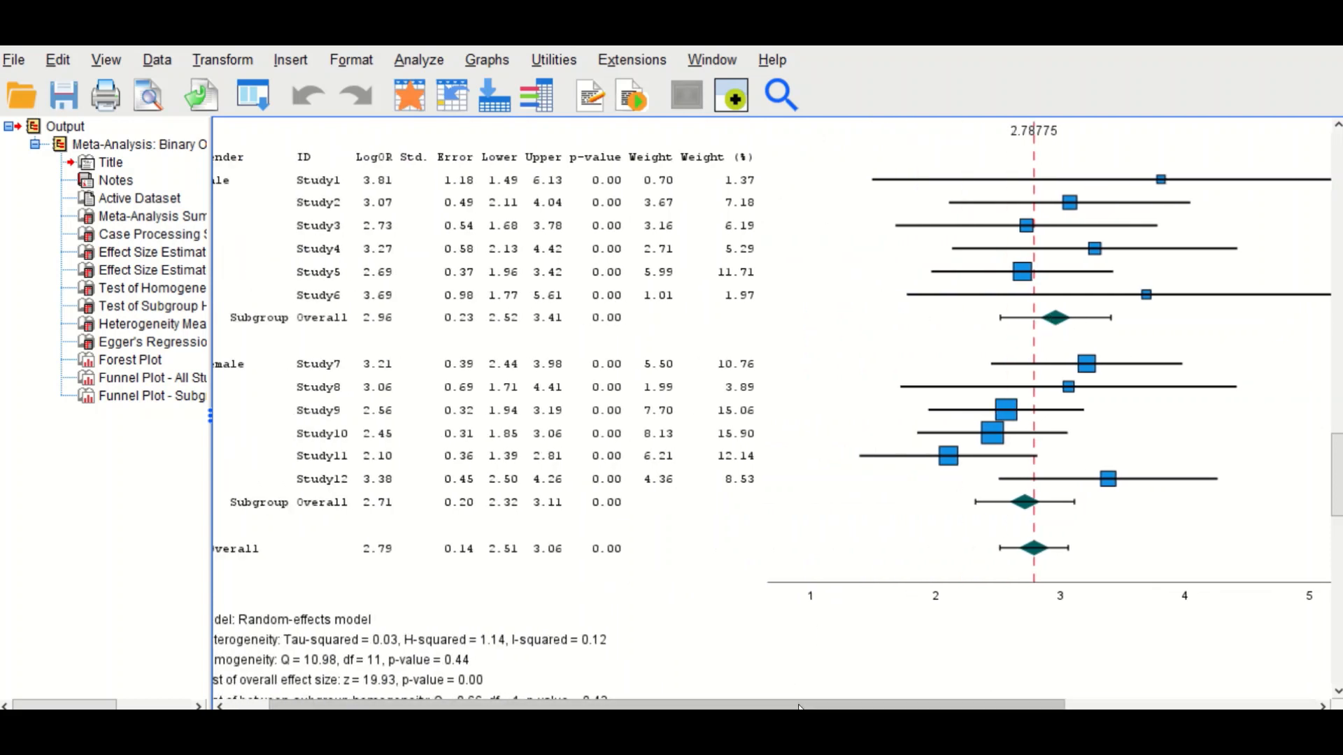
{"action": "left_click_drag", "start_coordinate": [760, 702], "coordinate": [718, 701]}
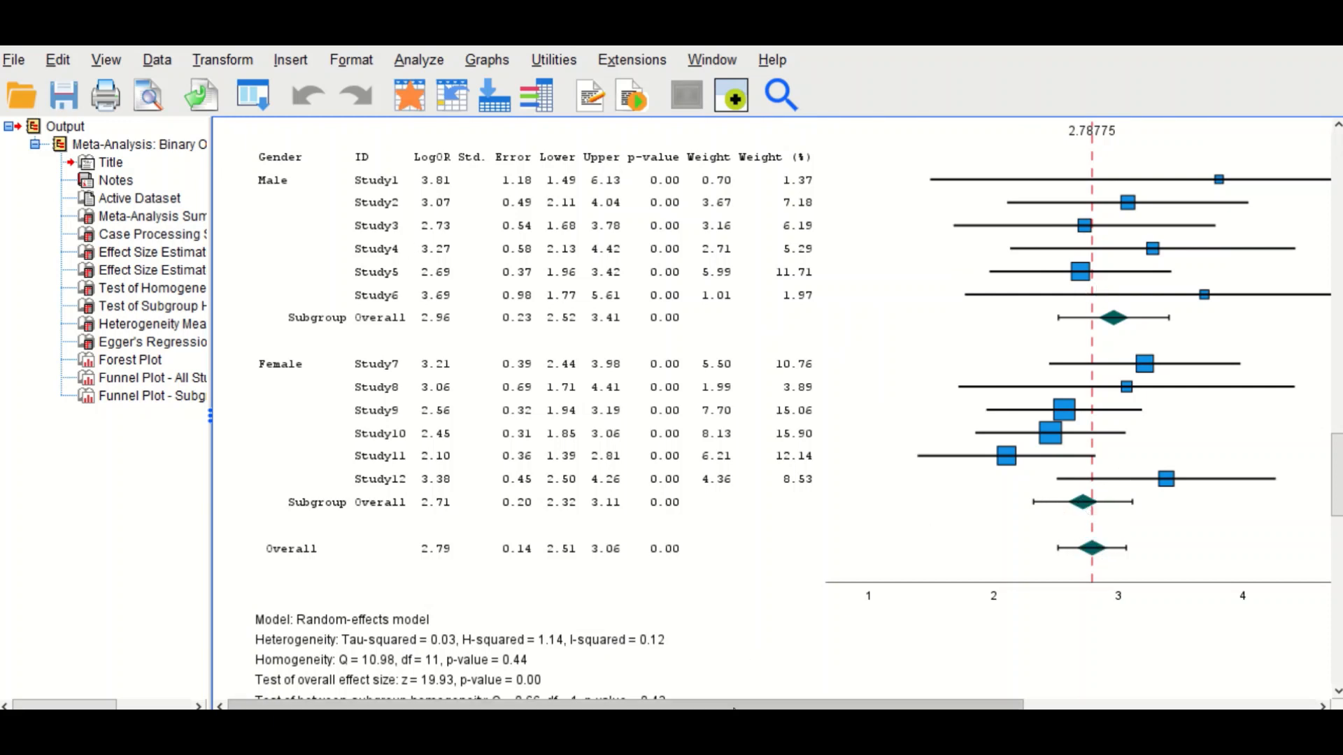
{"action": "left_click_drag", "start_coordinate": [727, 705], "coordinate": [951, 705]}
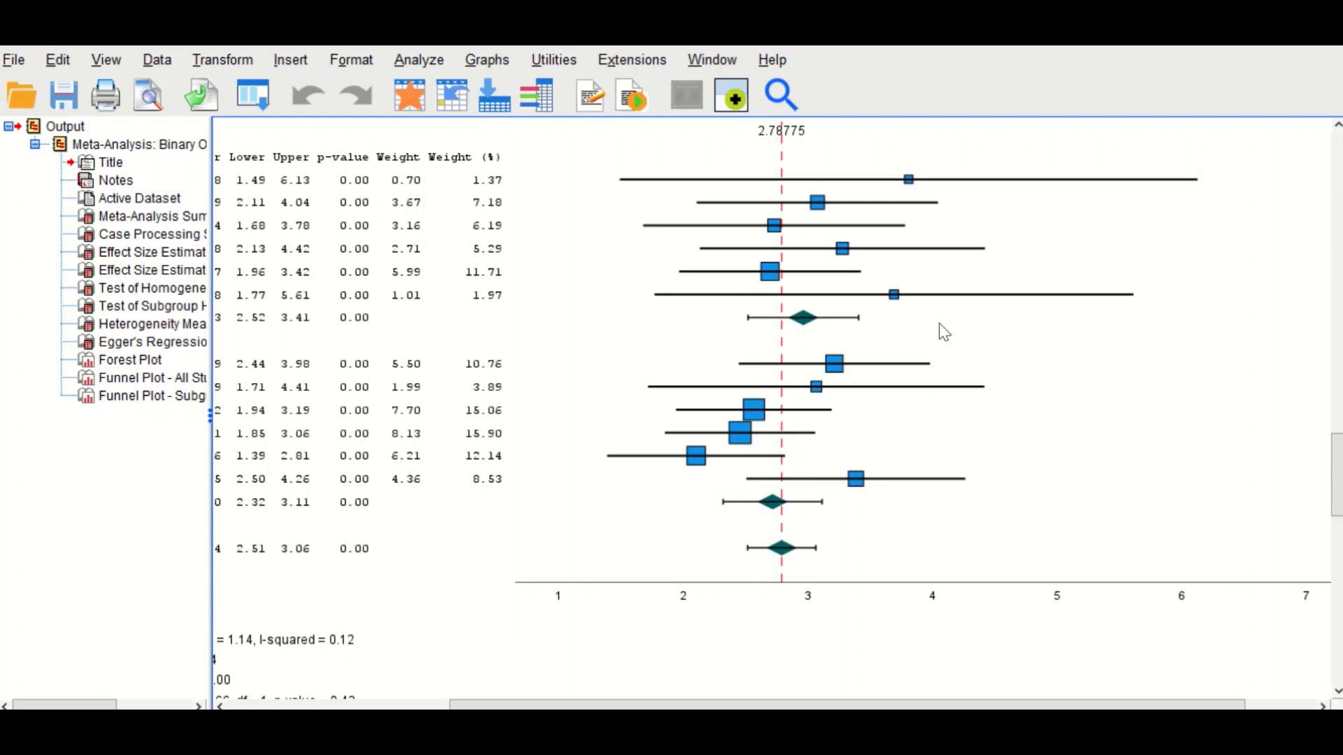
{"action": "left_click_drag", "start_coordinate": [919, 697], "coordinate": [741, 705]}
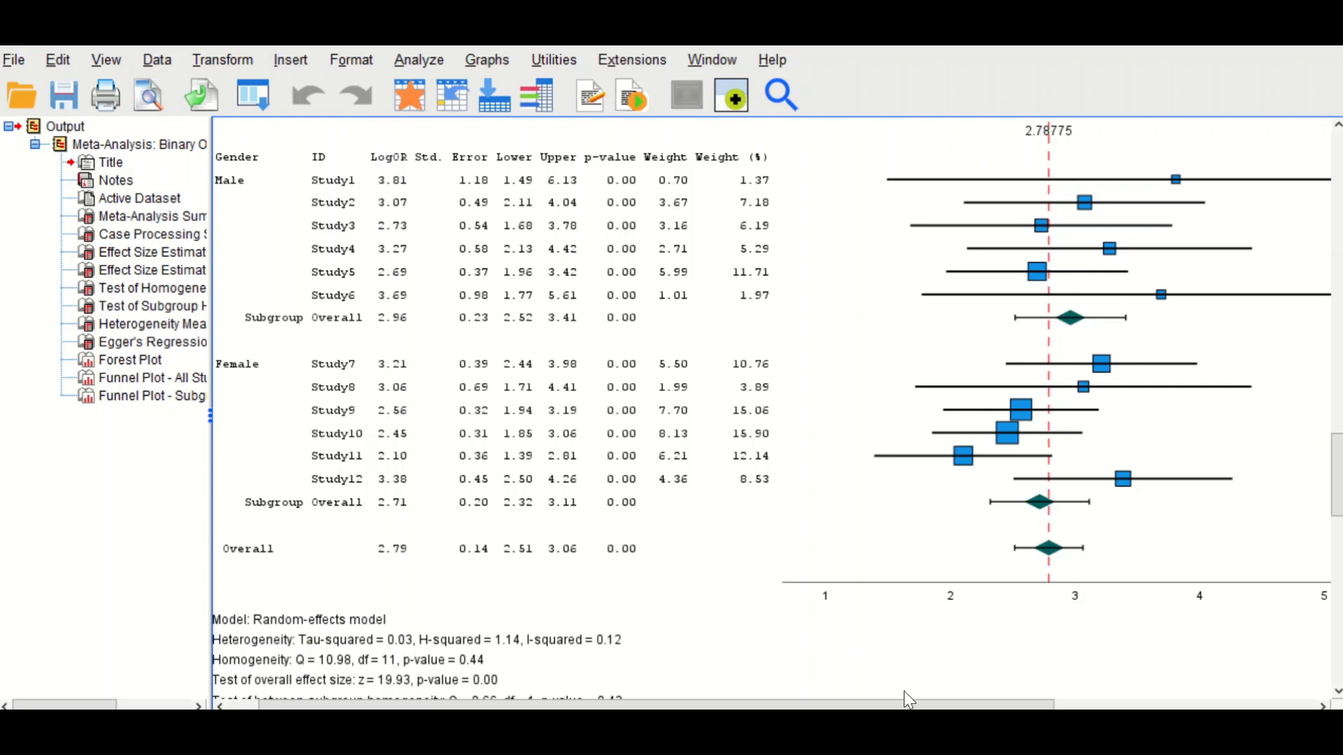
{"action": "left_click_drag", "start_coordinate": [909, 702], "coordinate": [1024, 703]}
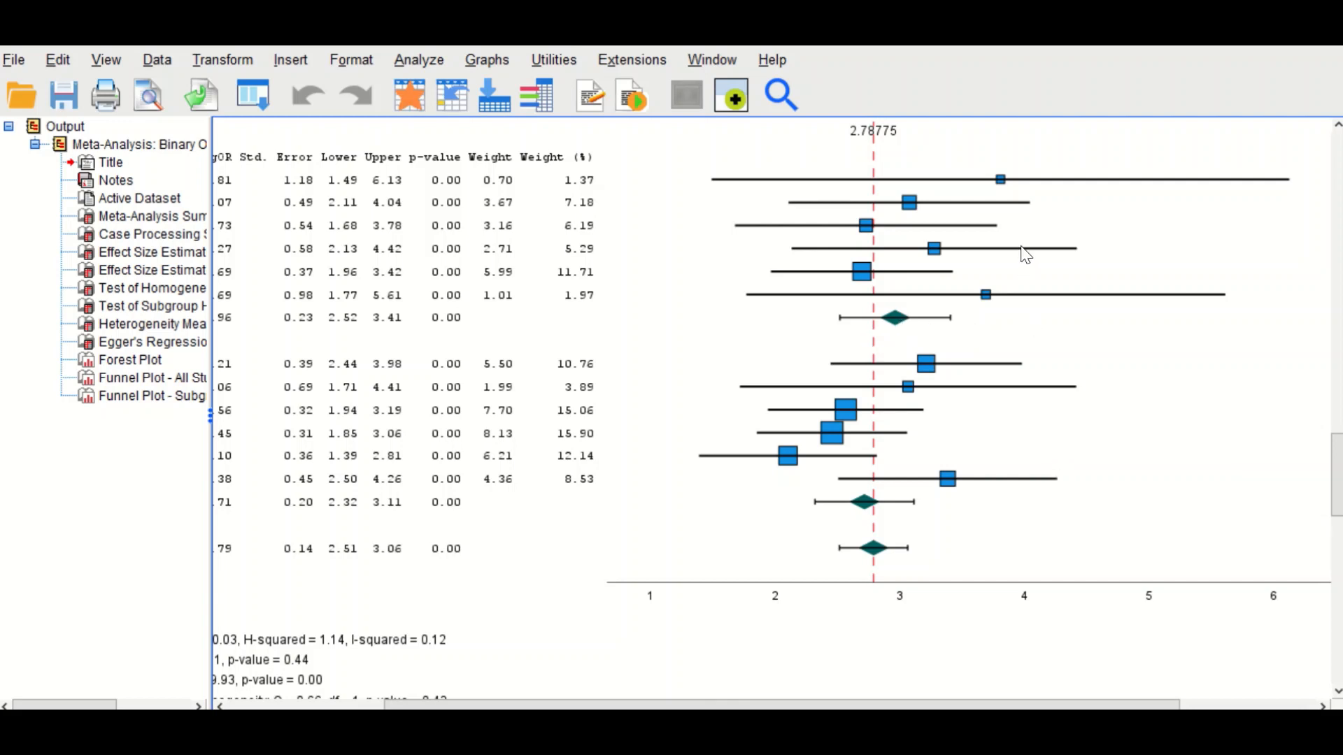
Open the forest plot for editing and select the confidence interval lines of all studies.
{"action": "double_click", "coordinate": [1070, 183]}
{"action": "double_click", "coordinate": [1014, 110]}
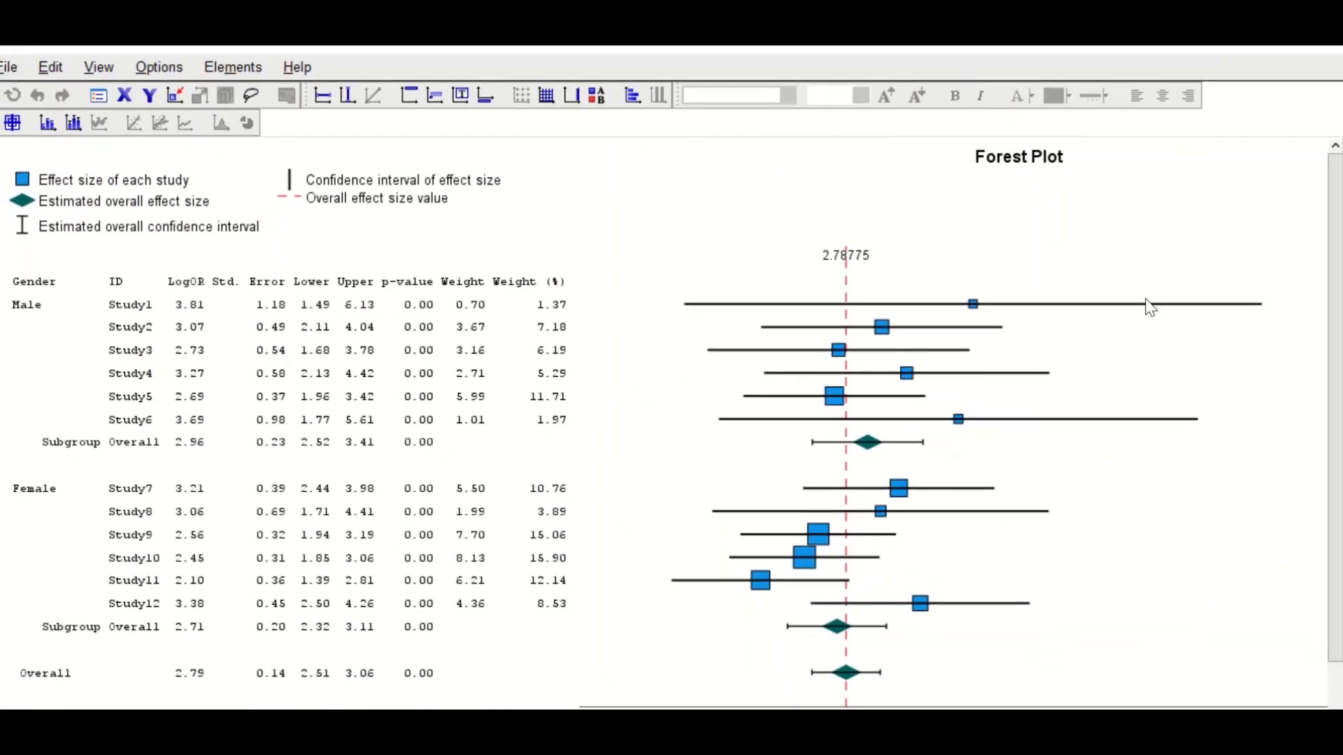
{"action": "double_click", "coordinate": [1147, 308]}
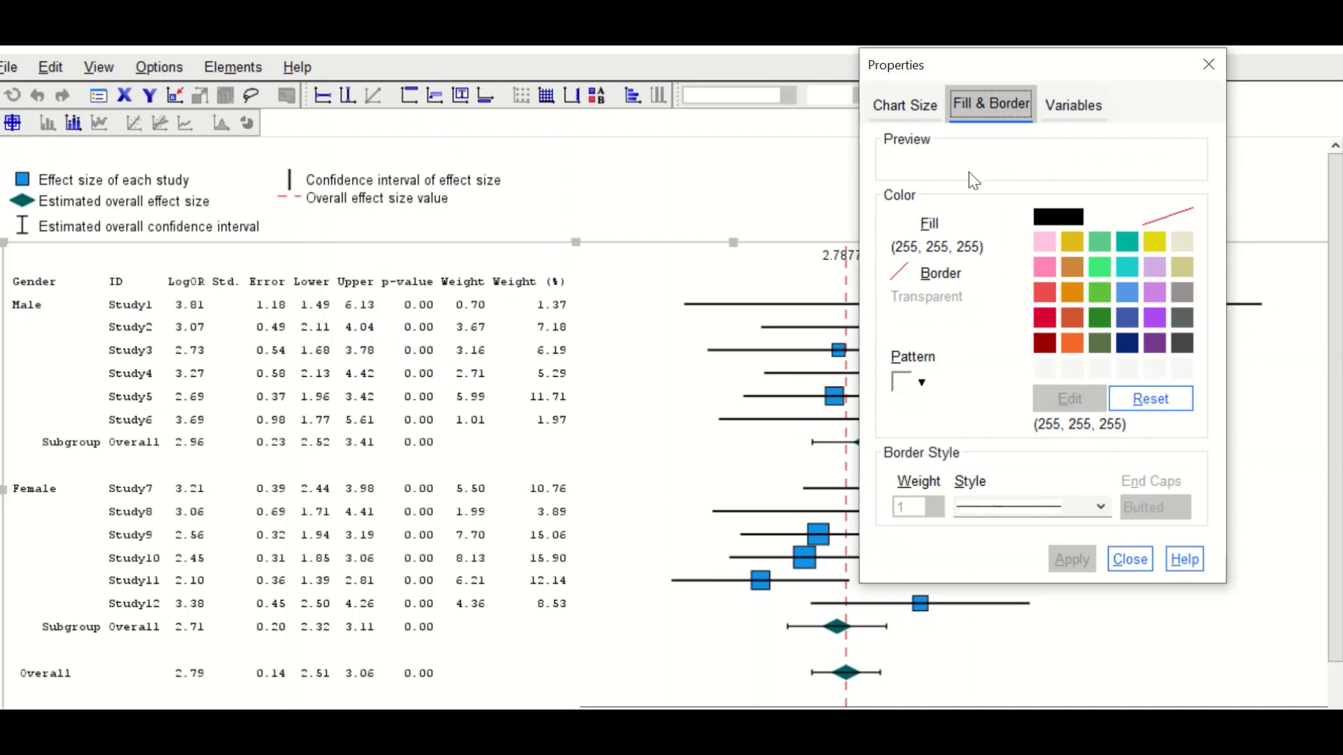
{"action": "left_click", "coordinate": [1209, 65]}
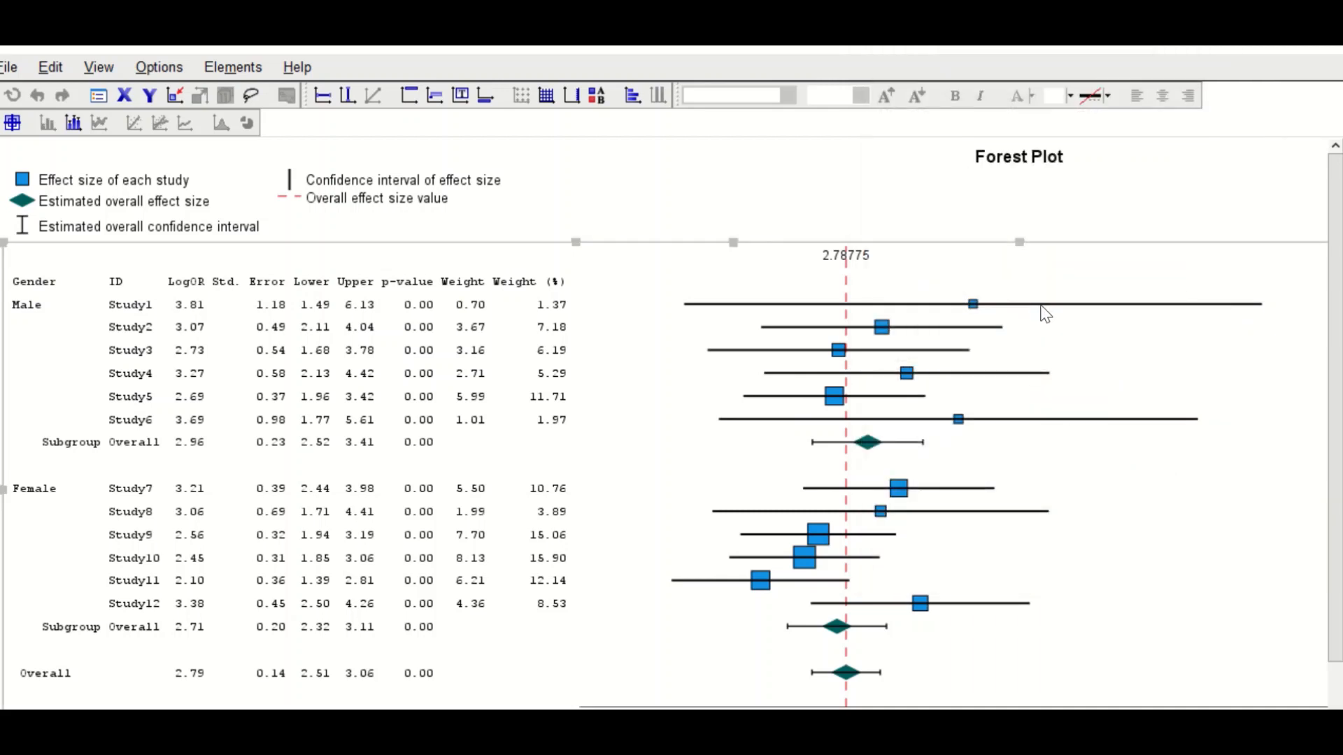
{"action": "double_click", "coordinate": [1041, 306]}
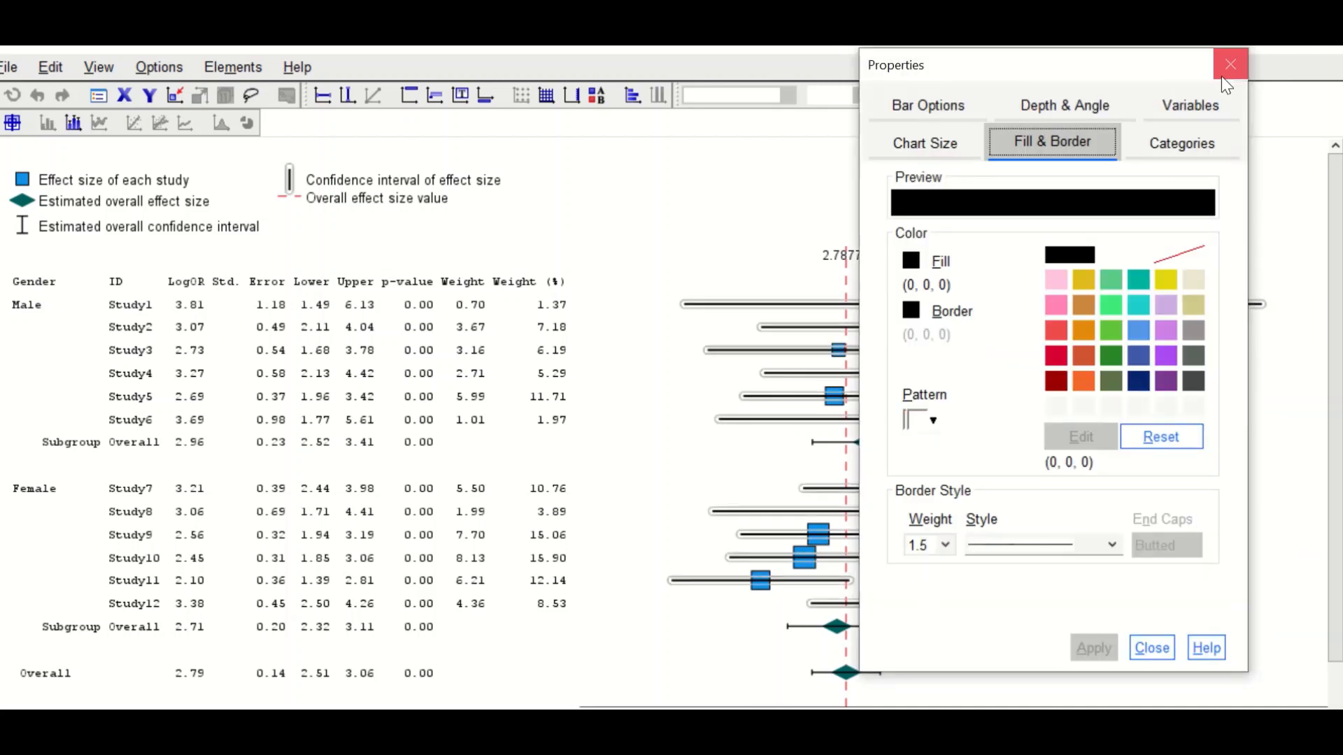
{"action": "left_click", "coordinate": [1221, 76]}
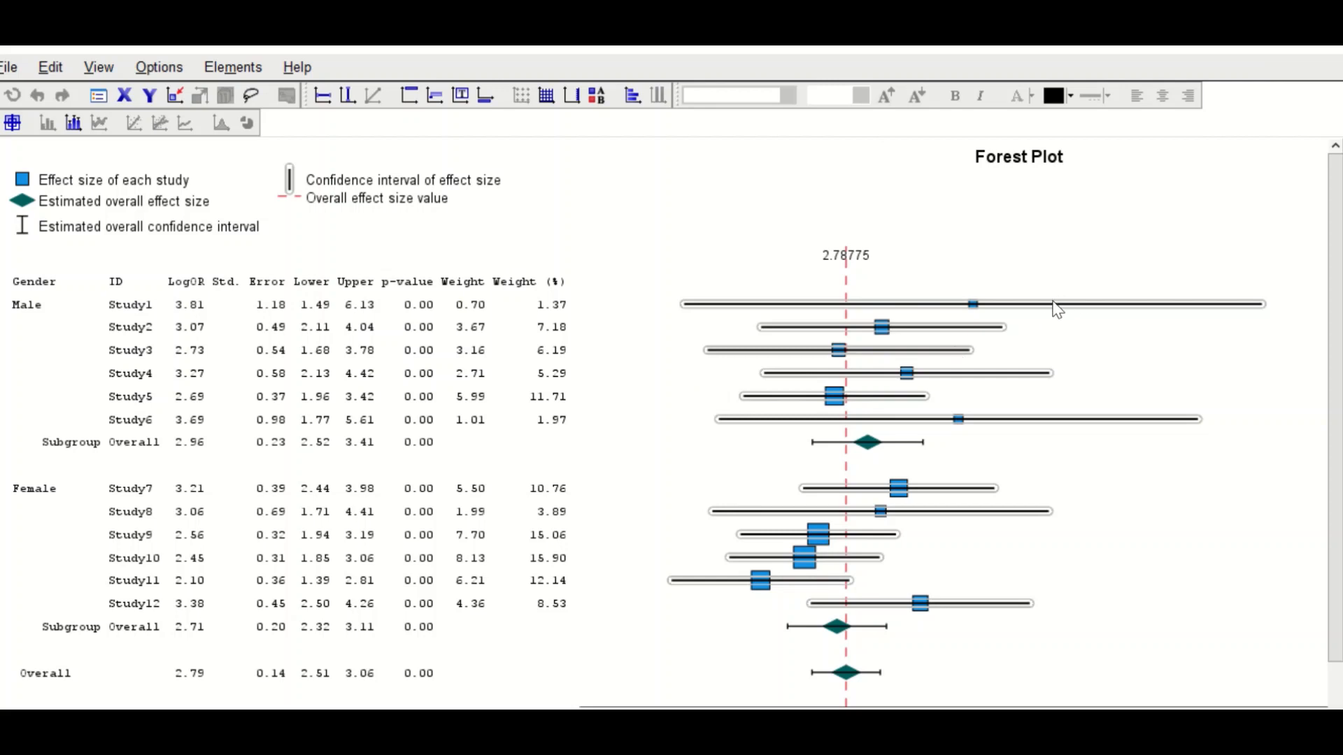
Set the border weight of the studies' confidence interval lines to 0.5 and close their properties.
{"action": "double_click", "coordinate": [1052, 303]}
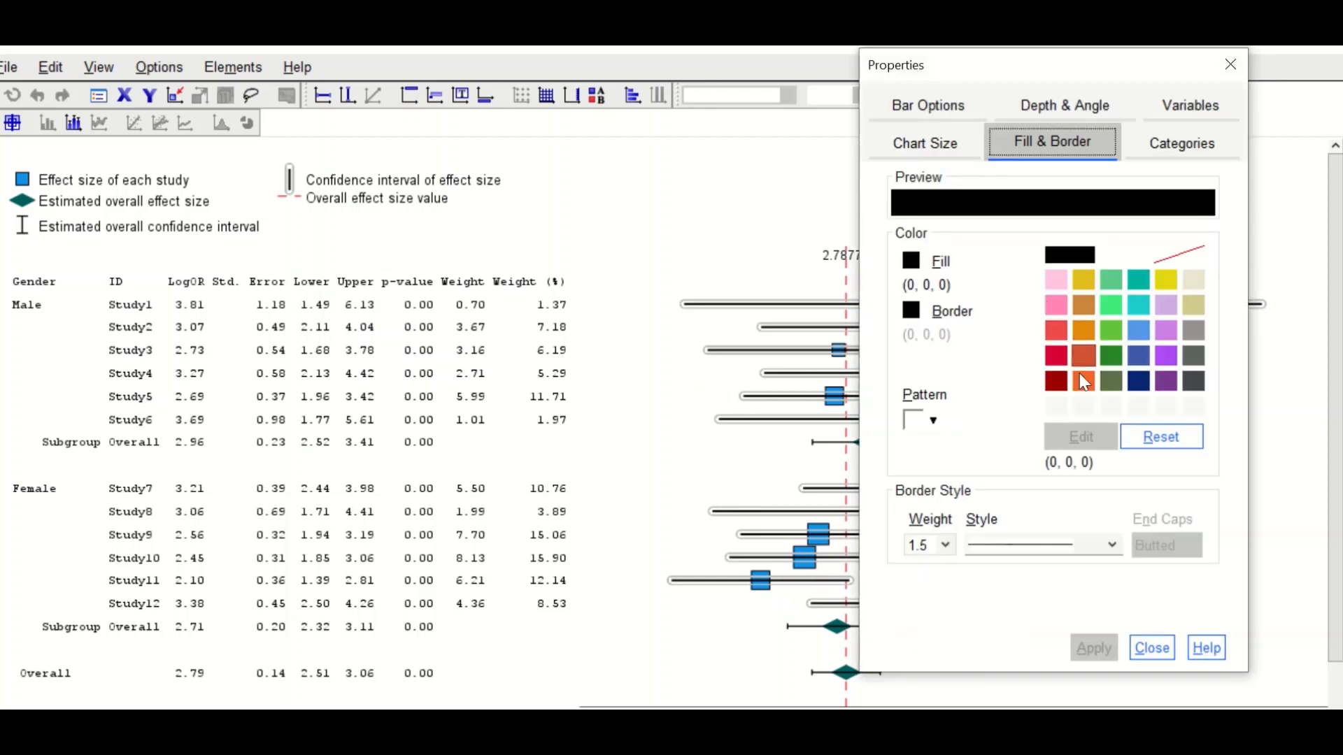
{"action": "left_click", "coordinate": [940, 545]}
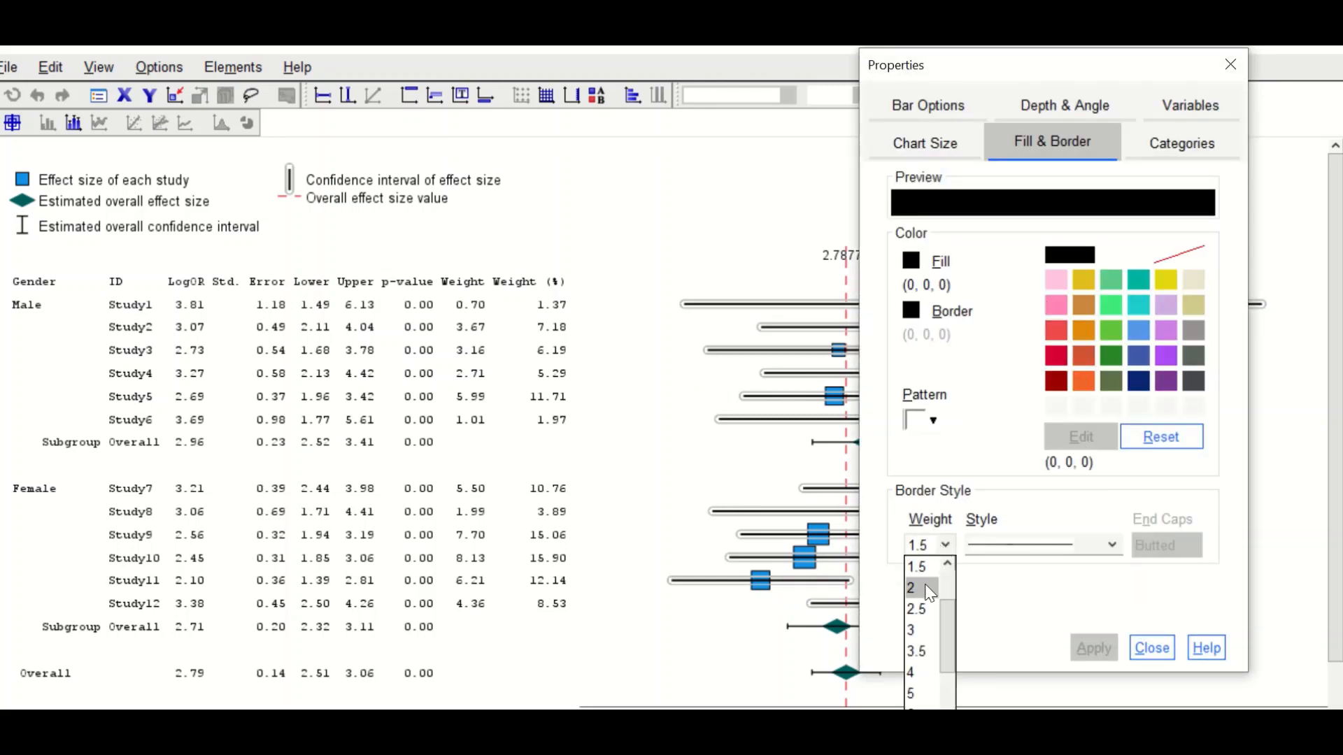
{"action": "key", "text": "BackSpace"}
{"action": "key", "text": "BackSpace"}
{"action": "key", "text": "BackSpace"}
{"action": "type", "text": ".5"}
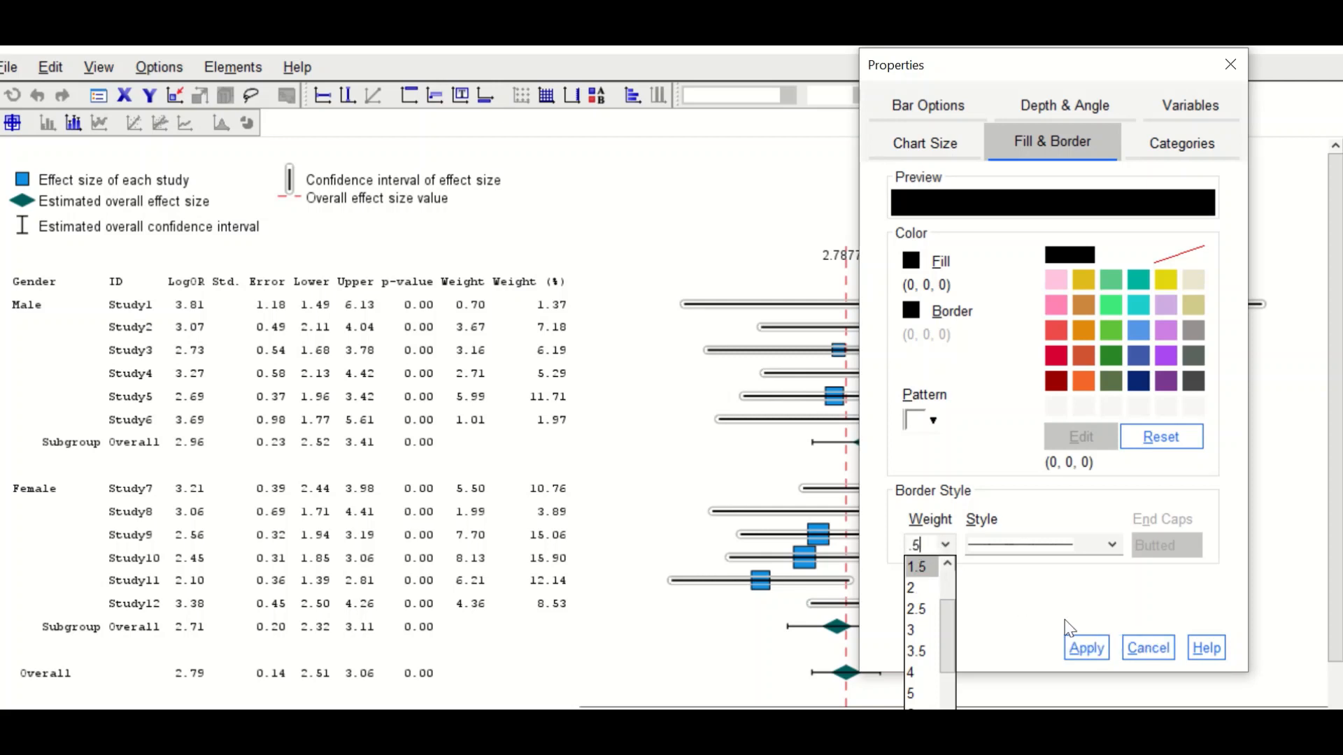
{"action": "left_click", "coordinate": [1088, 649]}
{"action": "left_click", "coordinate": [1091, 649]}
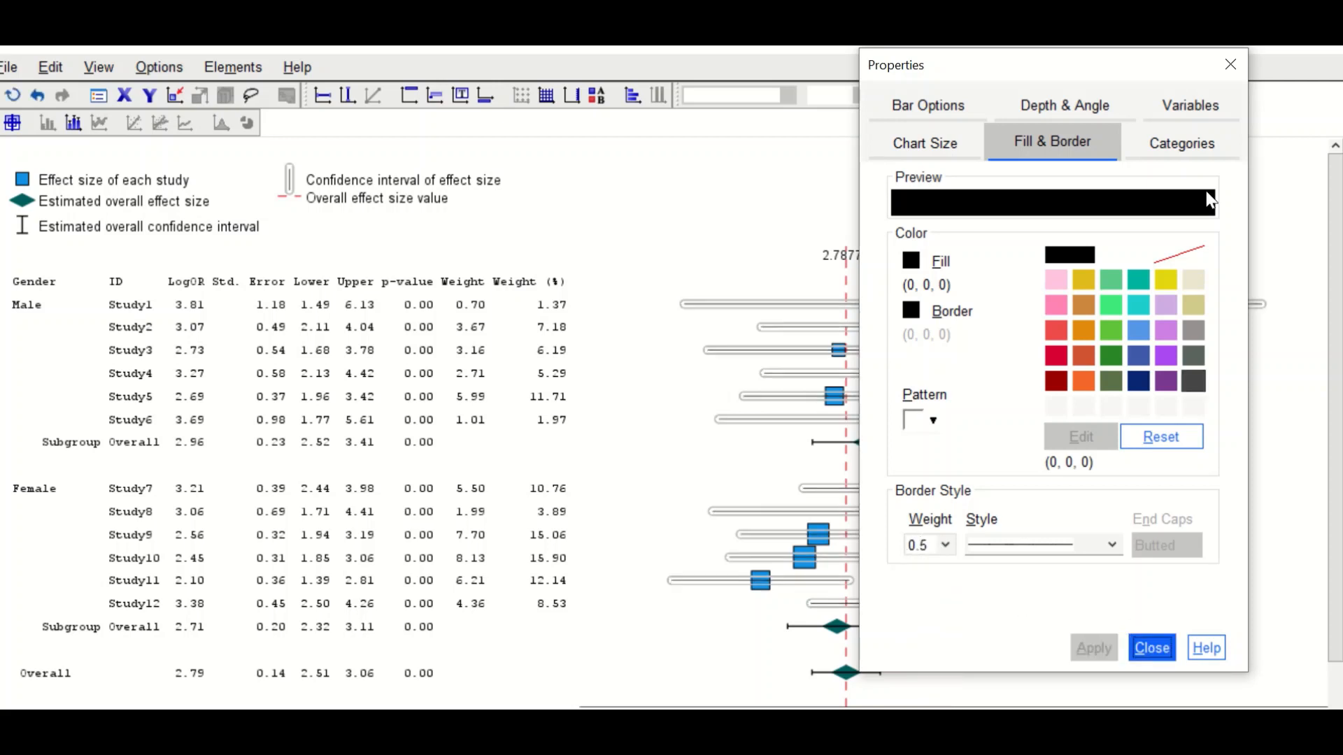
{"action": "left_click_drag", "start_coordinate": [1141, 70], "coordinate": [620, 41]}
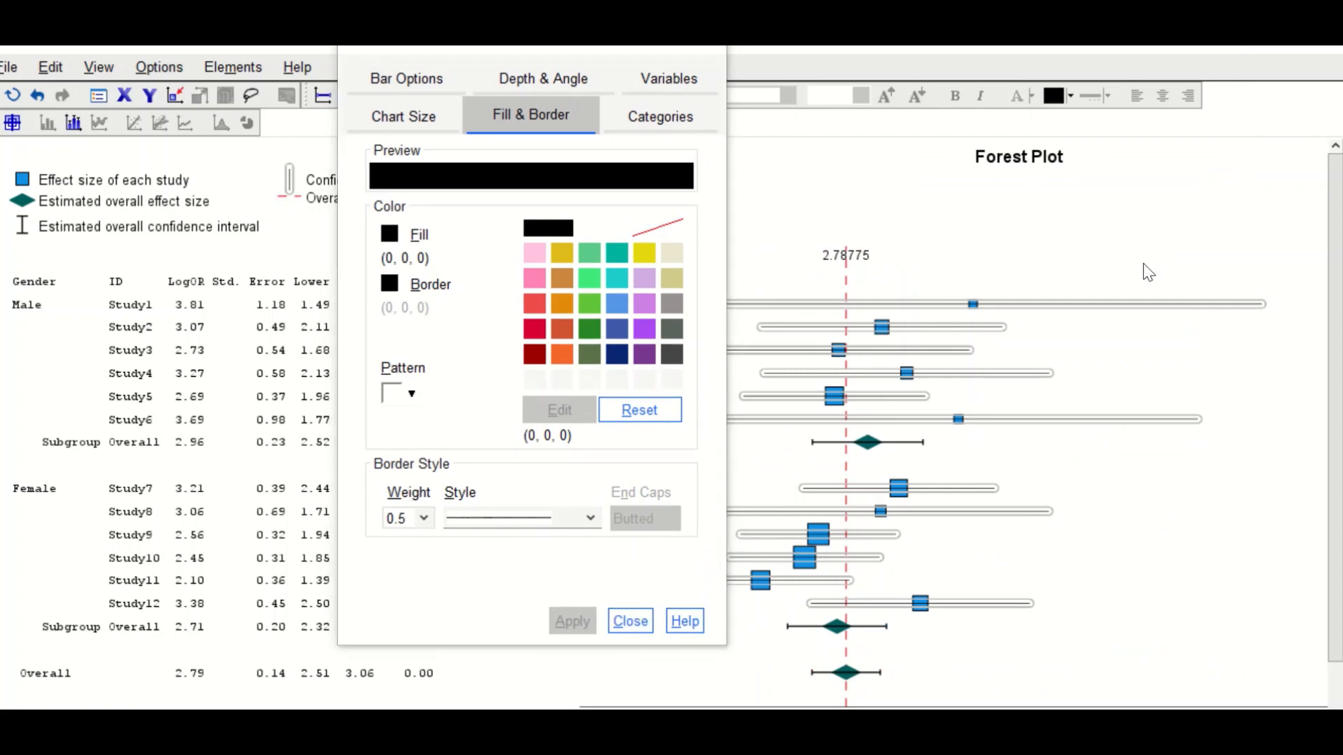
{"action": "left_click", "coordinate": [1142, 270]}
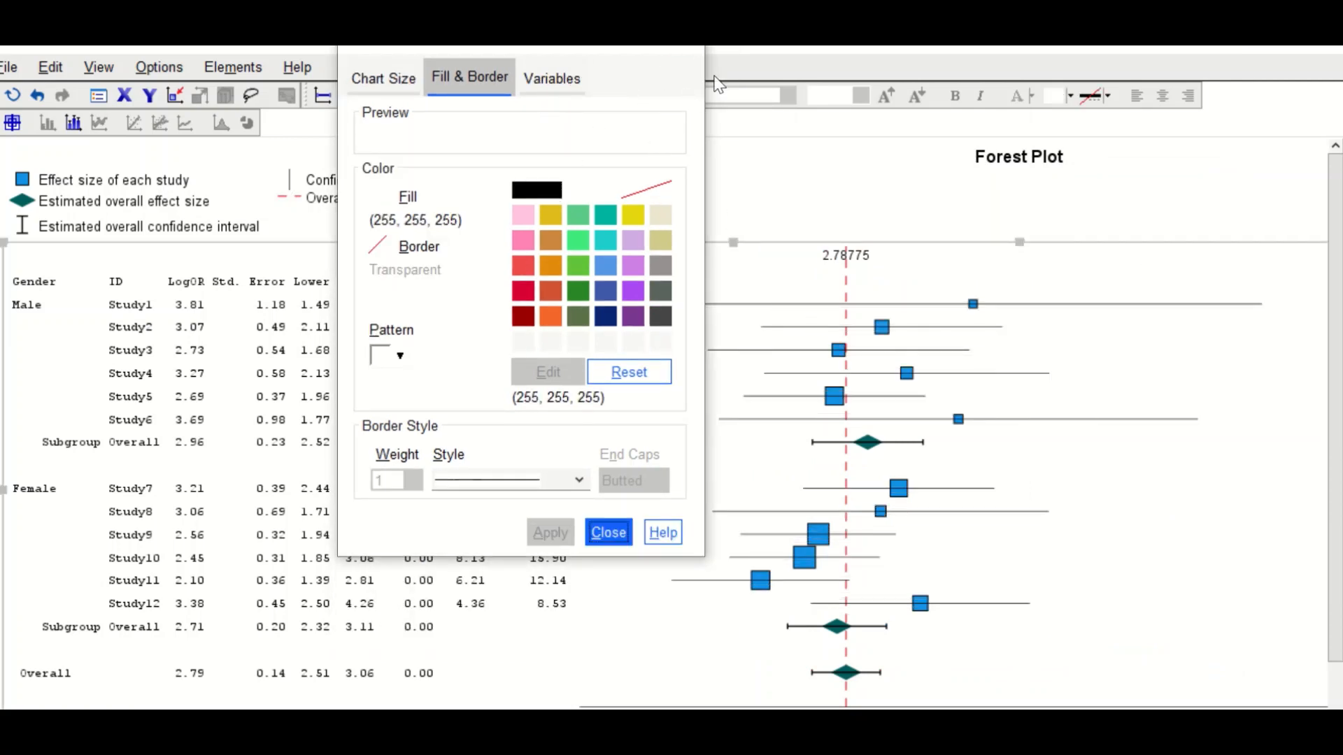
{"action": "left_click", "coordinate": [687, 48]}
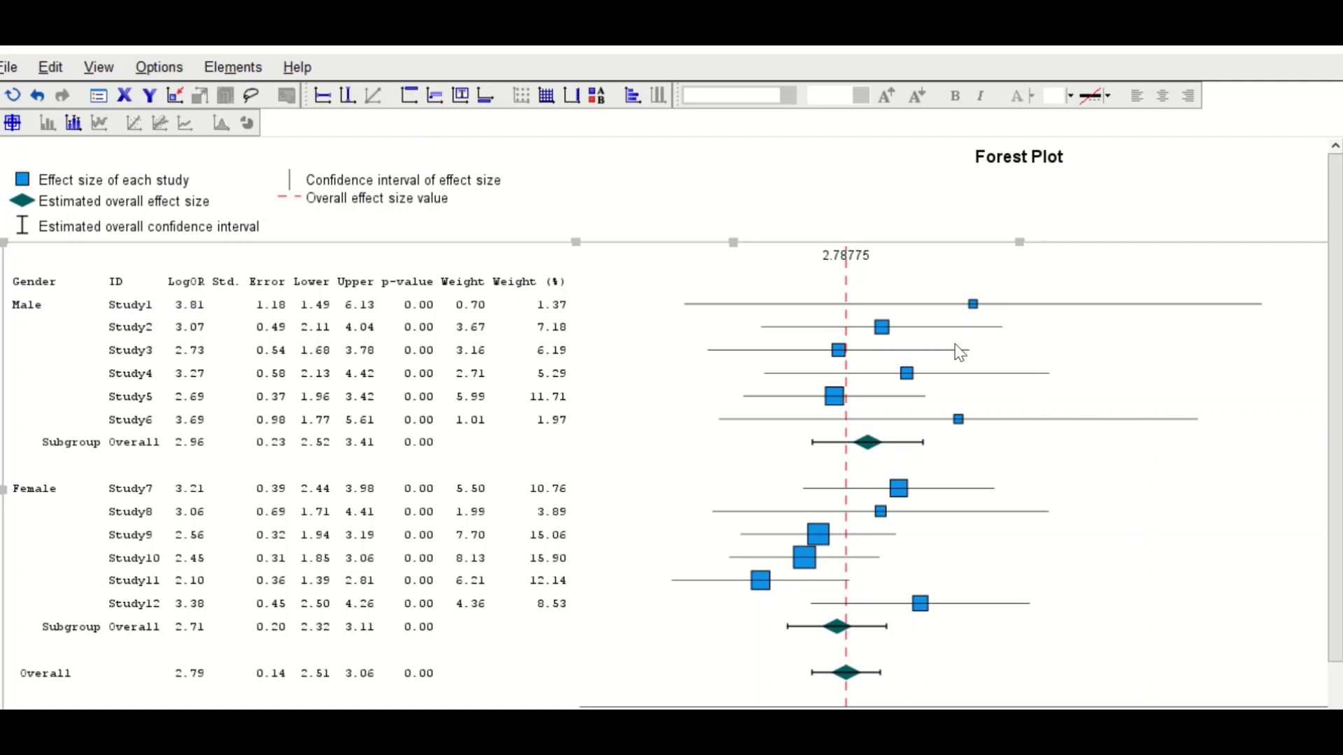
Try circle markers for the studies' effect sizes, and restore the square marker type.
{"action": "double_click", "coordinate": [881, 331]}
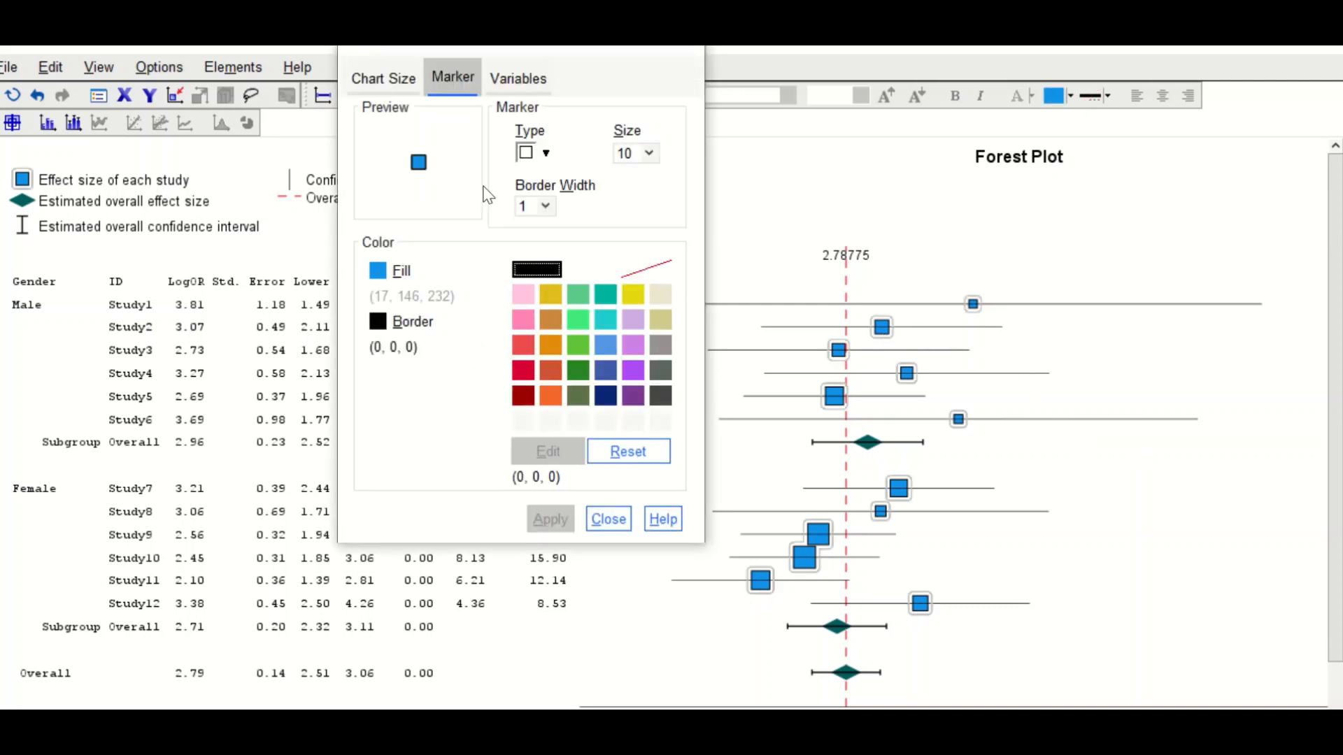
{"action": "left_click", "coordinate": [546, 153]}
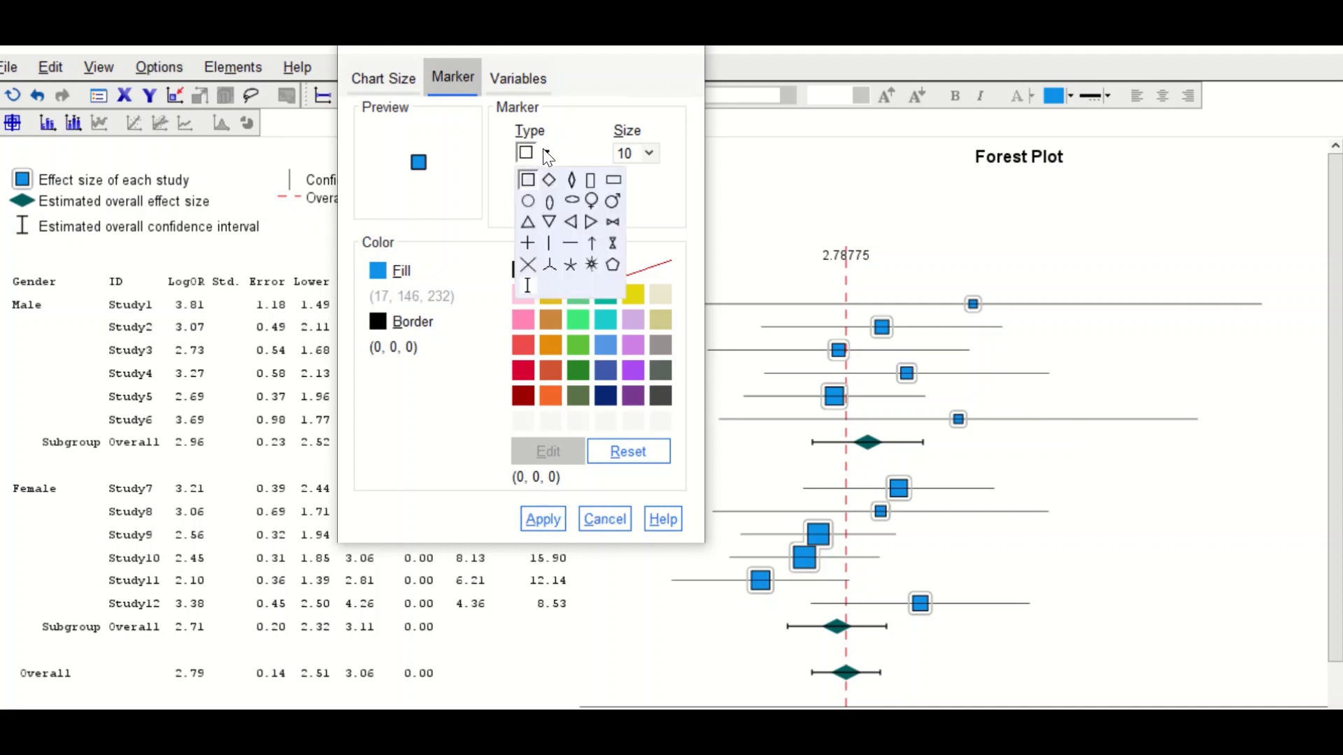
{"action": "left_click", "coordinate": [528, 201]}
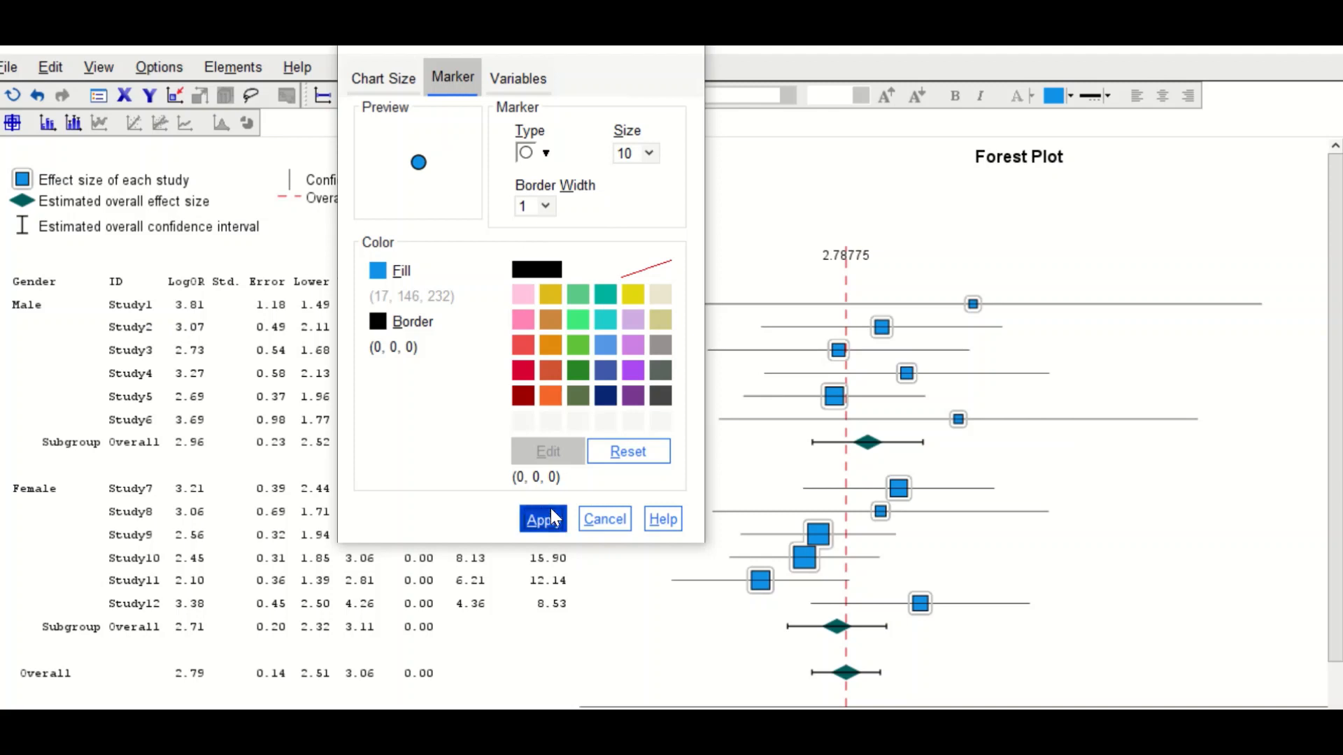
{"action": "left_click", "coordinate": [550, 512]}
{"action": "left_click", "coordinate": [548, 157]}
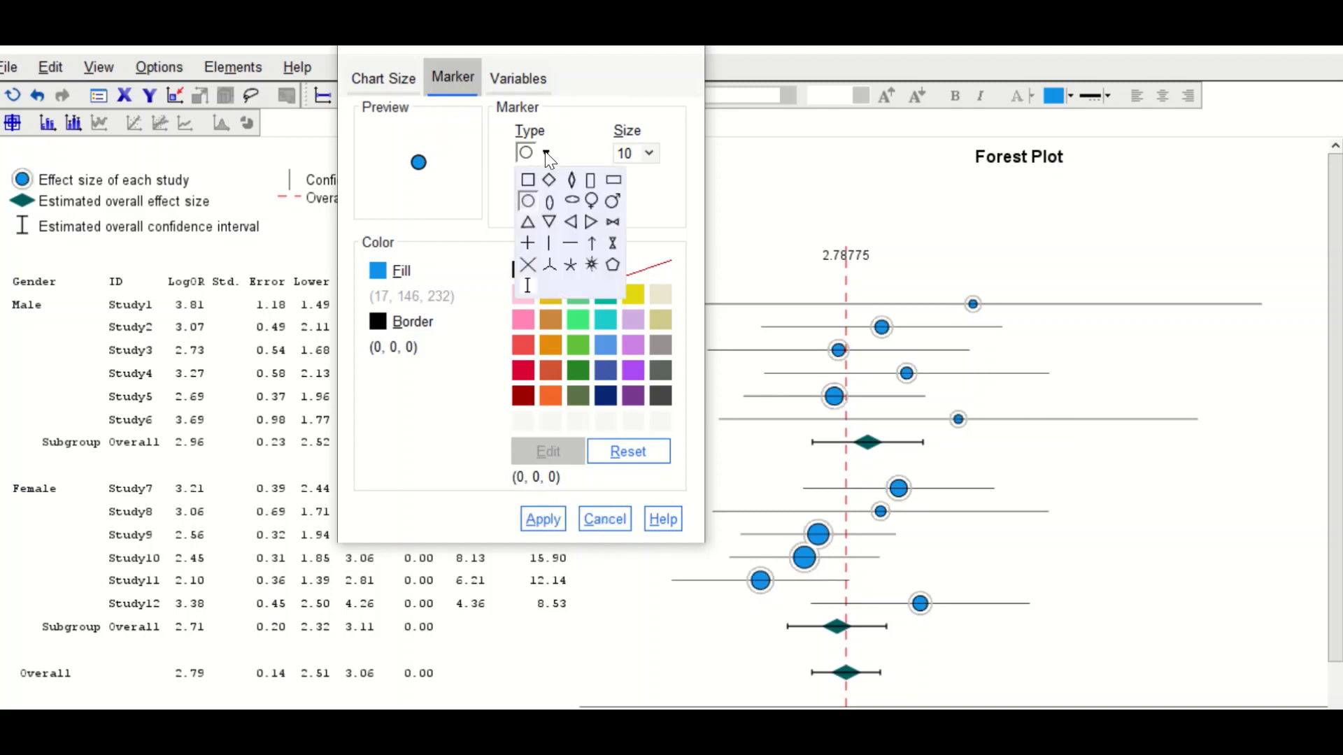
{"action": "left_click", "coordinate": [529, 181]}
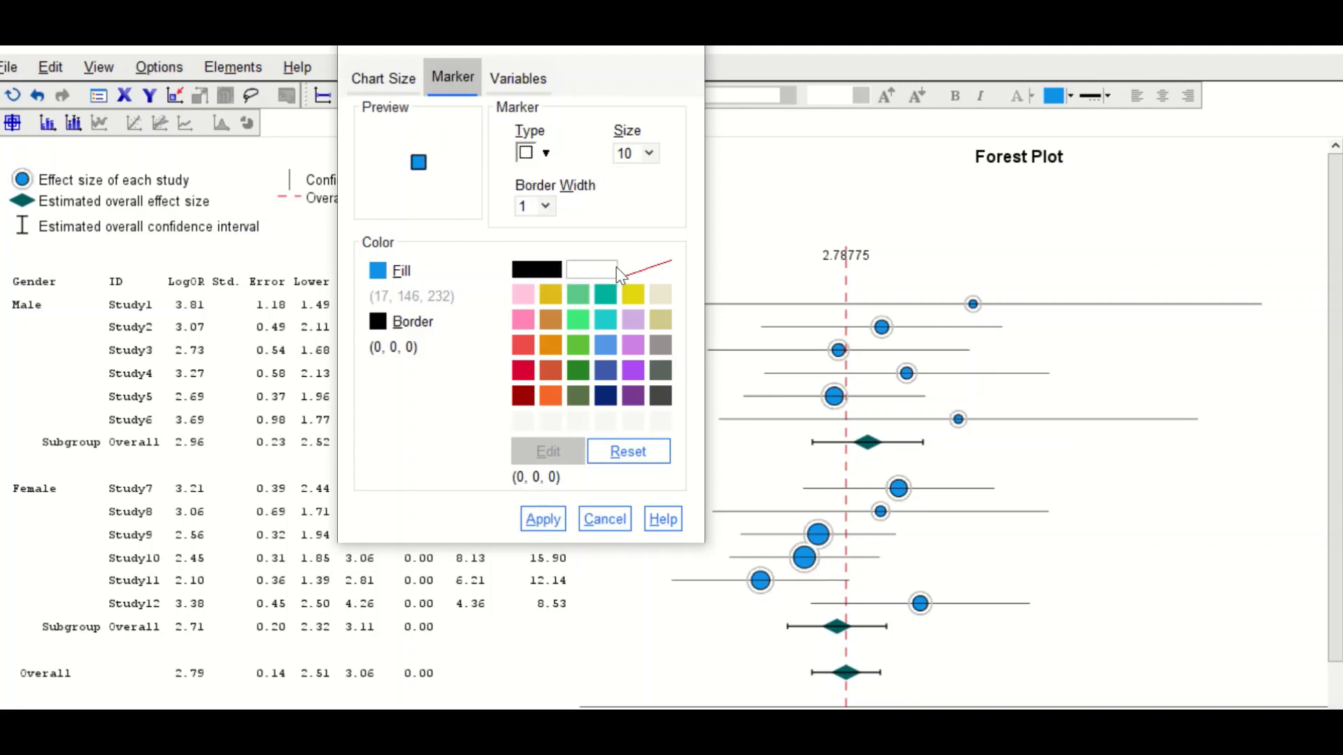
{"action": "left_click", "coordinate": [540, 528]}
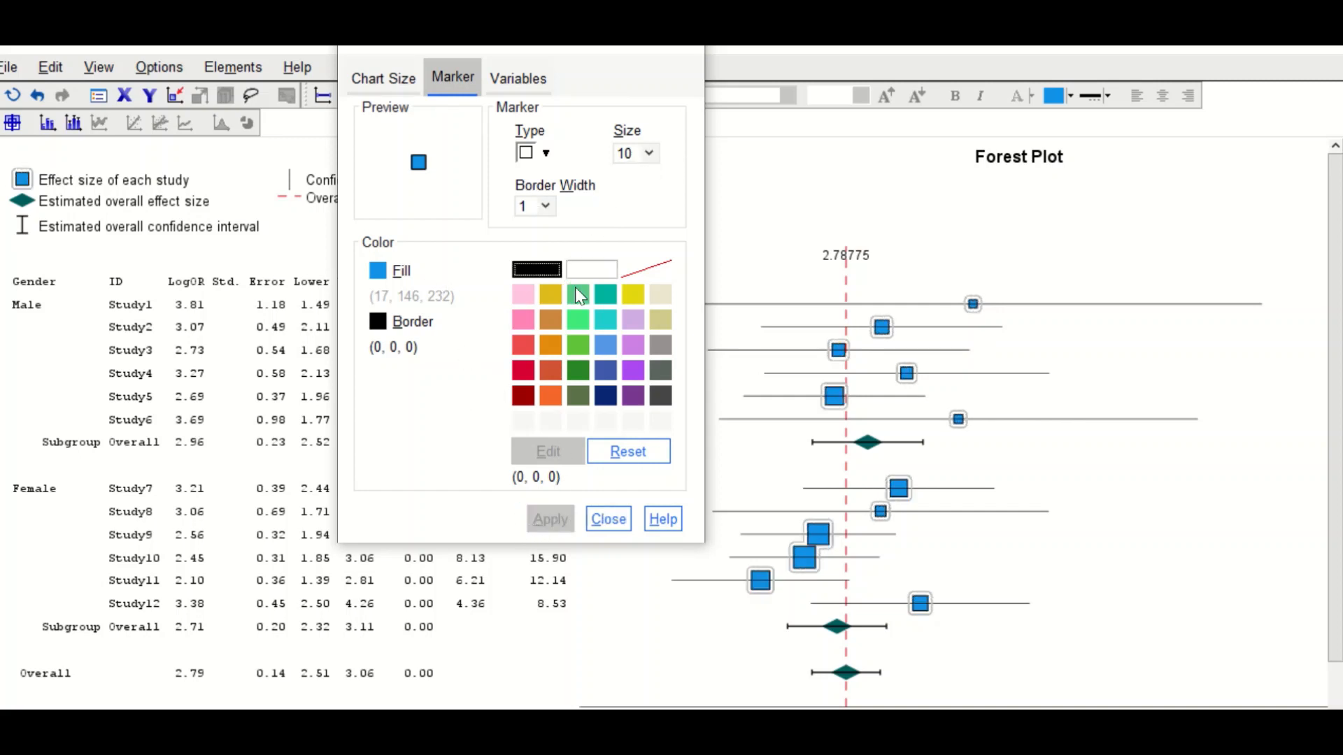
Recolour the fill and border of the studies' square effect size markers to red (215, 0, 51).
{"action": "left_click", "coordinate": [520, 351]}
{"action": "left_click", "coordinate": [544, 525]}
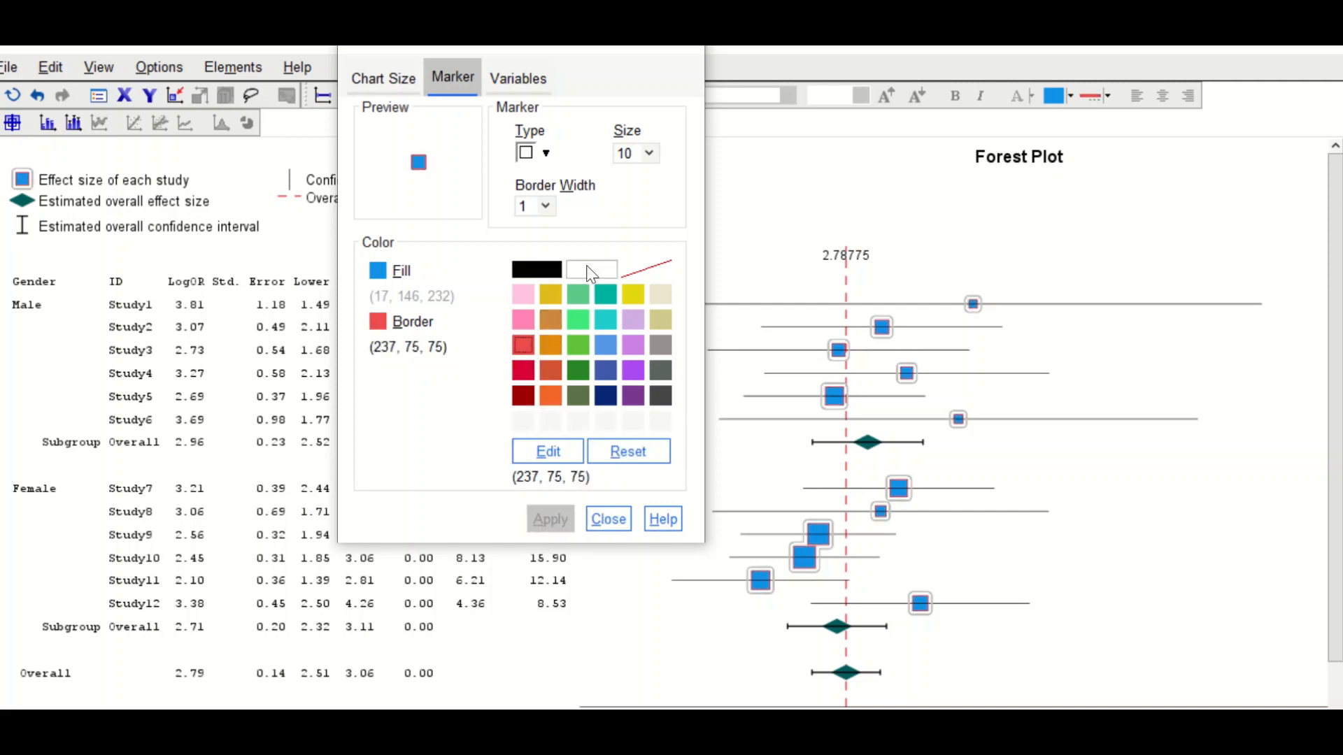
{"action": "left_click", "coordinate": [378, 272]}
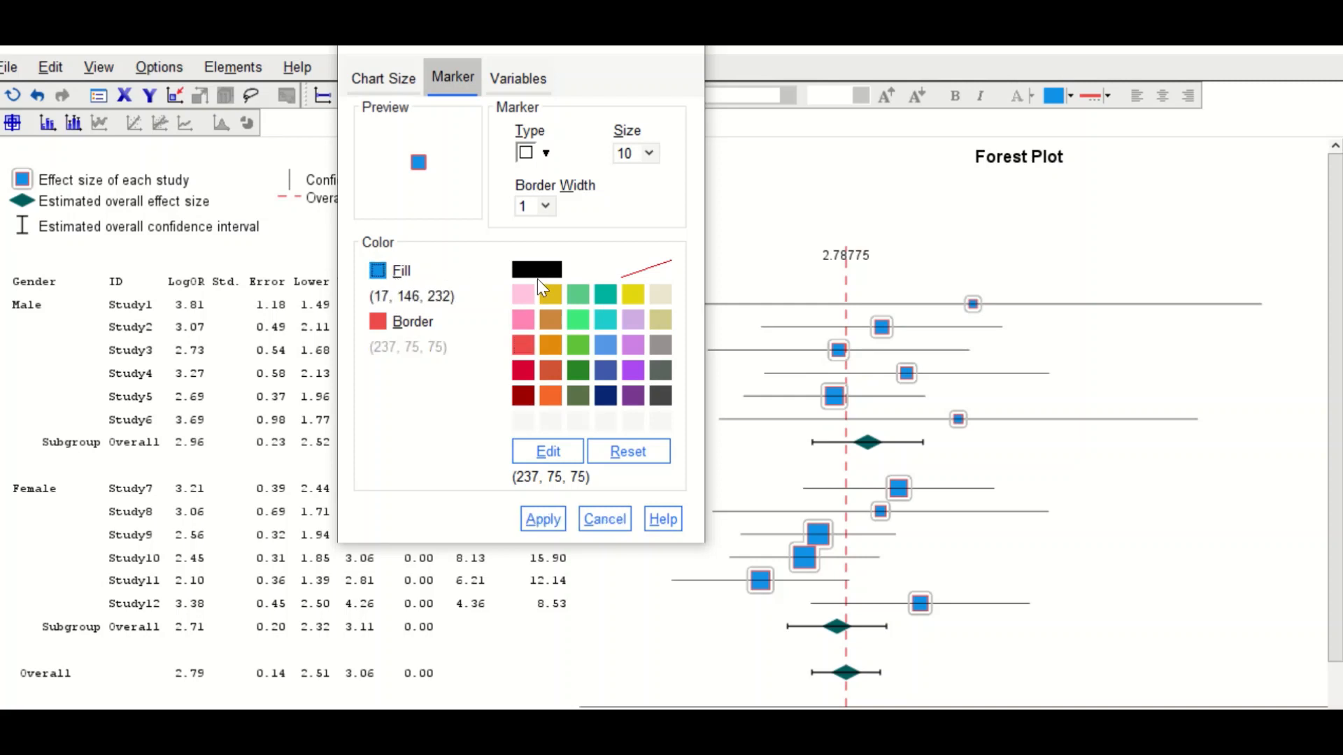
{"action": "left_click", "coordinate": [522, 369]}
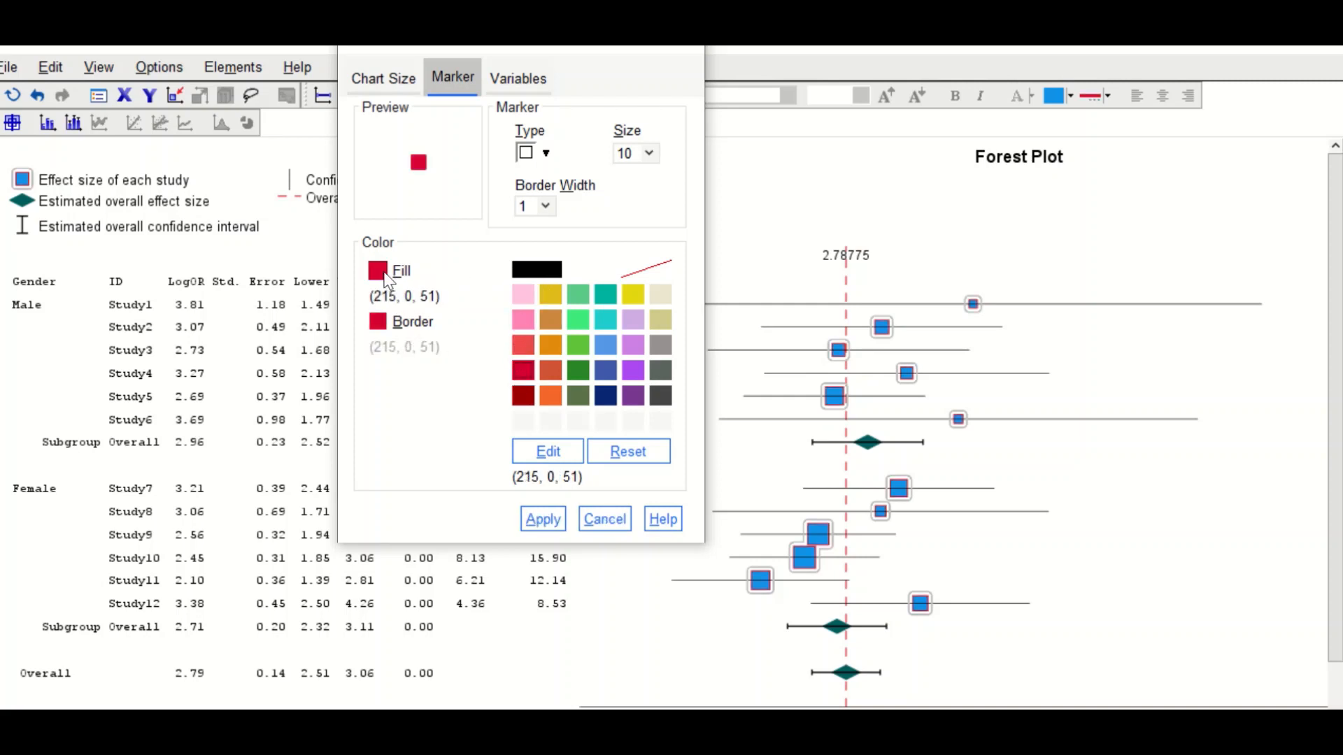
{"action": "left_click", "coordinate": [540, 521]}
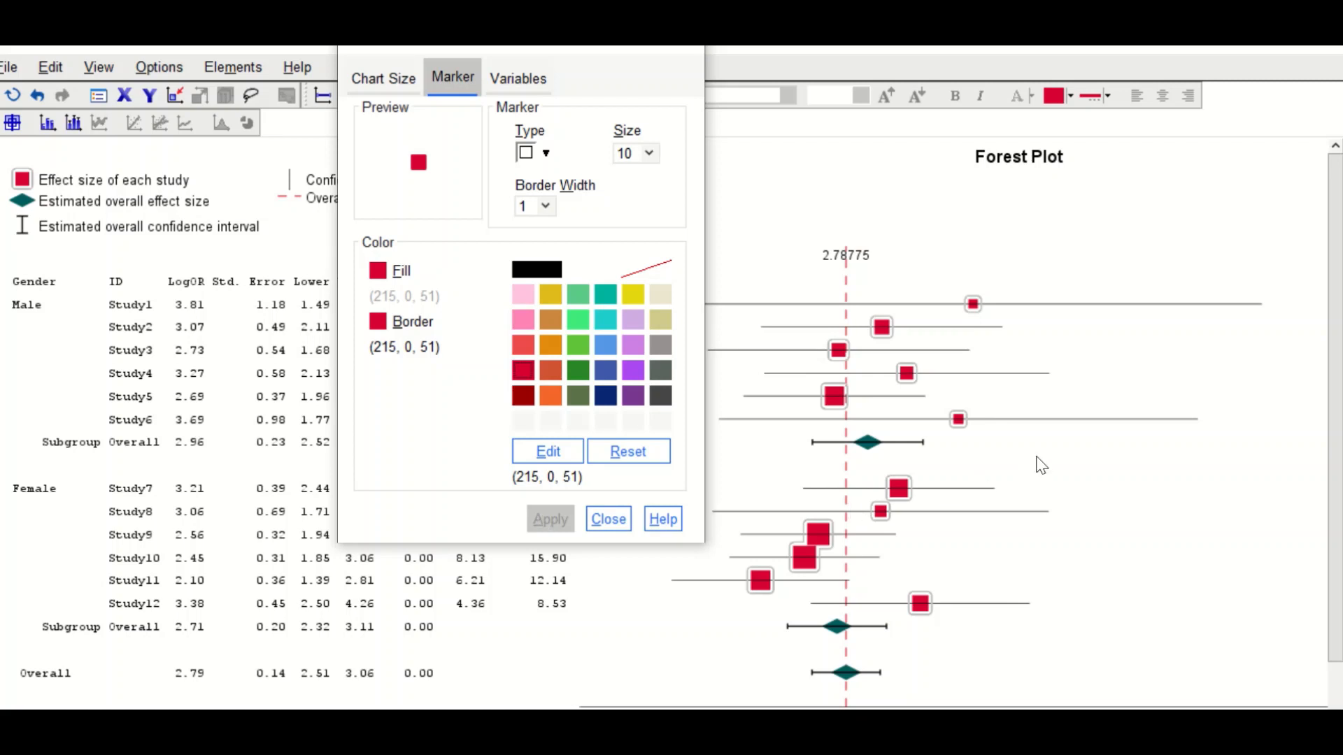
{"action": "left_click", "coordinate": [608, 519]}
{"action": "left_click", "coordinate": [1007, 316]}
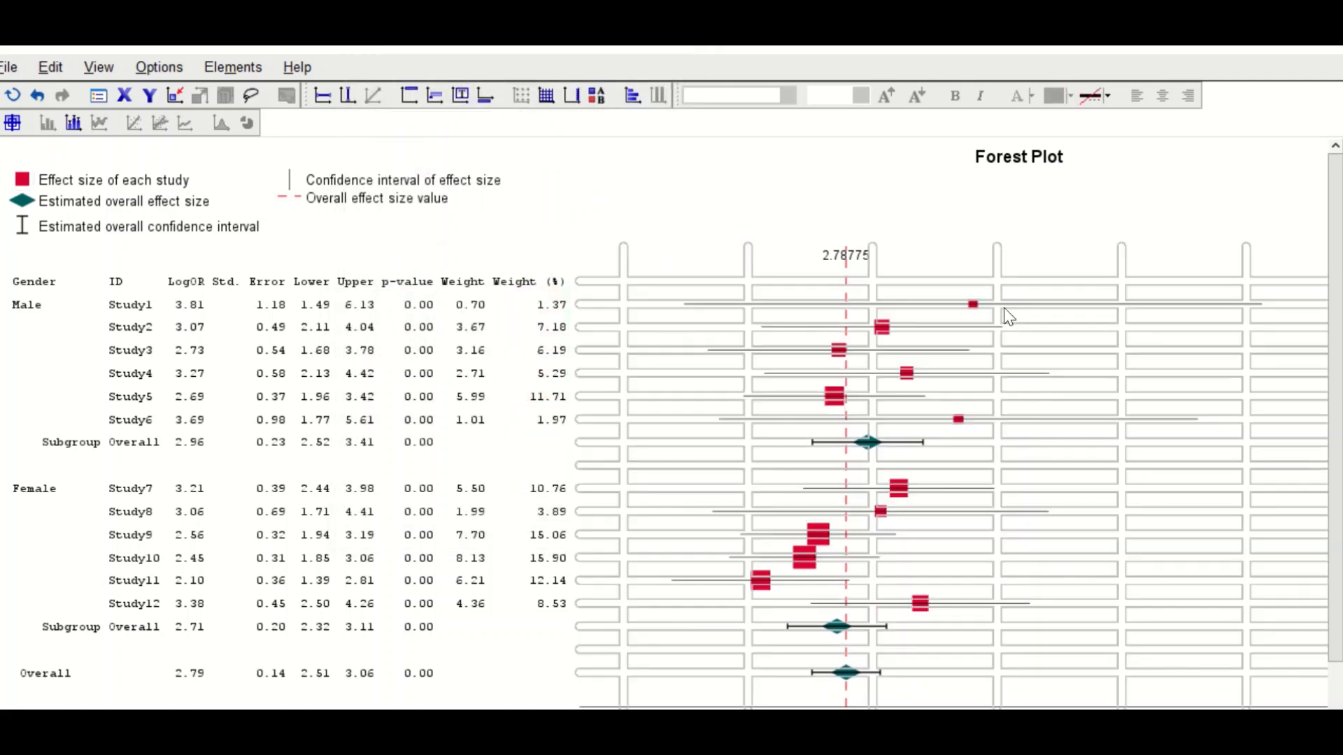
{"action": "left_click", "coordinate": [845, 245]}
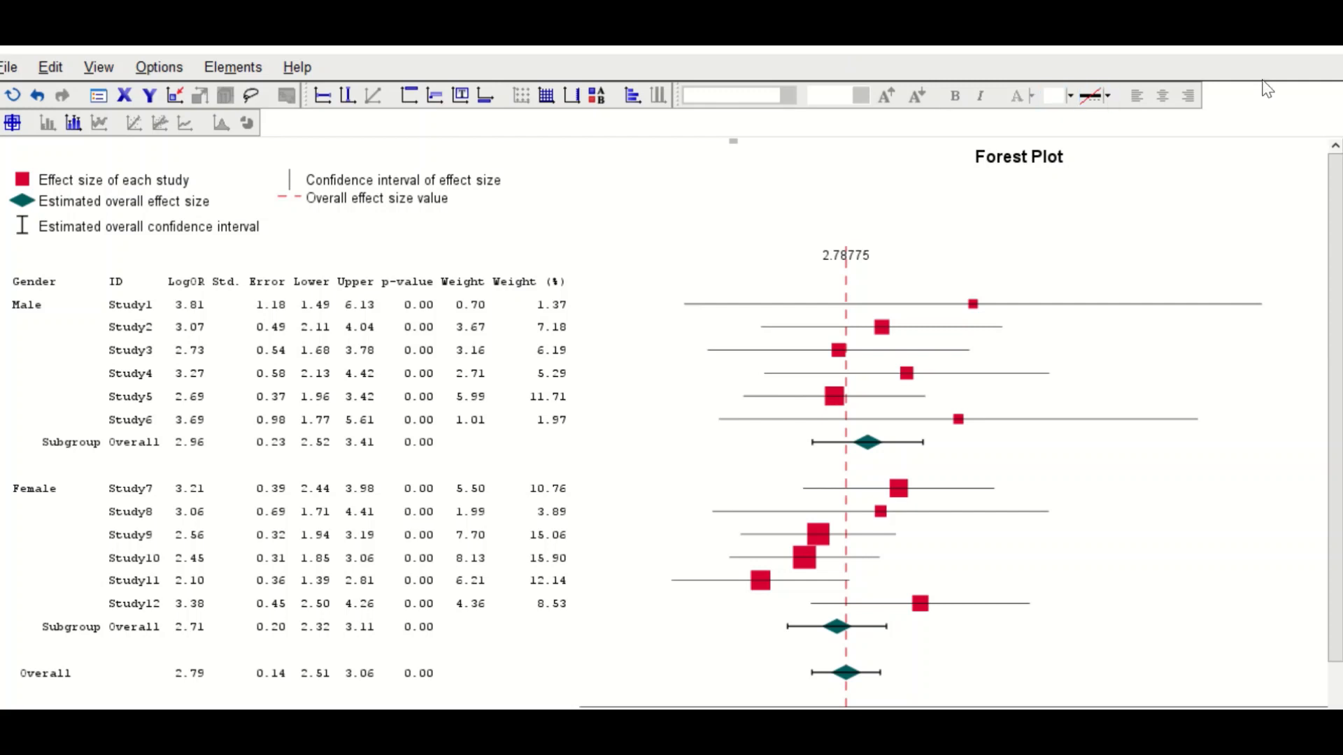
Close the chart editor, return to the output document and review the edited forest plot with its model annotations.
{"action": "left_click", "coordinate": [1221, 45]}
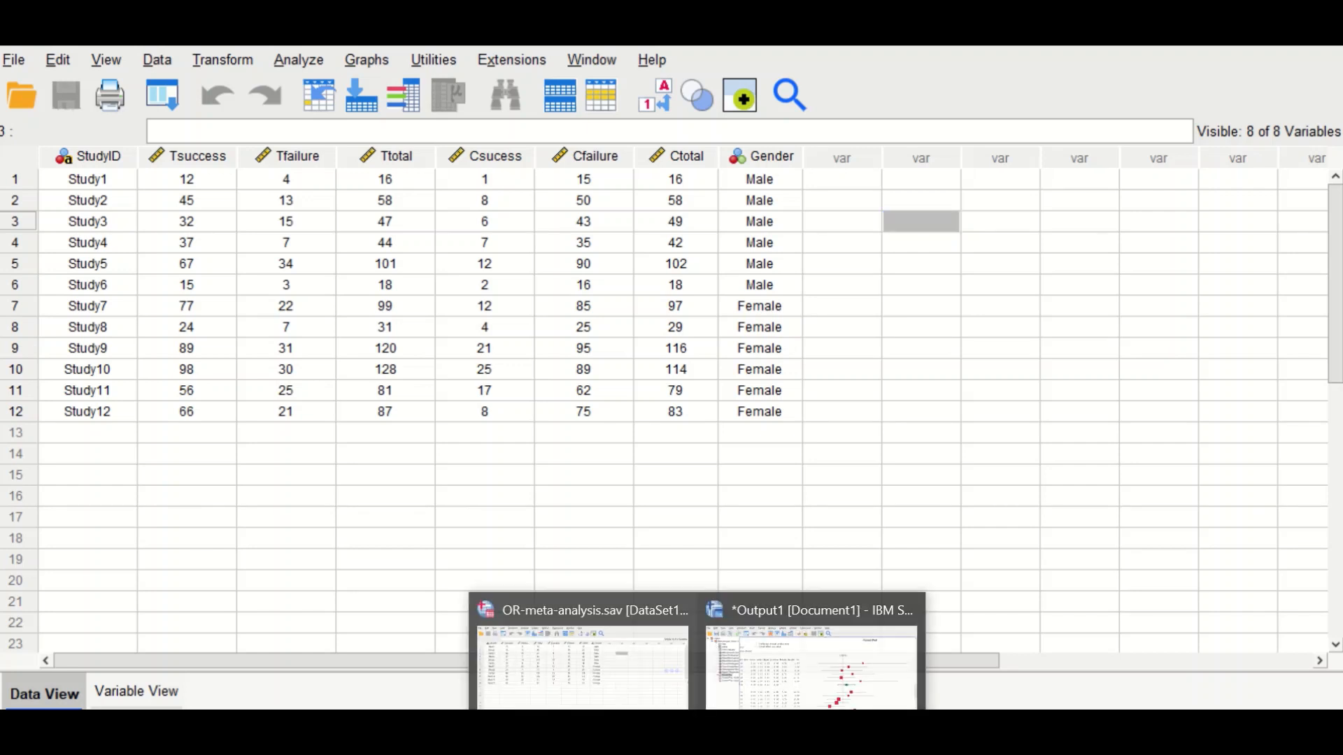
{"action": "left_click", "coordinate": [844, 662]}
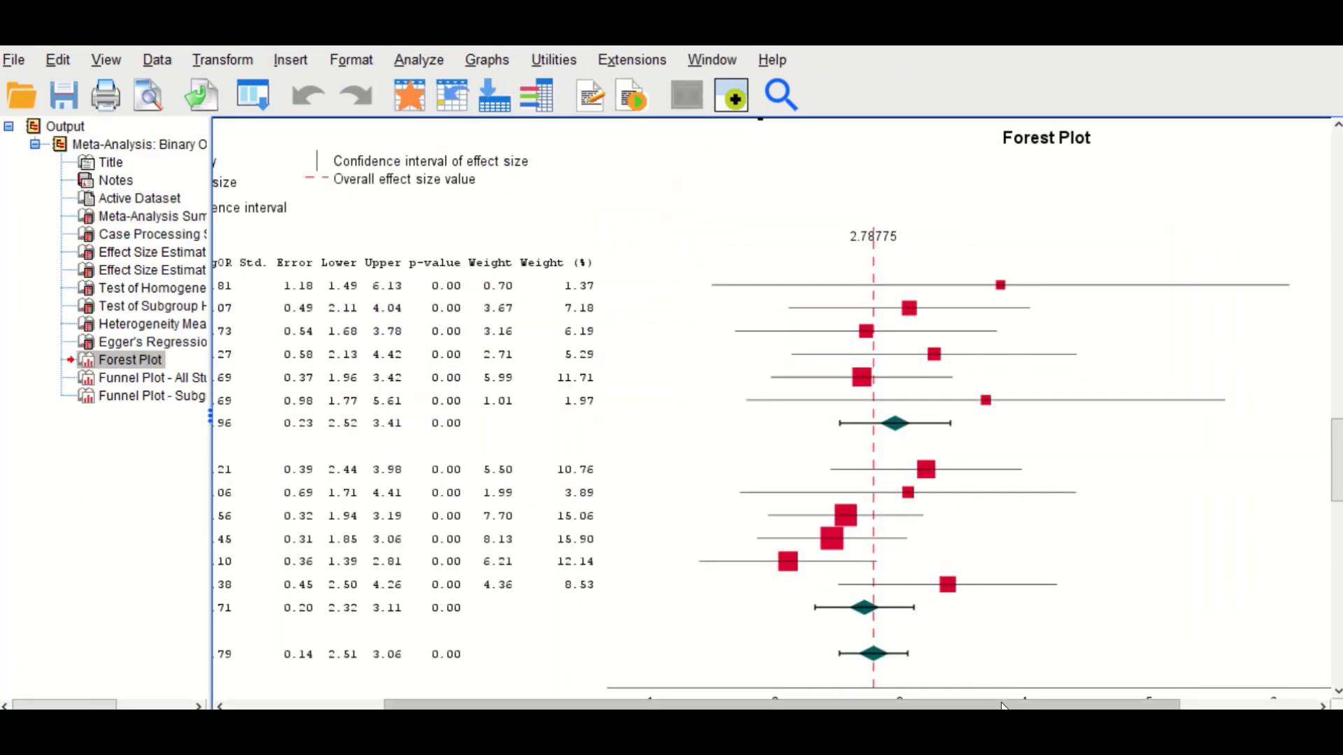
{"action": "left_click_drag", "start_coordinate": [1002, 706], "coordinate": [843, 704]}
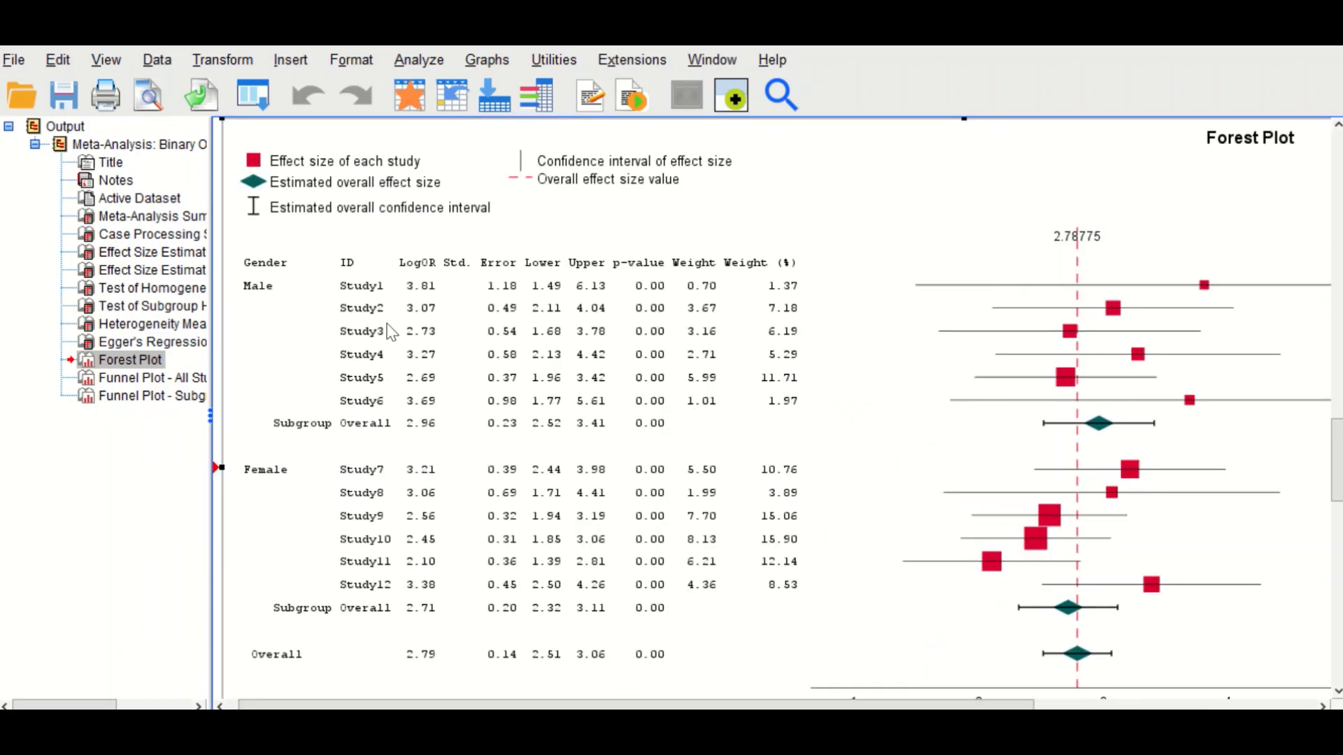
{"action": "scroll", "coordinate": [890, 354], "scroll_direction": "down", "scroll_amount": 5}
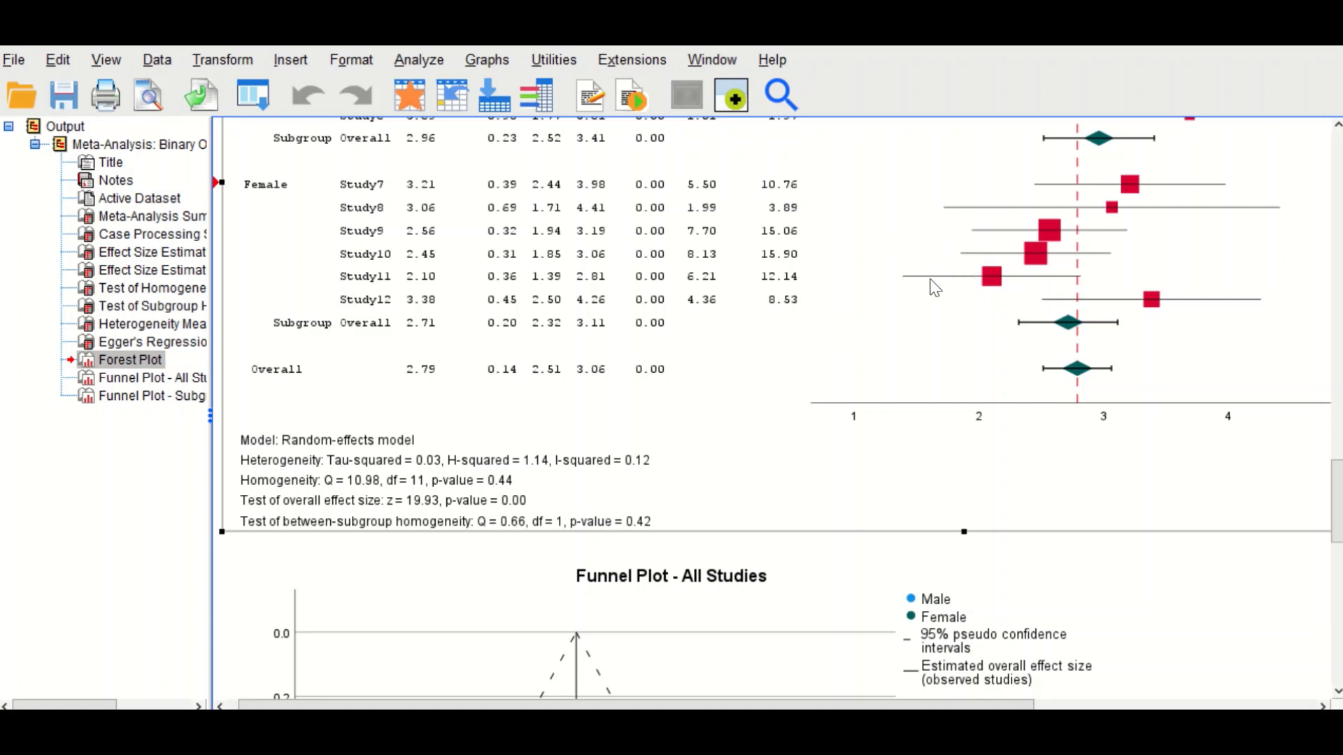
{"action": "scroll", "coordinate": [935, 287], "scroll_direction": "up", "scroll_amount": 3}
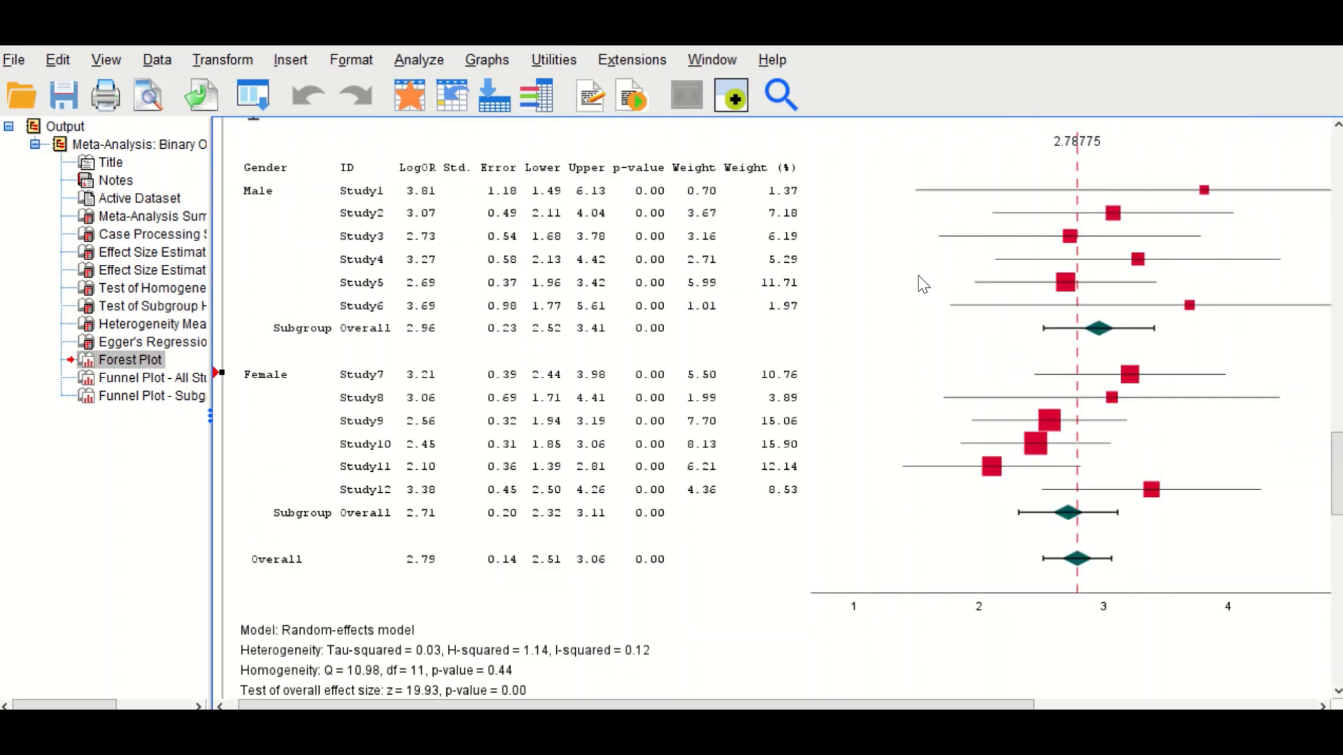
Examine the forest plot's study estimates and model annotations, and the funnel plots for all studies and for the Gender subgroups.
{"action": "scroll", "coordinate": [923, 283], "scroll_direction": "down", "scroll_amount": 2}
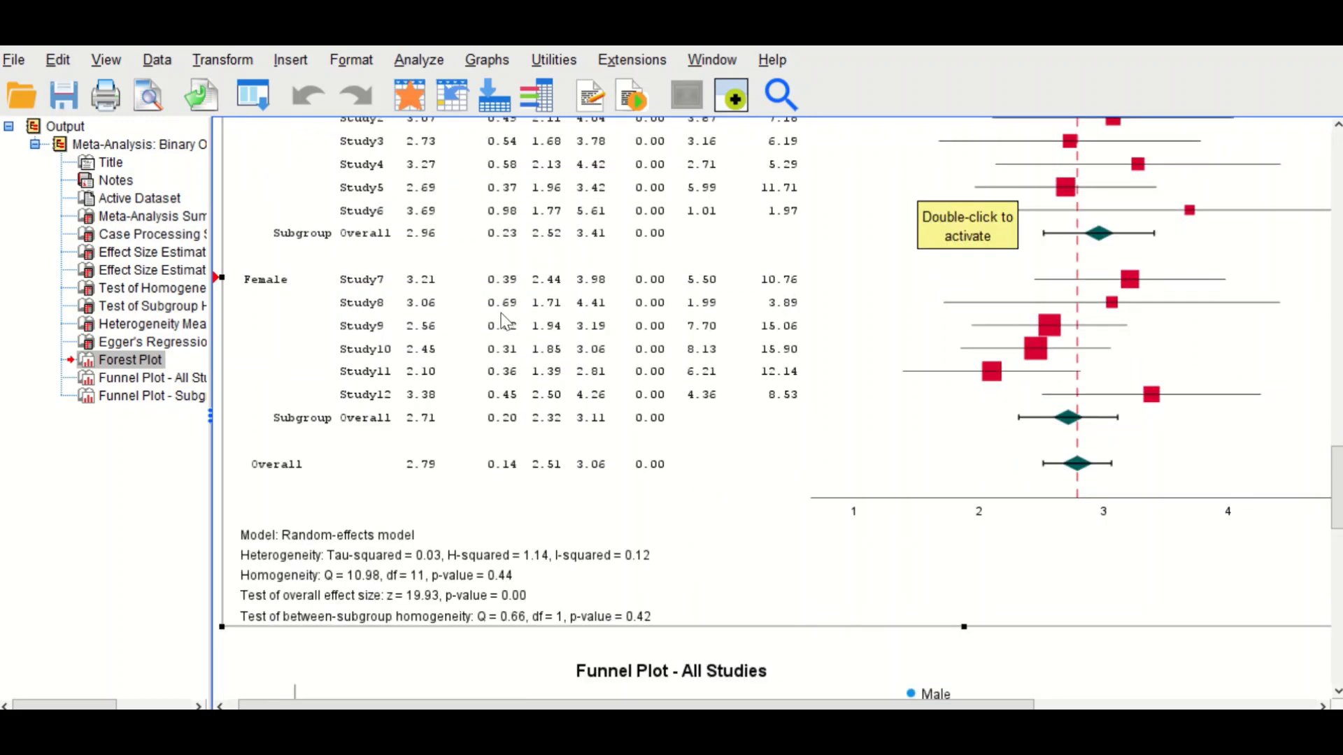
{"action": "scroll", "coordinate": [502, 322], "scroll_direction": "up", "scroll_amount": 2}
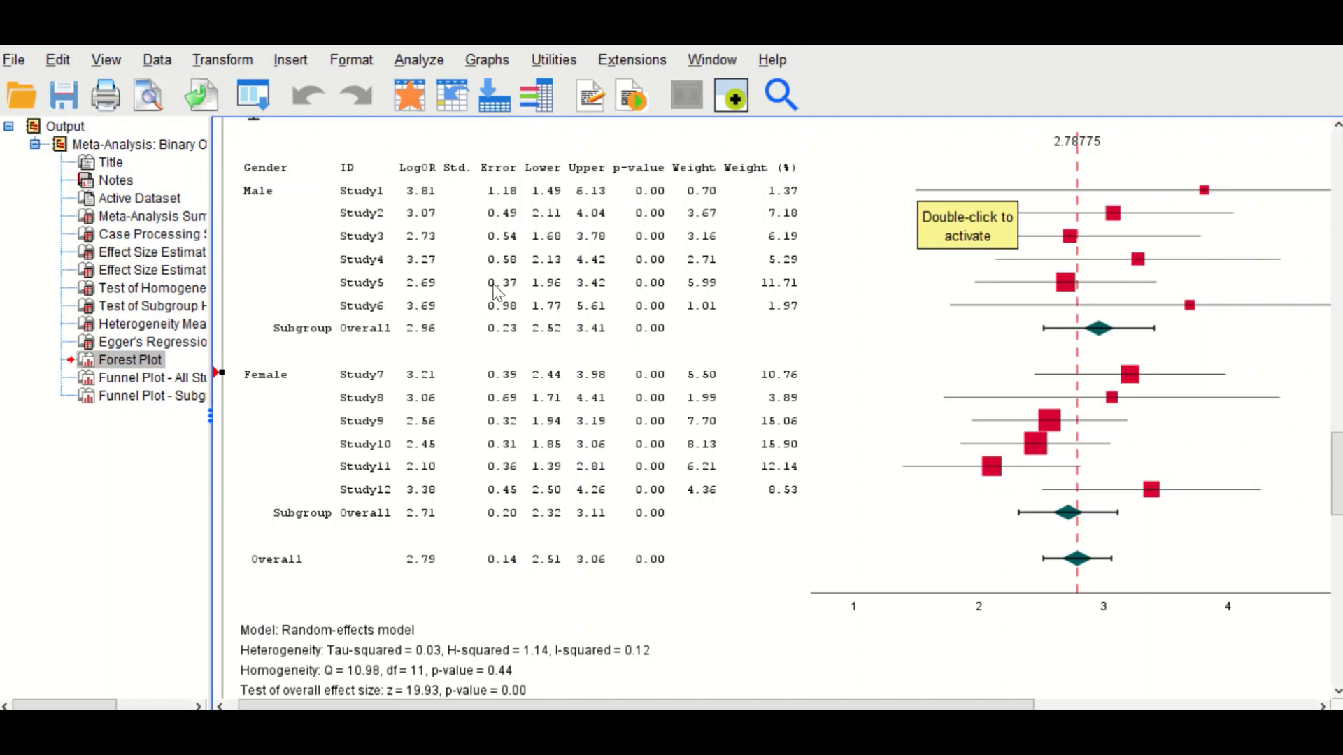
{"action": "scroll", "coordinate": [745, 294], "scroll_direction": "down", "scroll_amount": 10}
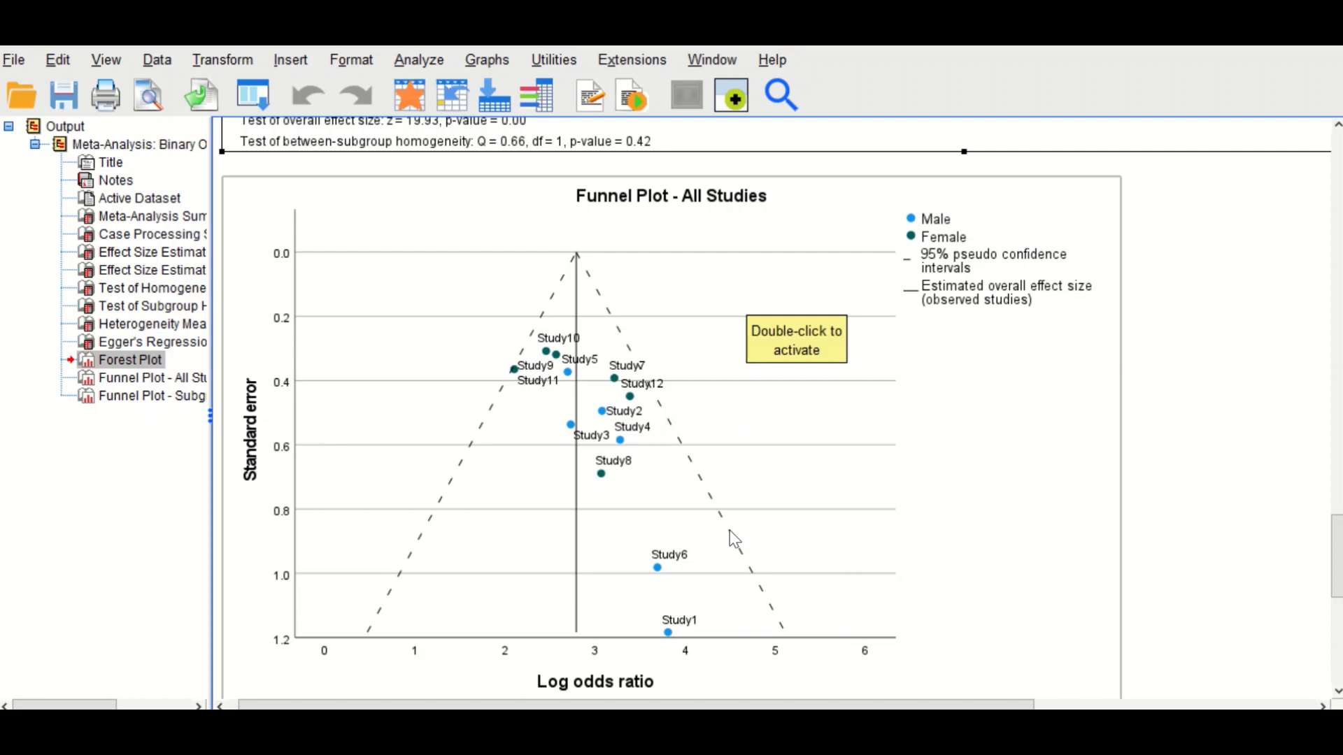
{"action": "scroll", "coordinate": [996, 399], "scroll_direction": "down", "scroll_amount": 10}
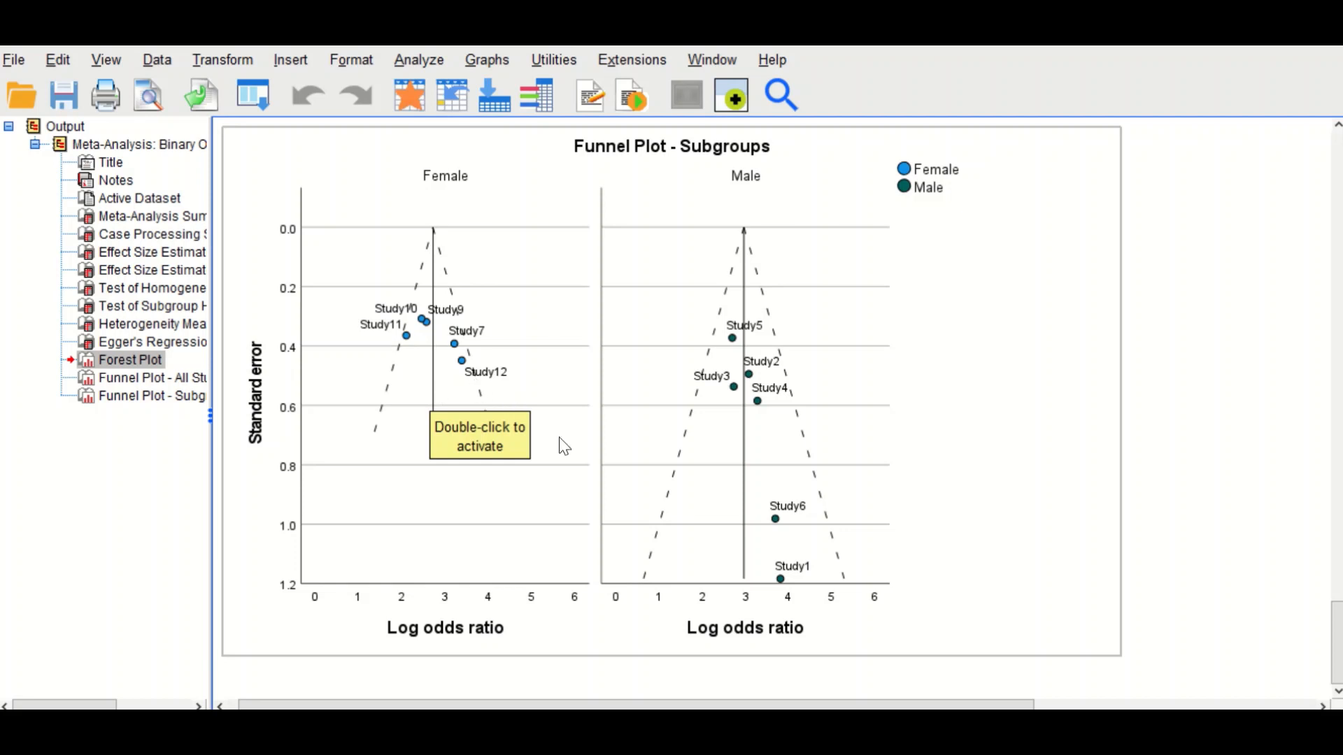
Revisit the effect size estimate tables and examine Egger's regression-based test for the Male, Female and overall results.
{"action": "scroll", "coordinate": [735, 545], "scroll_direction": "up", "scroll_amount": 5}
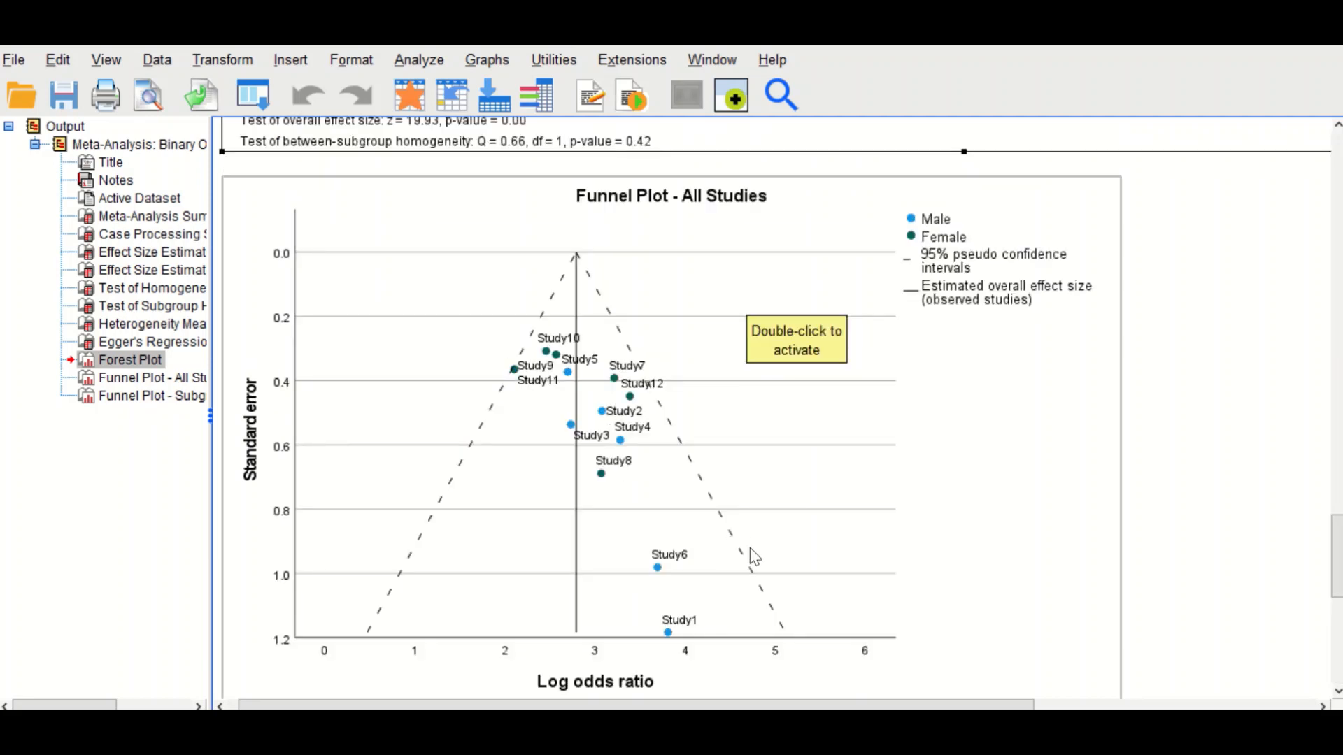
{"action": "scroll", "coordinate": [751, 550], "scroll_direction": "up", "scroll_amount": 10}
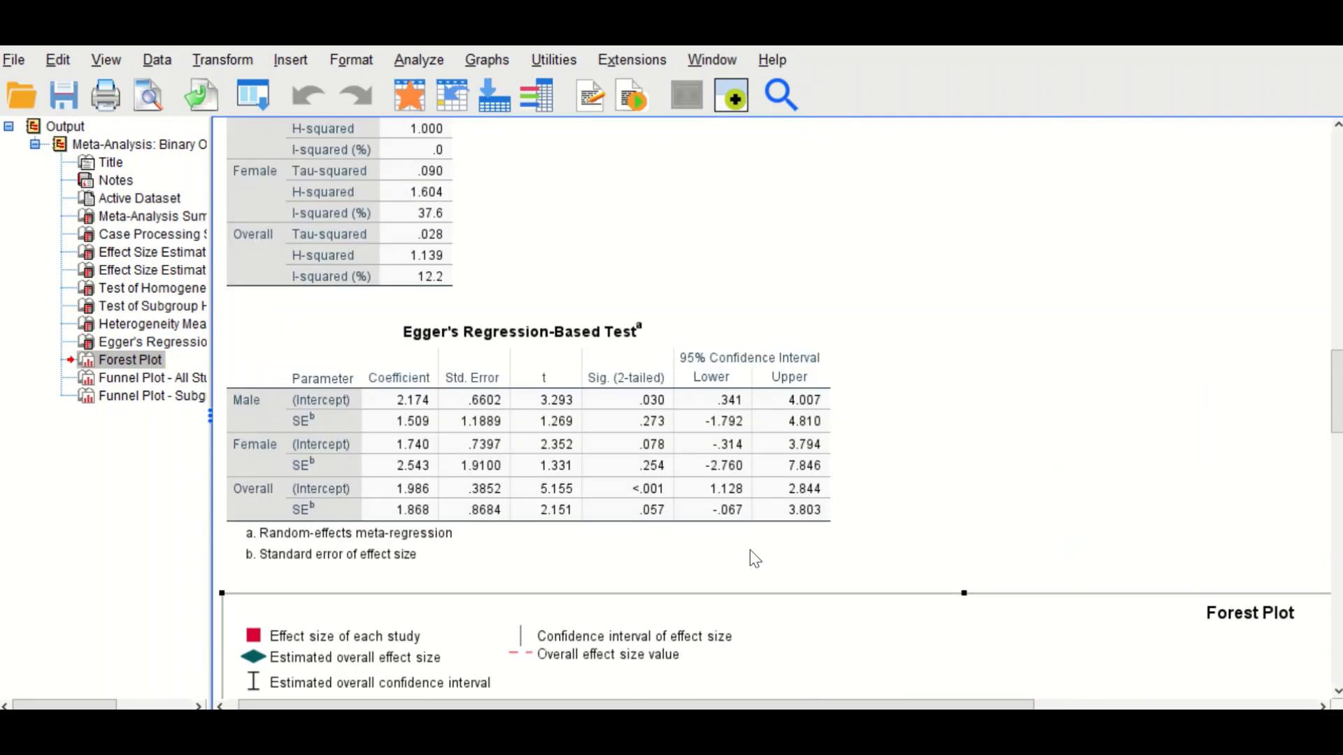
{"action": "scroll", "coordinate": [749, 550], "scroll_direction": "up", "scroll_amount": 5}
{"action": "scroll", "coordinate": [750, 549], "scroll_direction": "up", "scroll_amount": 8}
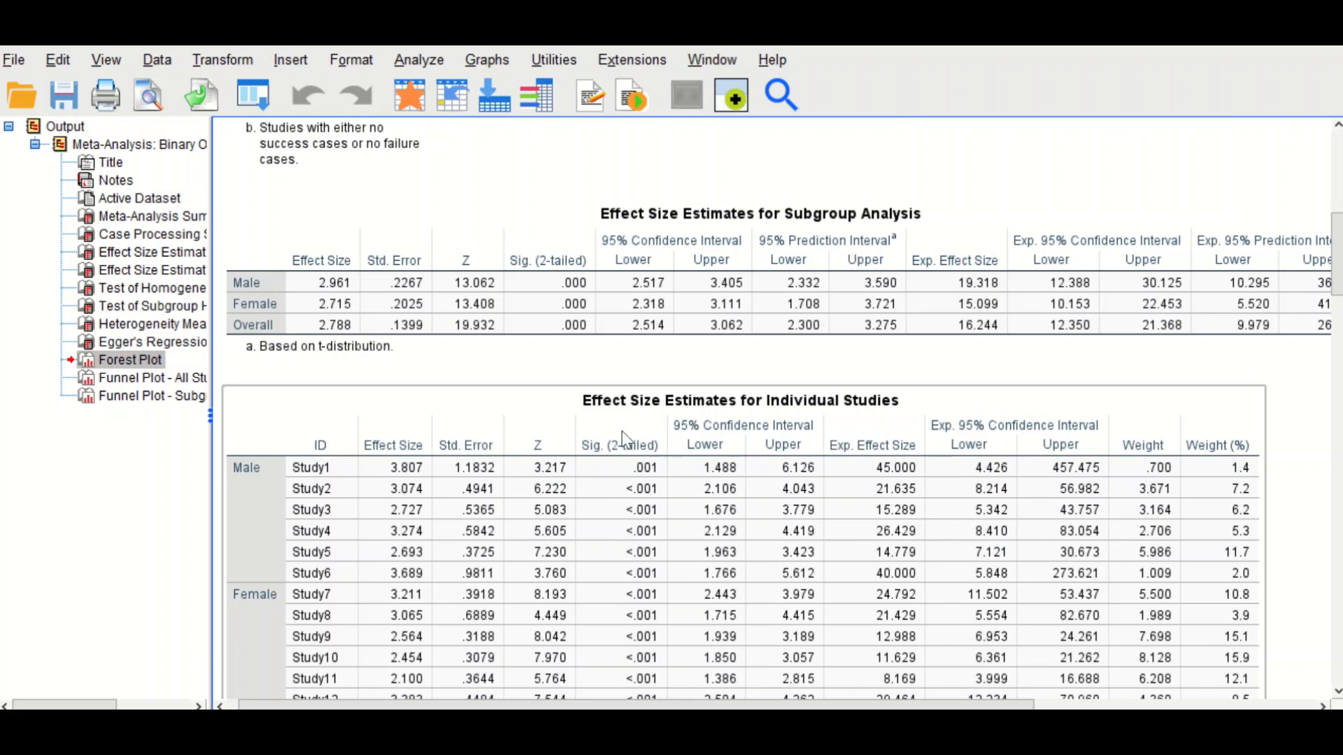
{"action": "left_click", "coordinate": [621, 329]}
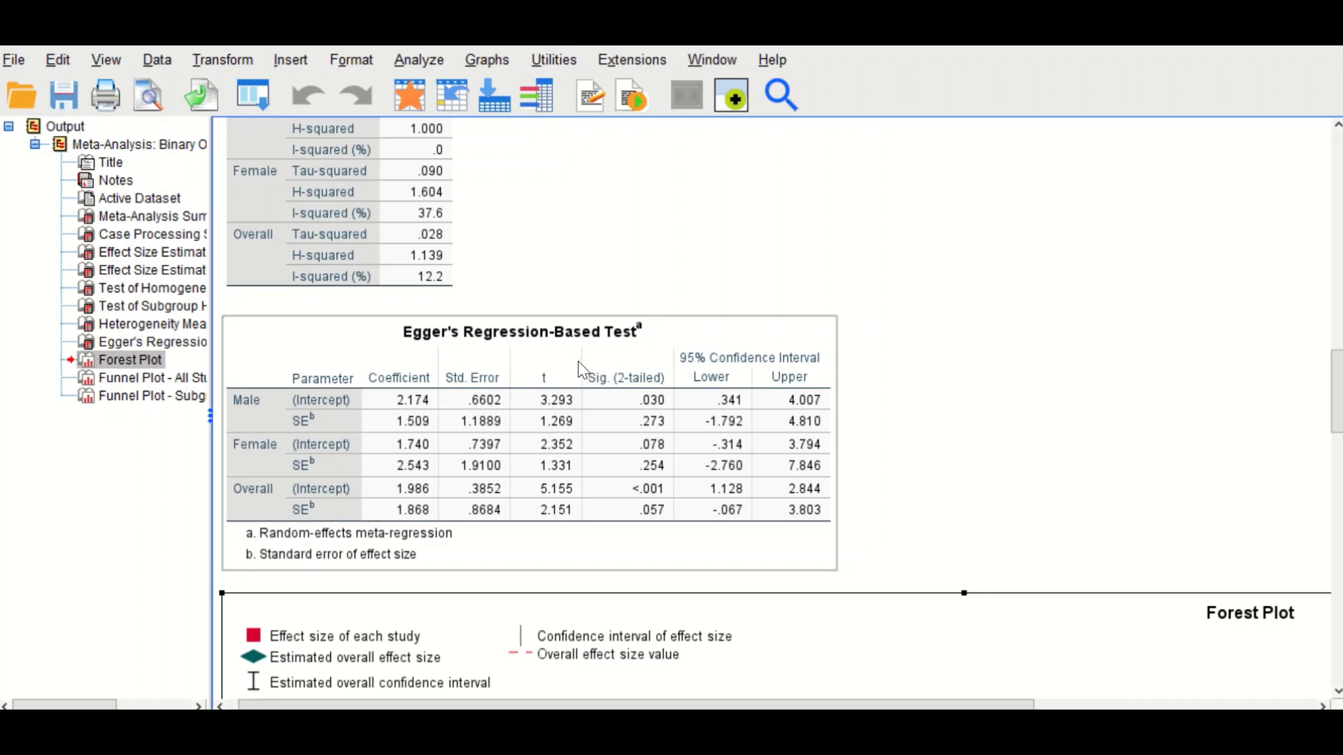
{"action": "left_click", "coordinate": [1046, 435]}
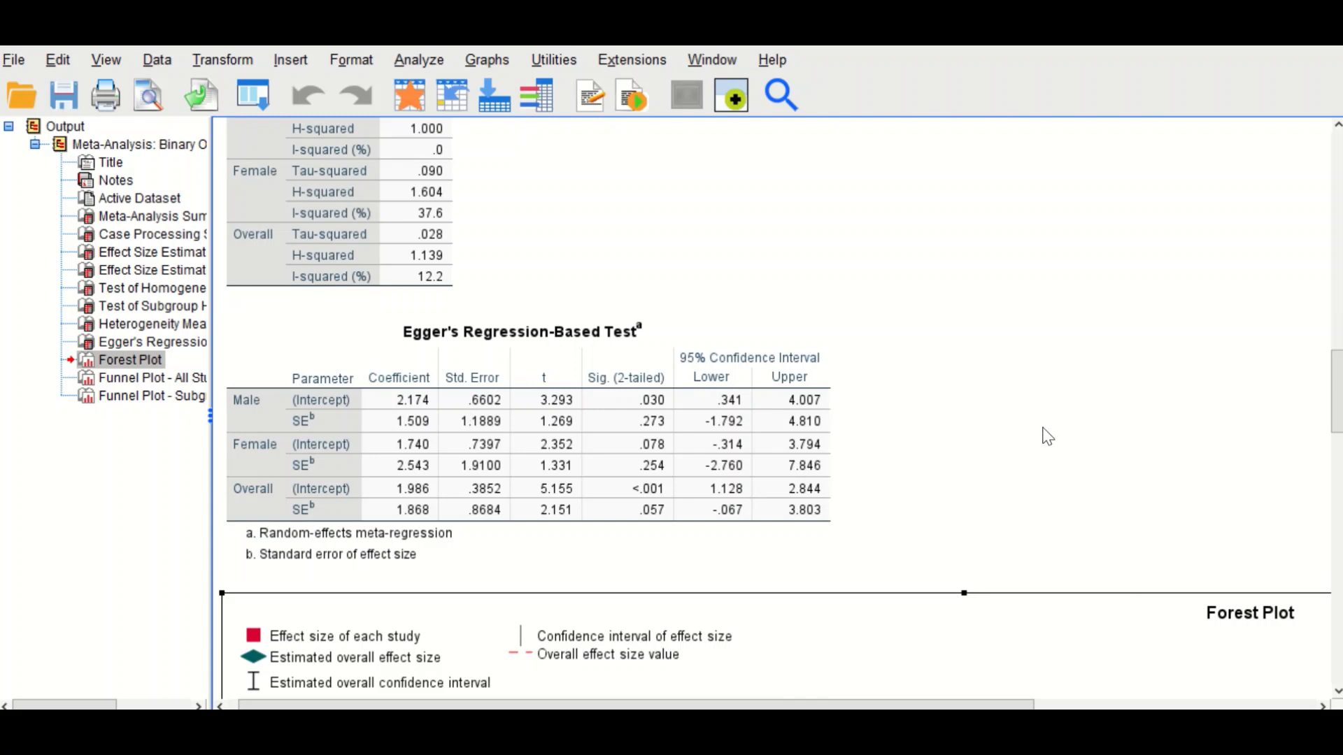
{"action": "left_click", "coordinate": [821, 378]}
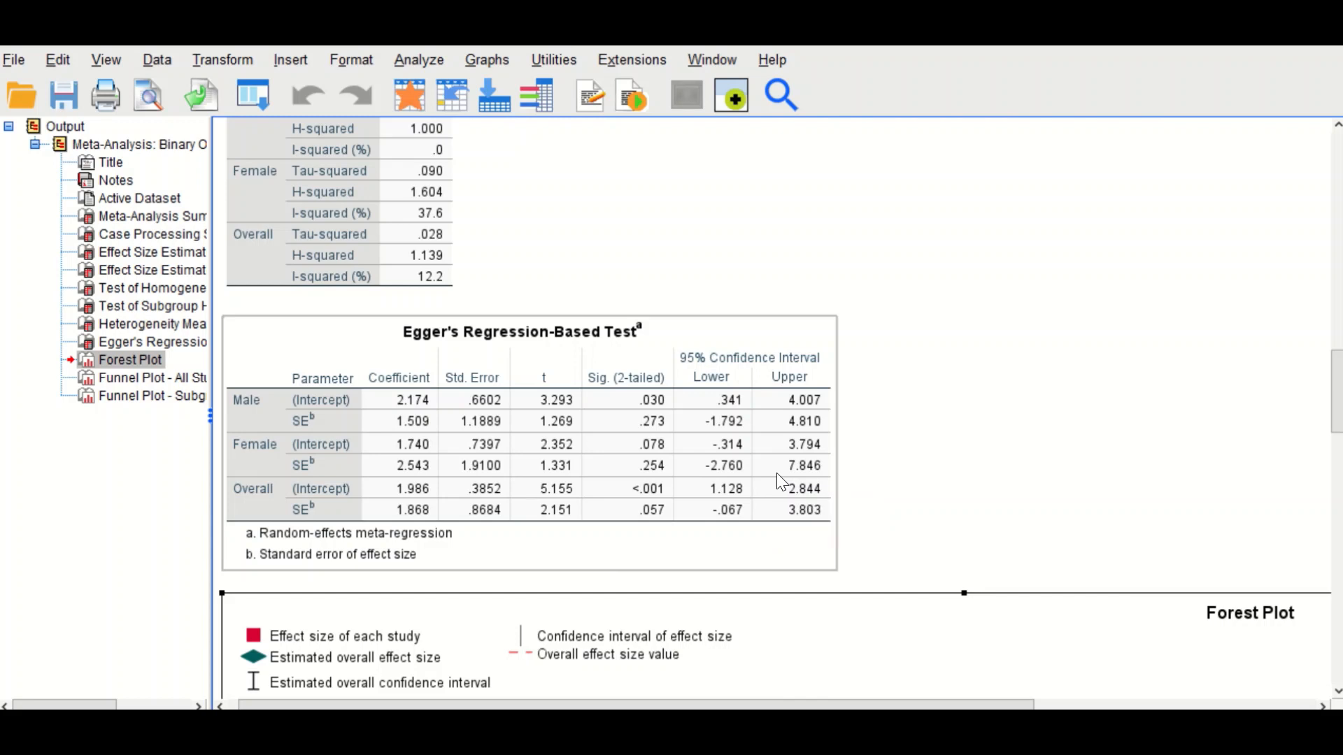
Go back over the forest plot and compare the Egger's test results with the spread of studies in the all-studies funnel plot.
{"action": "scroll", "coordinate": [990, 384], "scroll_direction": "down", "scroll_amount": 3}
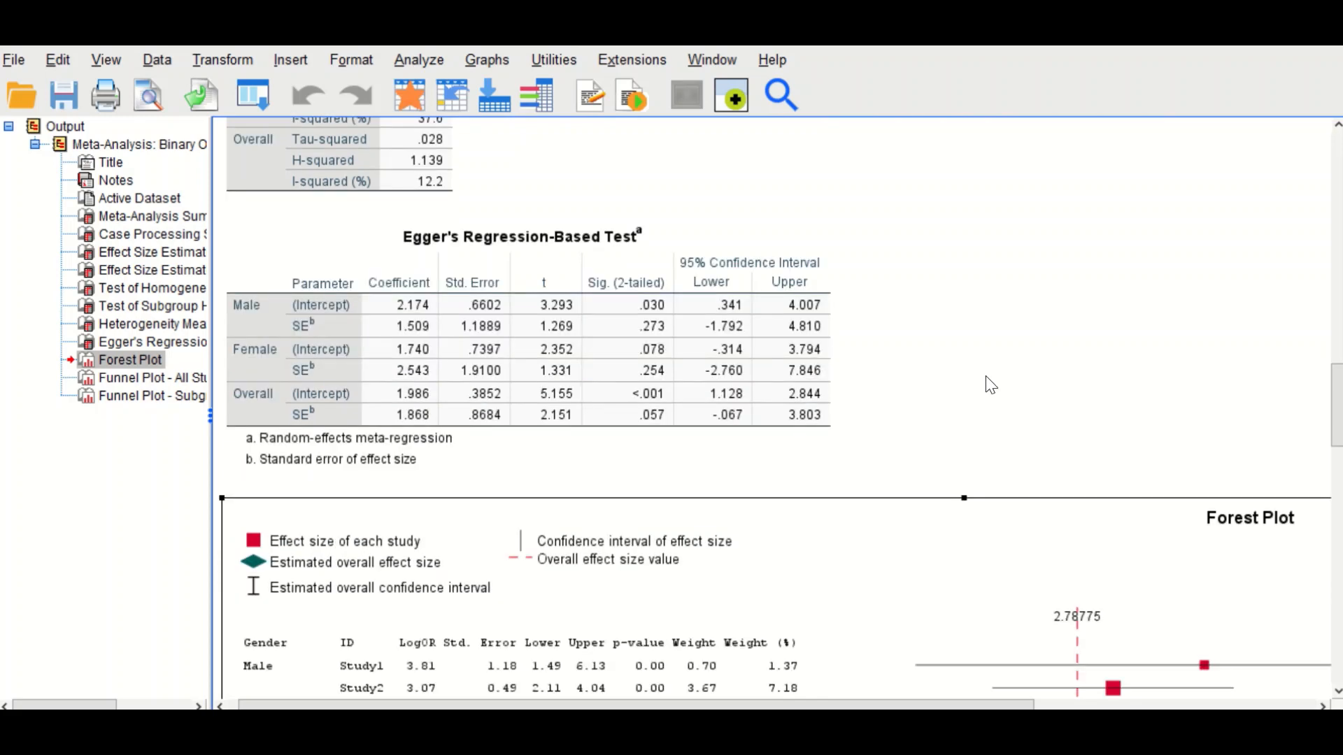
{"action": "scroll", "coordinate": [991, 384], "scroll_direction": "down", "scroll_amount": 9}
{"action": "scroll", "coordinate": [980, 384], "scroll_direction": "down", "scroll_amount": 12}
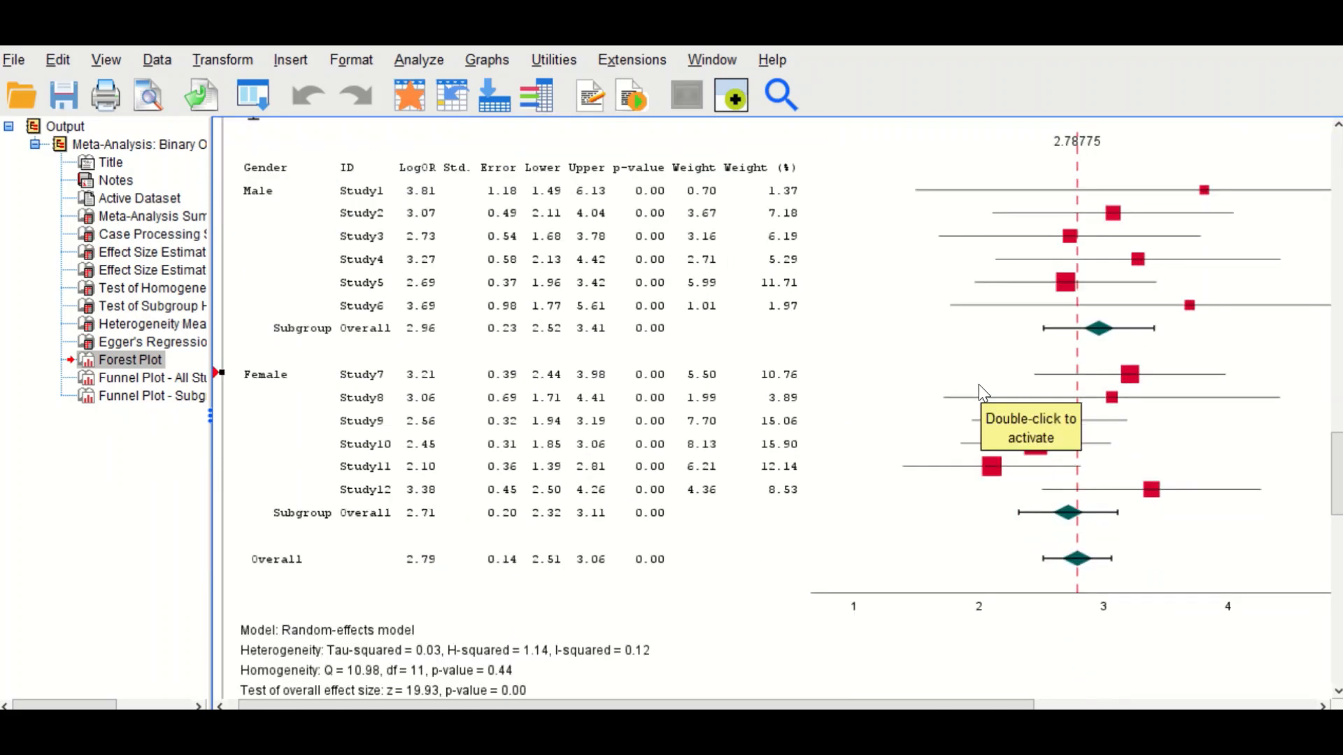
{"action": "scroll", "coordinate": [982, 392], "scroll_direction": "down", "scroll_amount": 16}
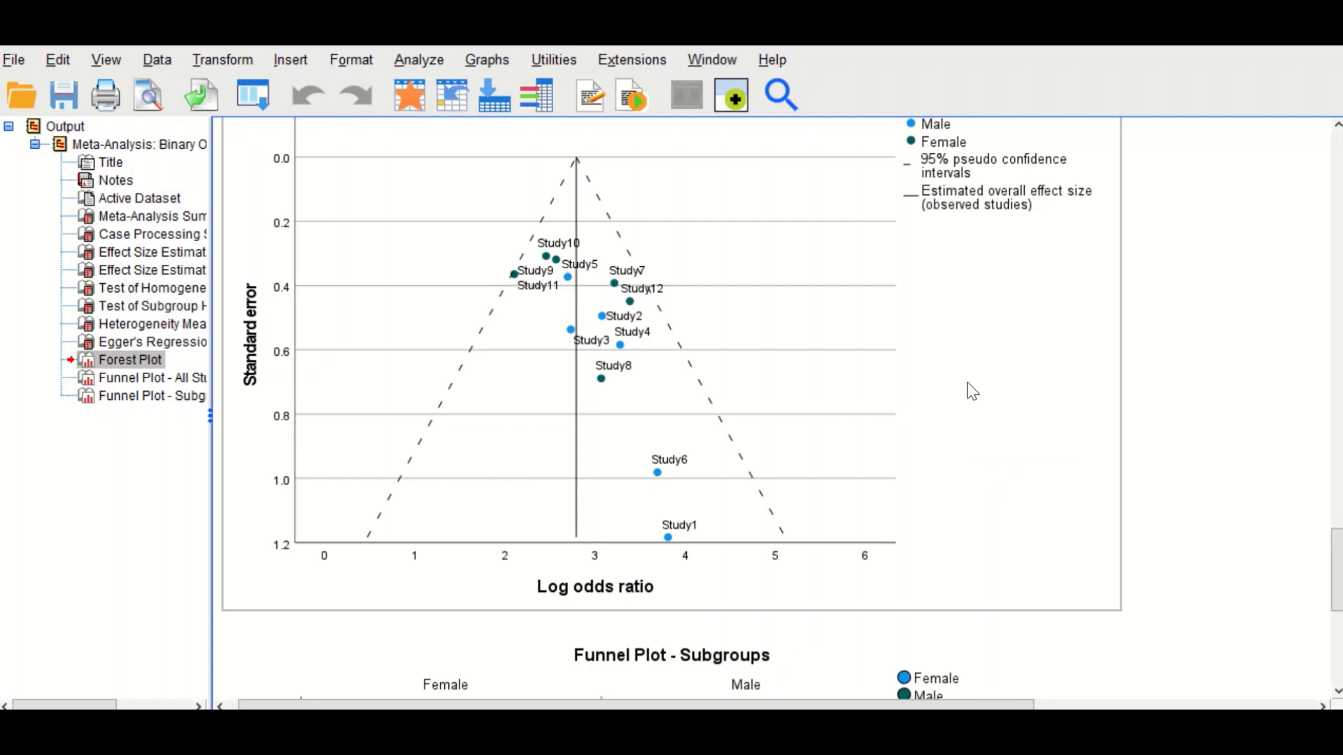
{"action": "scroll", "coordinate": [1000, 398], "scroll_direction": "down", "scroll_amount": 3}
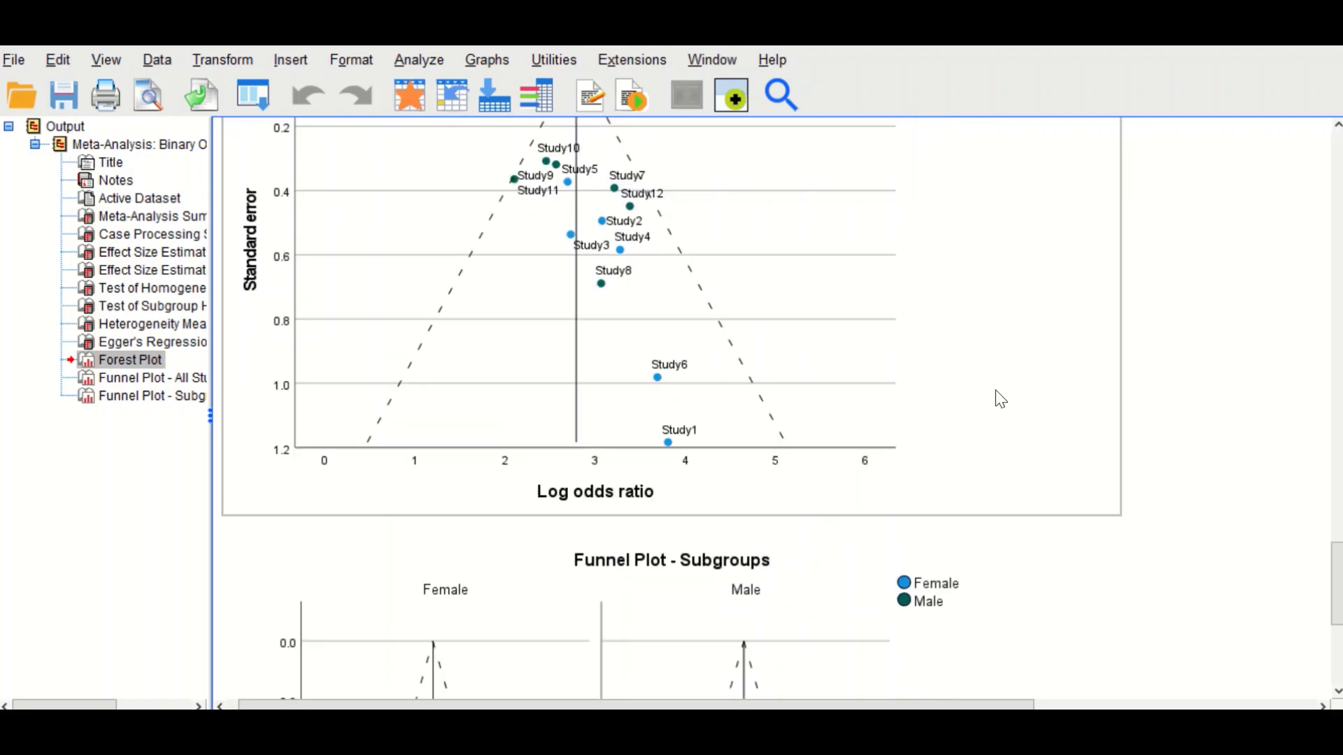